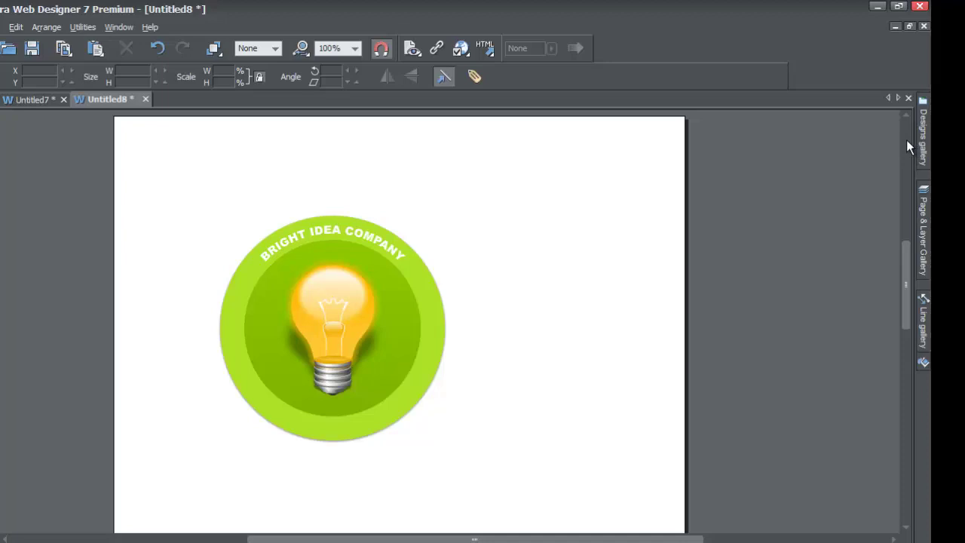
pyautogui.click(83, 30)
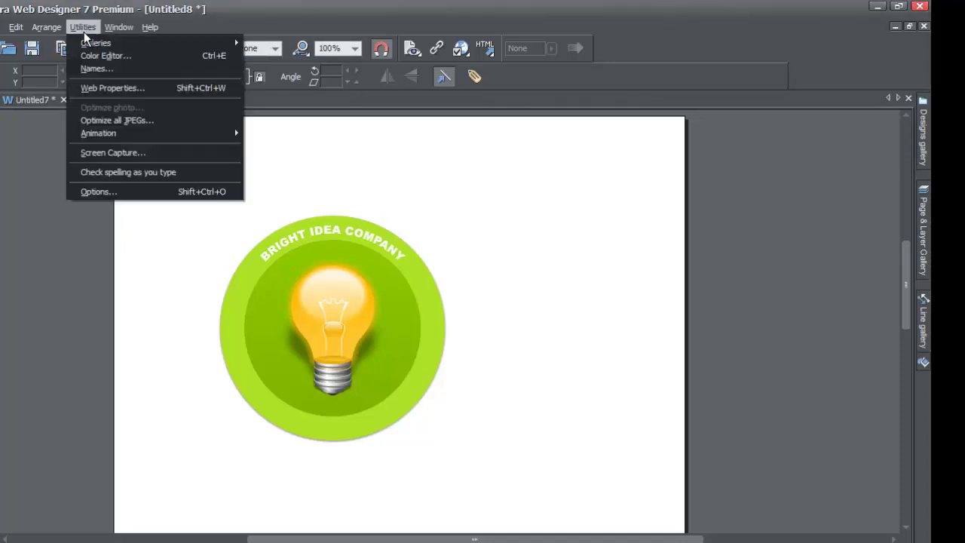
pyautogui.moveTo(95, 47)
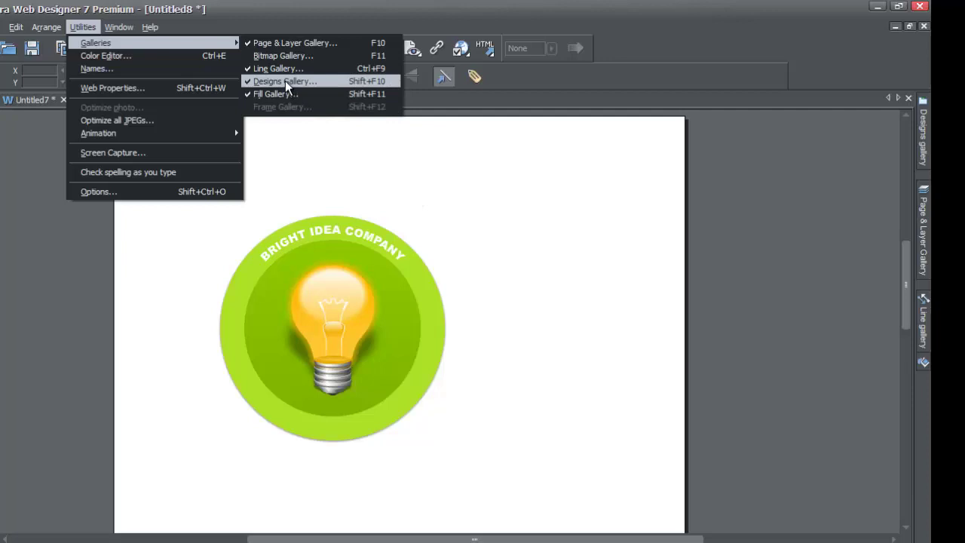
pyautogui.click(466, 202)
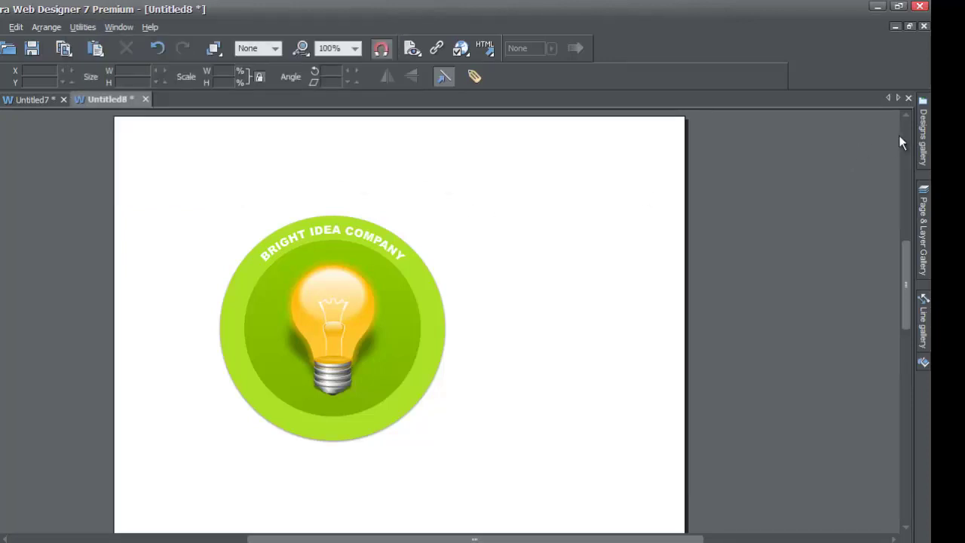
# Open the Designs gallery and pin it so it stays open beside the page
pyautogui.click(922, 132)
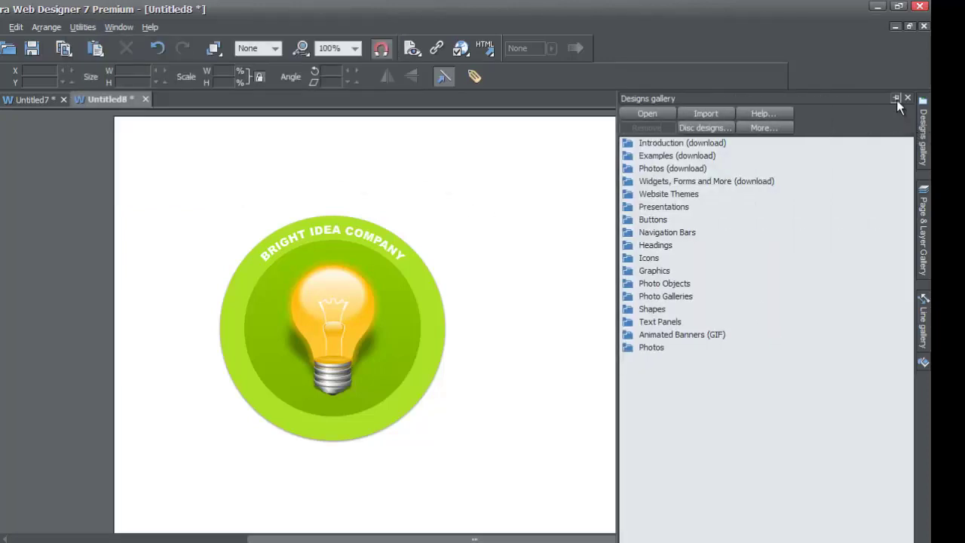
pyautogui.click(897, 98)
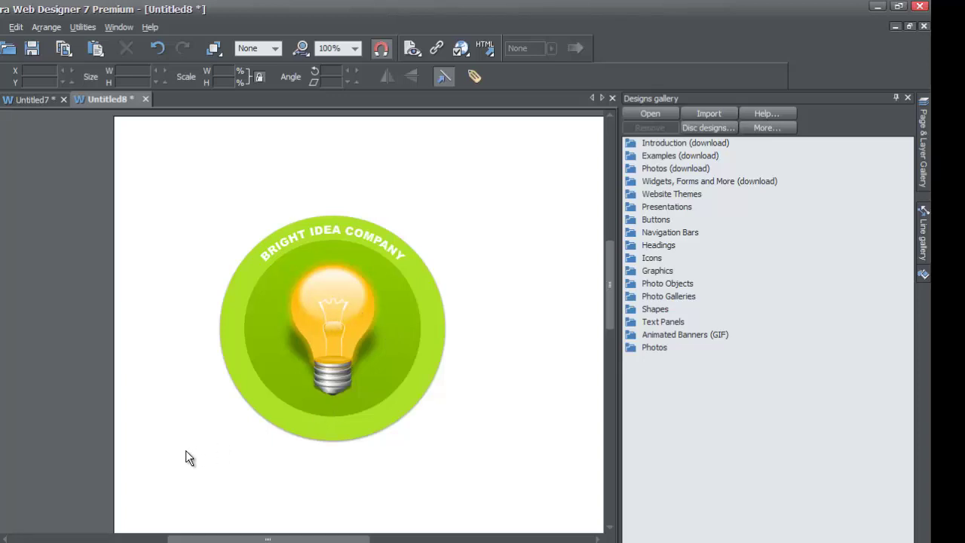
# Select the whole Bright Idea Company badge, move it off the page's left edge onto the pasteboard, and deselect it
pyautogui.moveTo(186, 450); pyautogui.dragTo(487, 205)
pyautogui.moveTo(406, 288); pyautogui.dragTo(61, 275)
pyautogui.click(166, 277)
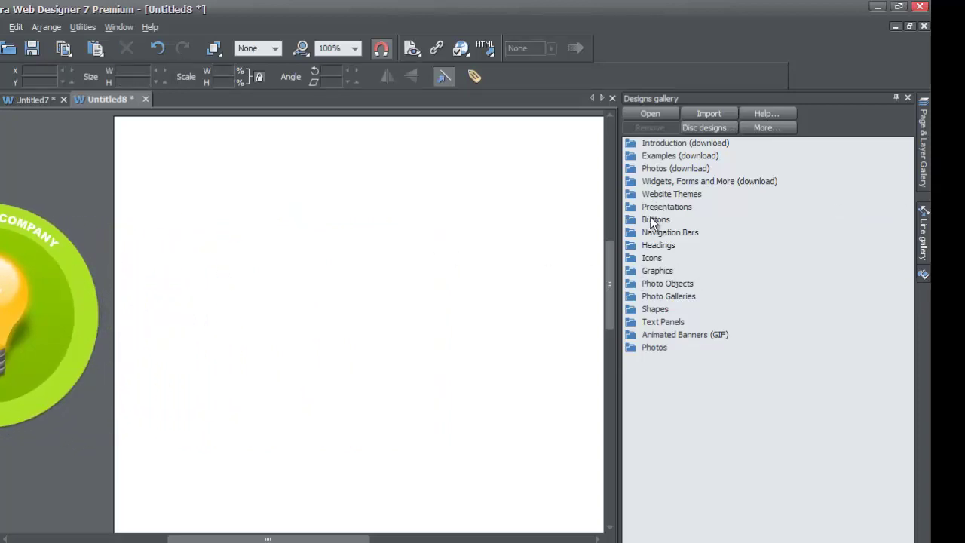
# Expand the Graphics folder in the Designs gallery and place the Bulb clipart near the middle of the page
pyautogui.moveTo(634, 277)
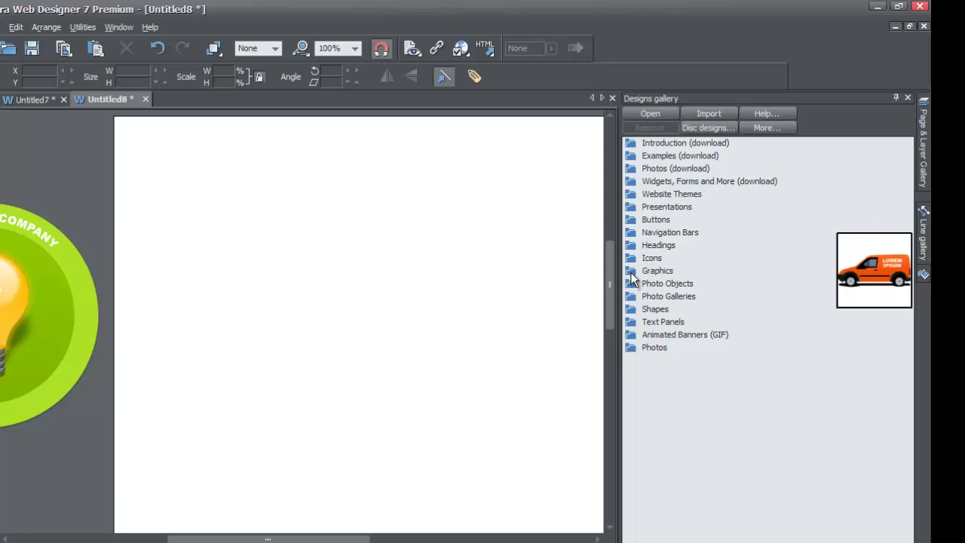
pyautogui.click(631, 273)
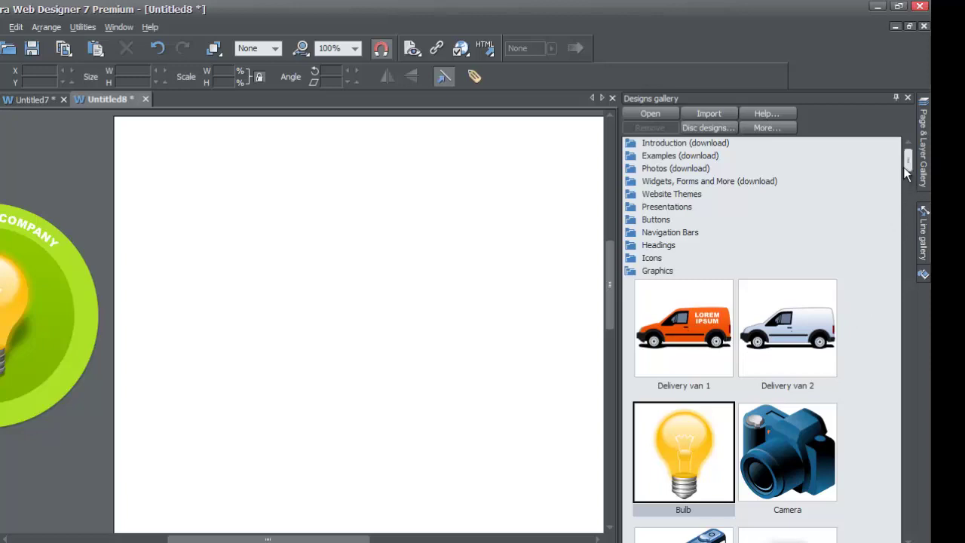
pyautogui.moveTo(903, 166); pyautogui.dragTo(903, 173)
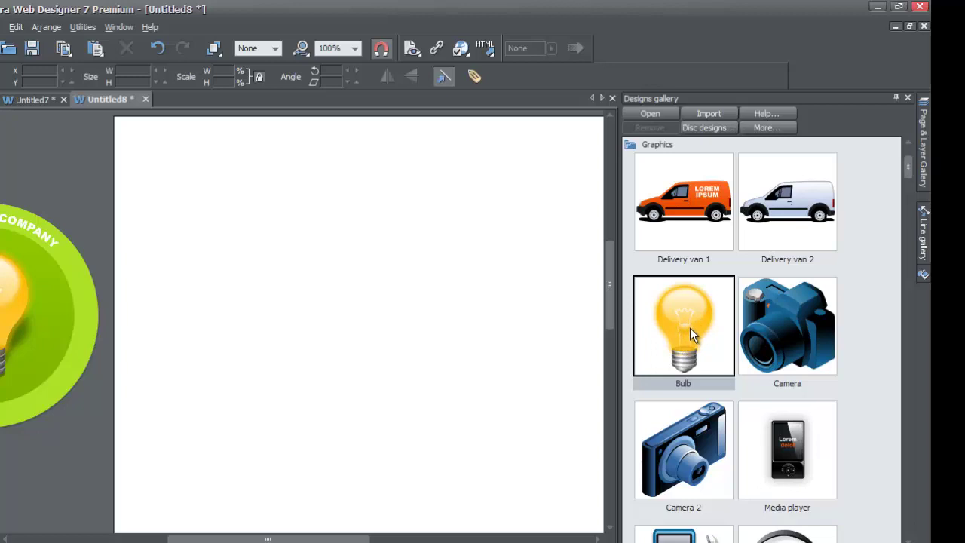
pyautogui.moveTo(689, 328); pyautogui.dragTo(336, 309)
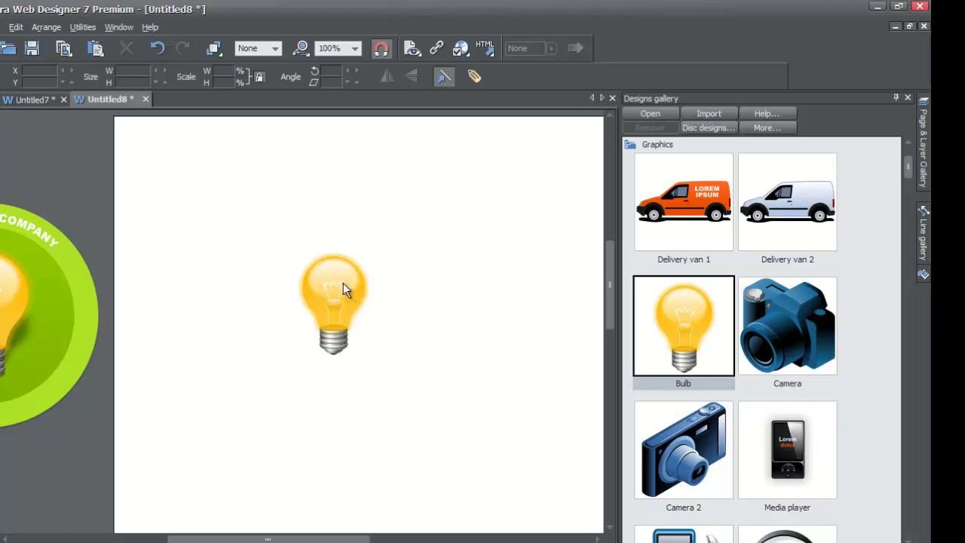
pyautogui.moveTo(343, 282); pyautogui.dragTo(334, 309)
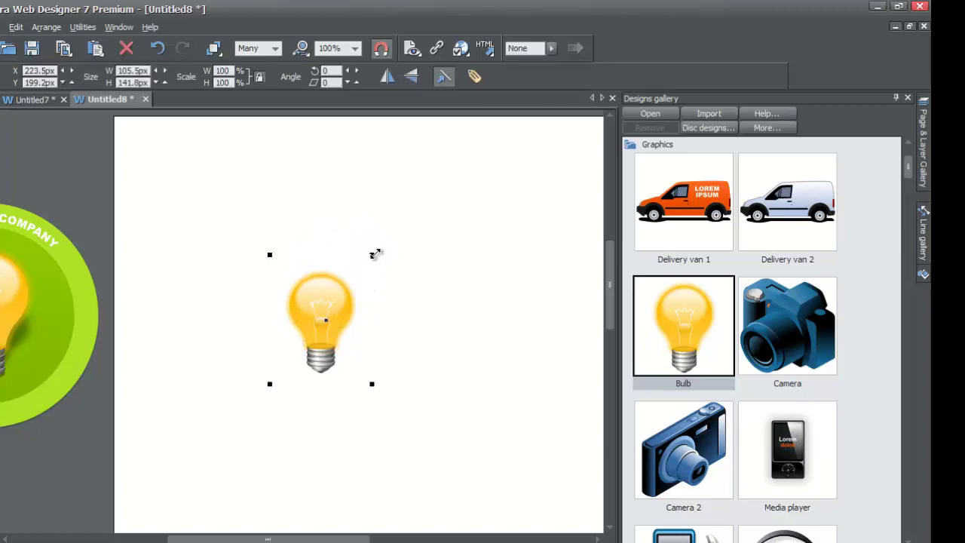
# Scale the bulb proportionally up and down several times while repositioning it, ending at about 234 × 316 px
pyautogui.moveTo(374, 254); pyautogui.dragTo(513, 170)
pyautogui.moveTo(440, 209); pyautogui.dragTo(475, 168)
pyautogui.moveTo(380, 290)
pyautogui.mouseDown()
pyautogui.moveTo(377, 312)
pyautogui.moveTo(369, 262)
pyautogui.moveTo(365, 302)
pyautogui.mouseUp()
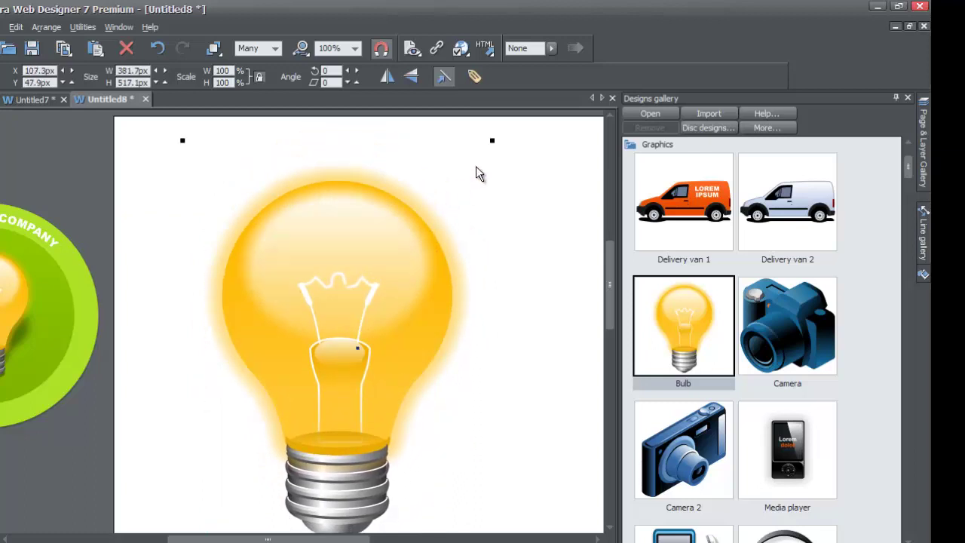
pyautogui.moveTo(492, 141); pyautogui.dragTo(394, 306)
pyautogui.moveTo(335, 379); pyautogui.dragTo(369, 301)
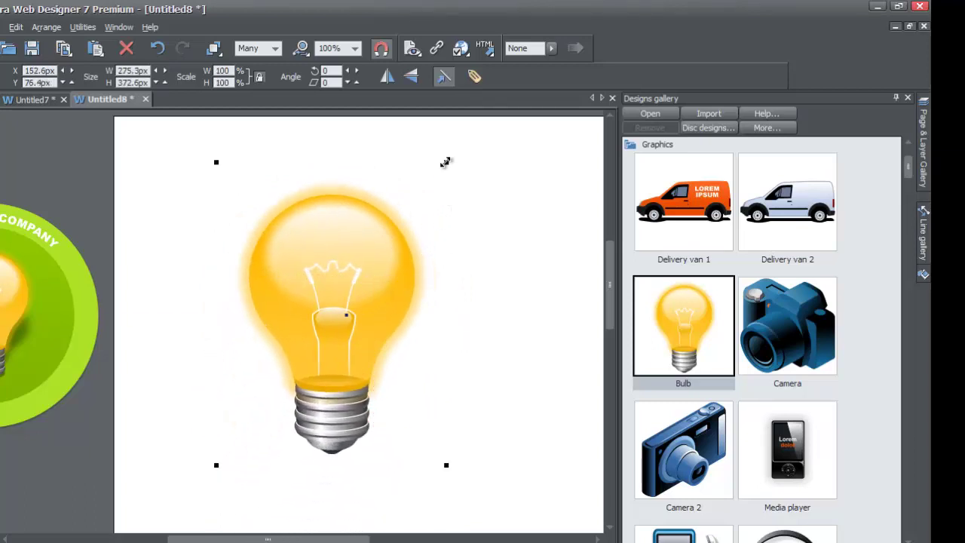
pyautogui.moveTo(445, 160); pyautogui.dragTo(339, 309)
pyautogui.moveTo(306, 355); pyautogui.dragTo(349, 323)
pyautogui.moveTo(387, 269); pyautogui.dragTo(464, 205)
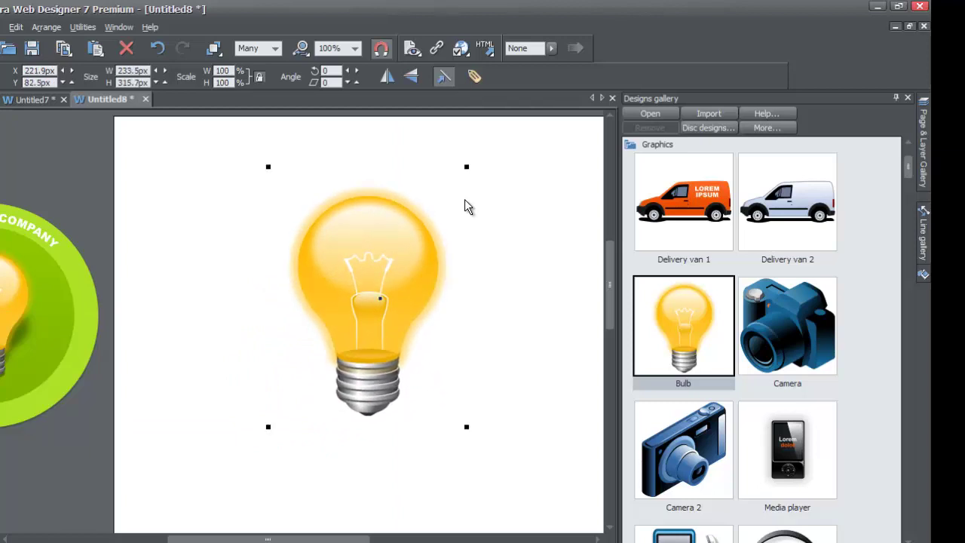
# Shrink the bulb to about 117 × 157 px and enlarge it again to about 304 × 412 px
pyautogui.moveTo(466, 169); pyautogui.dragTo(378, 285)
pyautogui.moveTo(332, 345); pyautogui.dragTo(347, 323)
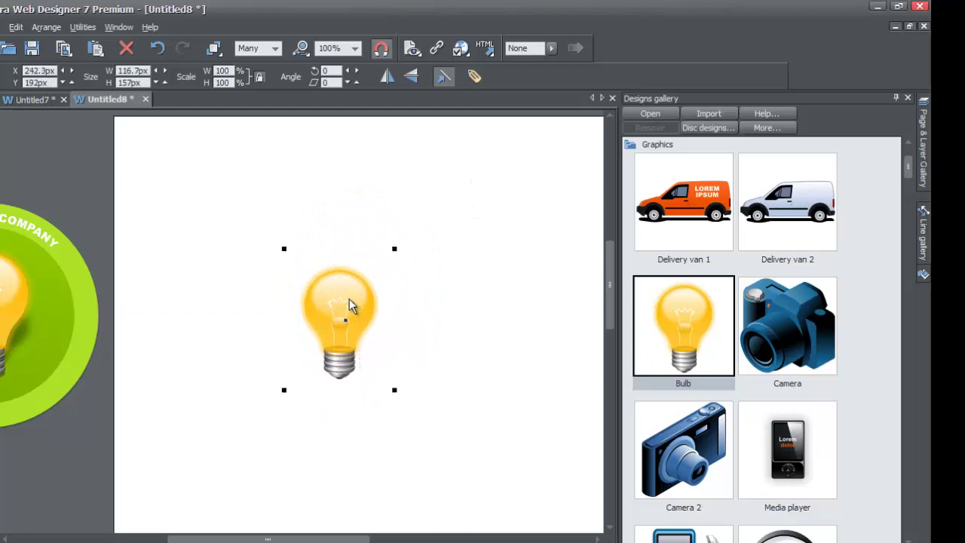
pyautogui.moveTo(394, 248); pyautogui.dragTo(489, 159)
pyautogui.moveTo(426, 240); pyautogui.dragTo(411, 254)
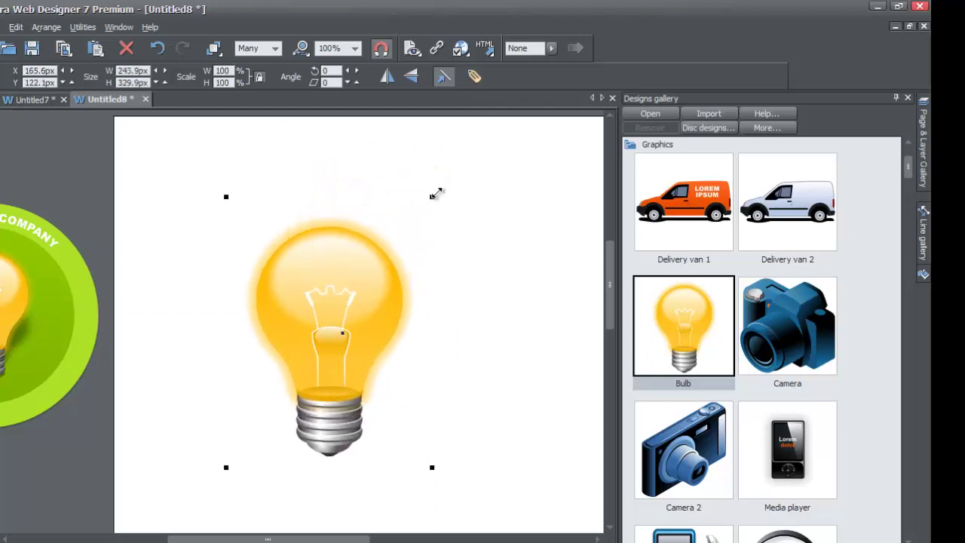
pyautogui.moveTo(436, 193); pyautogui.dragTo(473, 164)
pyautogui.moveTo(397, 239); pyautogui.dragTo(394, 279)
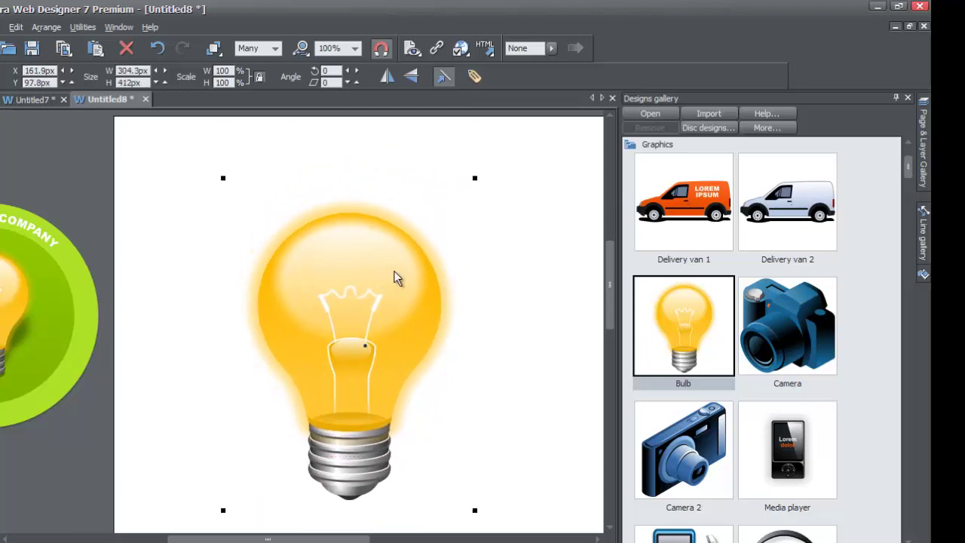
pyautogui.click(475, 175)
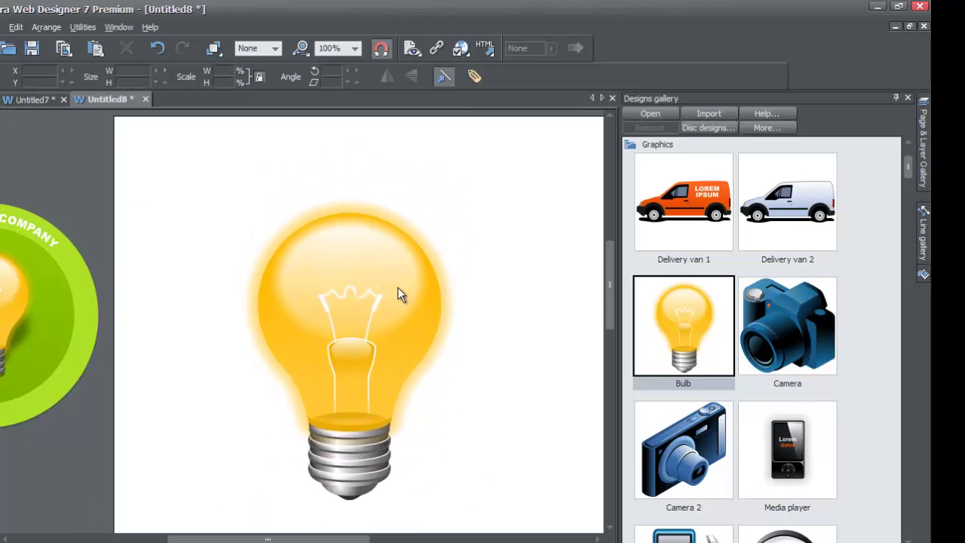
# Scale the bulb down to about 157 × 211 px and position it at about X 249 px, Y 123 px
pyautogui.click(424, 269)
pyautogui.moveTo(418, 276); pyautogui.dragTo(473, 190)
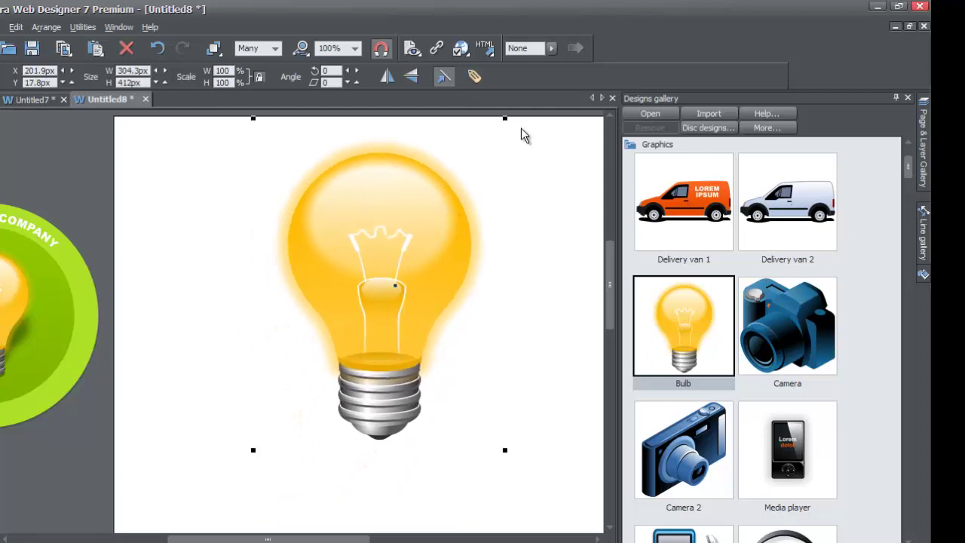
pyautogui.moveTo(504, 118); pyautogui.dragTo(394, 277)
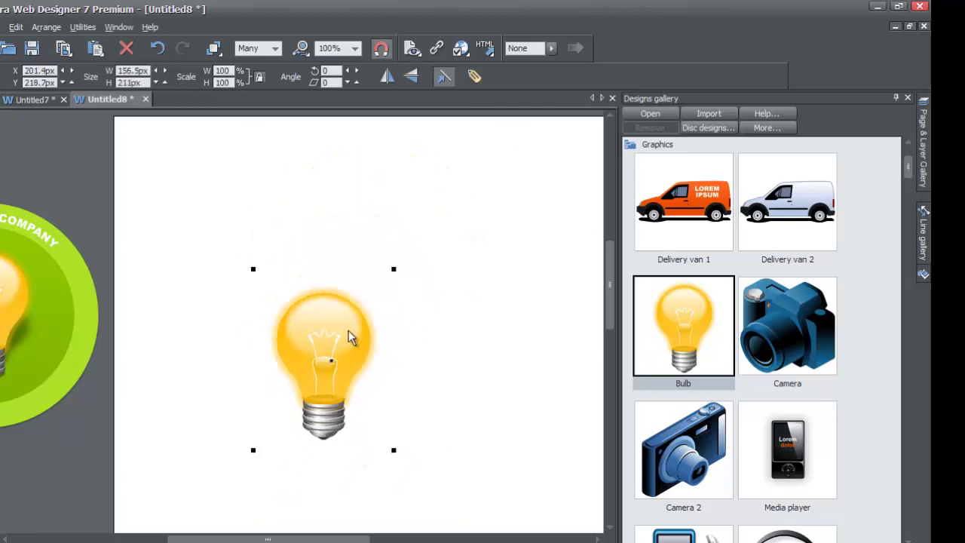
pyautogui.moveTo(348, 343); pyautogui.dragTo(385, 273)
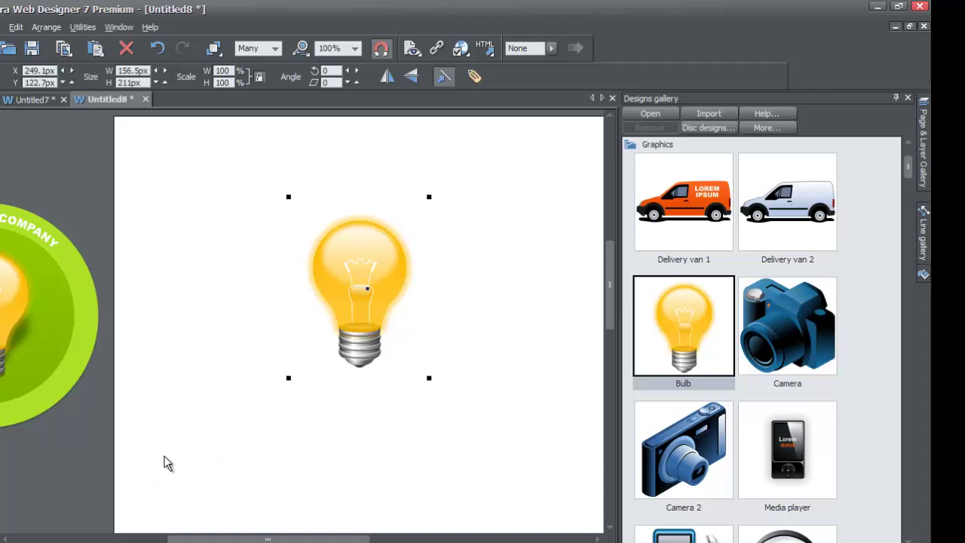
# Try shifting Theme Color 1 f to lime green (bdff00) in the Color editor, and undo the change
pyautogui.click(62, 521)
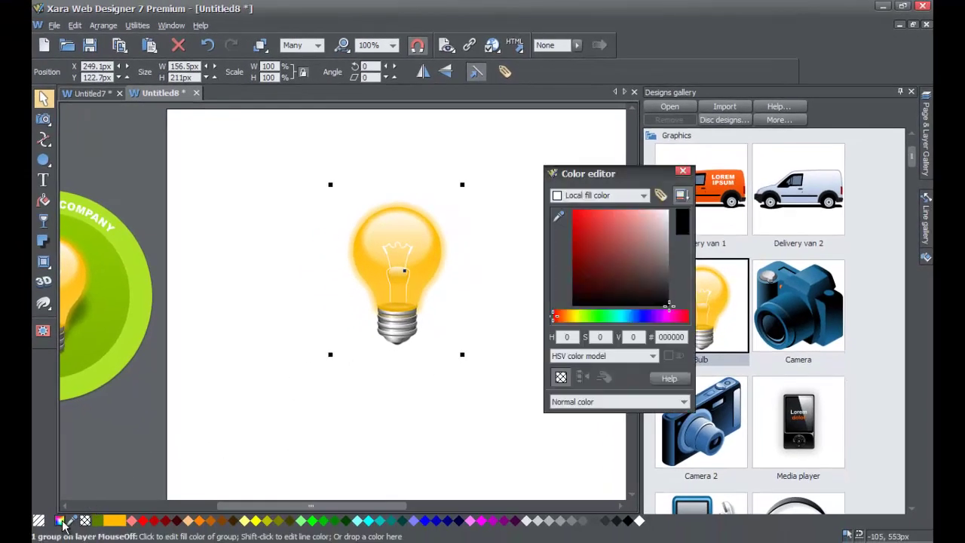
pyautogui.click(636, 198)
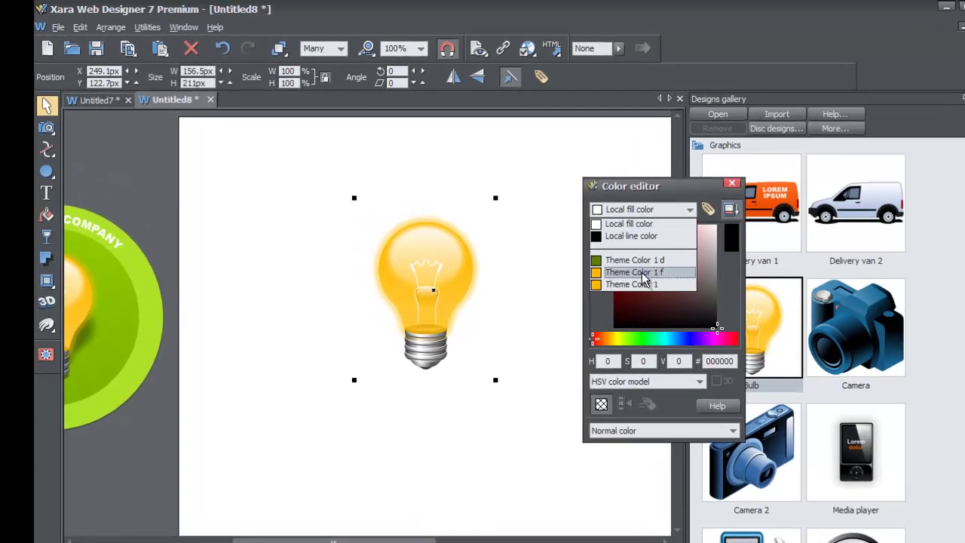
pyautogui.click(644, 277)
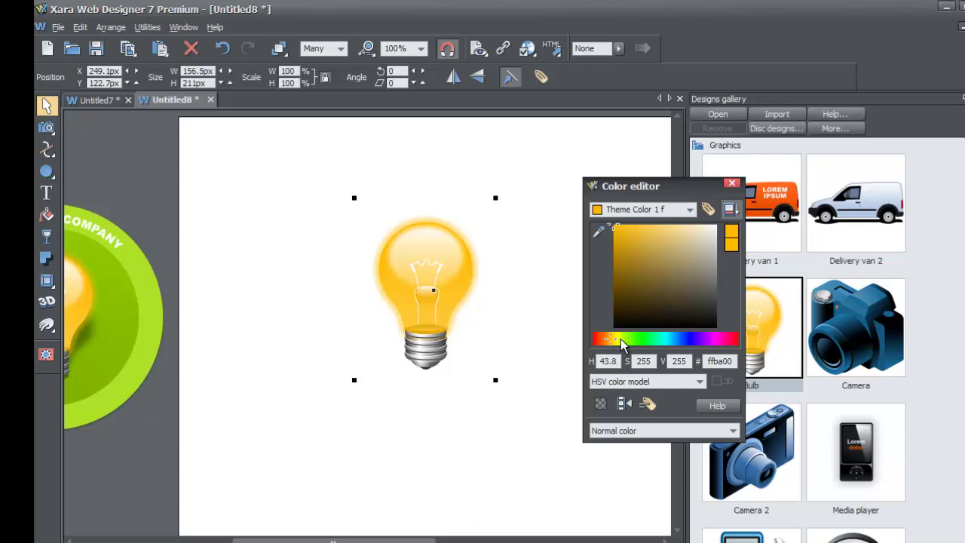
pyautogui.moveTo(626, 339)
pyautogui.mouseDown()
pyautogui.moveTo(638, 339)
pyautogui.moveTo(624, 341)
pyautogui.mouseUp()
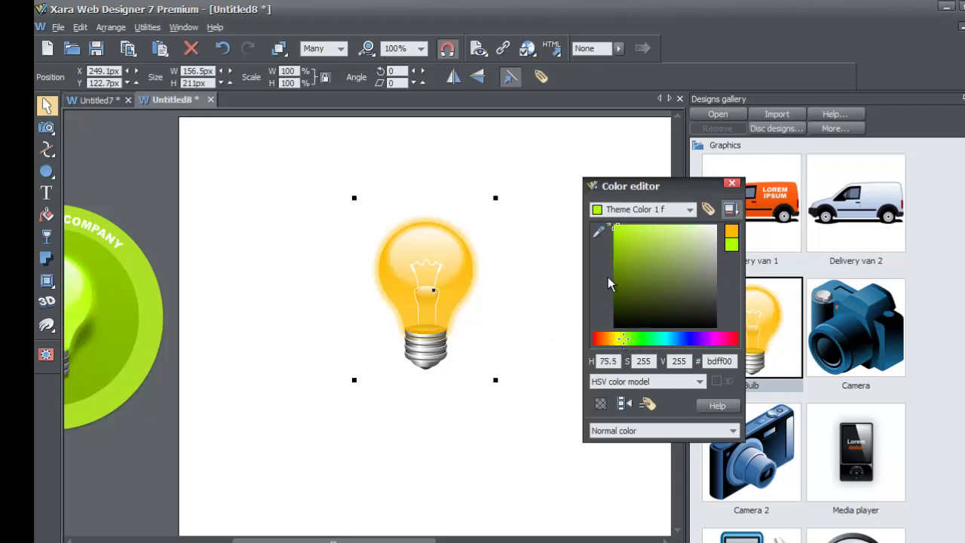
pyautogui.click(222, 48)
# Try changing Theme Color 1 to a slightly deeper orange (ffb200) in the Color editor, and undo the change
pyautogui.click(663, 210)
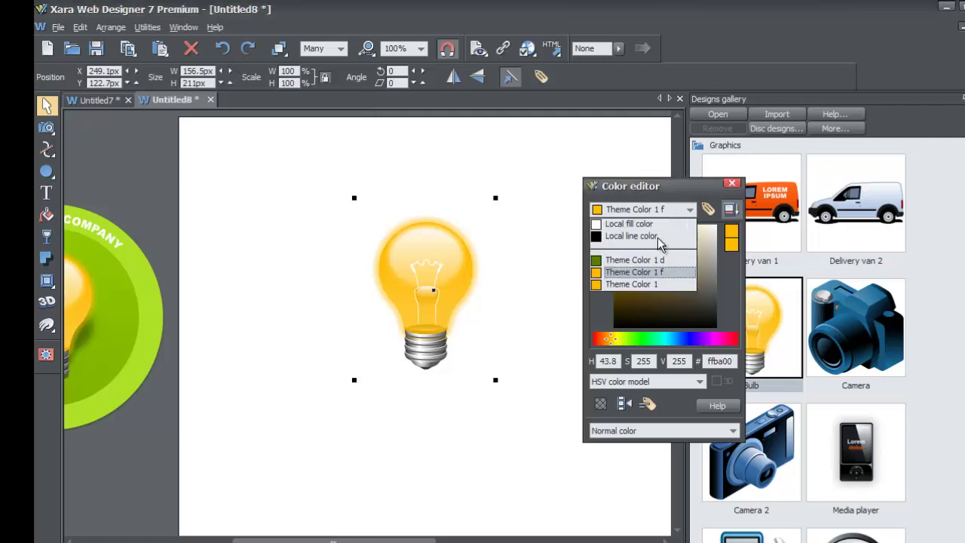
pyautogui.click(637, 285)
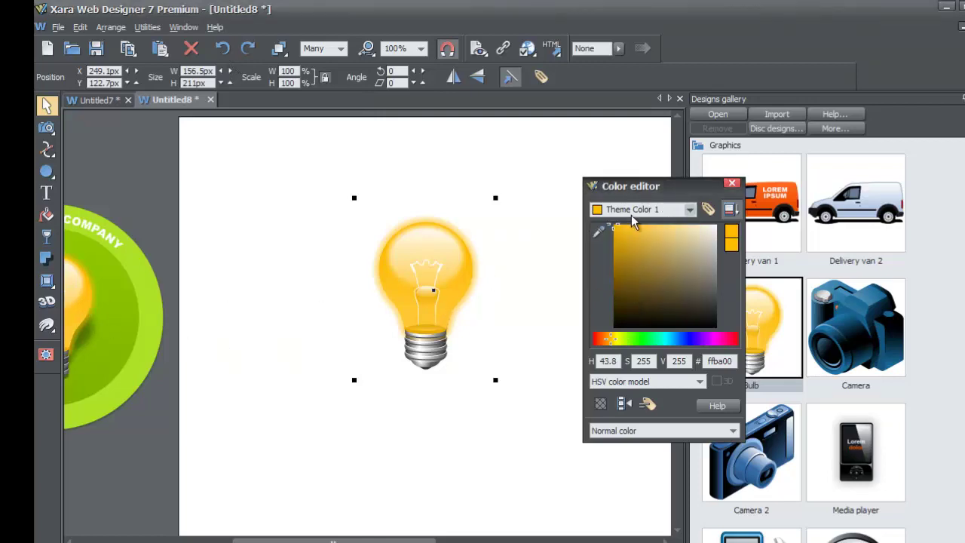
pyautogui.moveTo(610, 338)
pyautogui.mouseDown()
pyautogui.moveTo(672, 340)
pyautogui.moveTo(612, 341)
pyautogui.mouseUp()
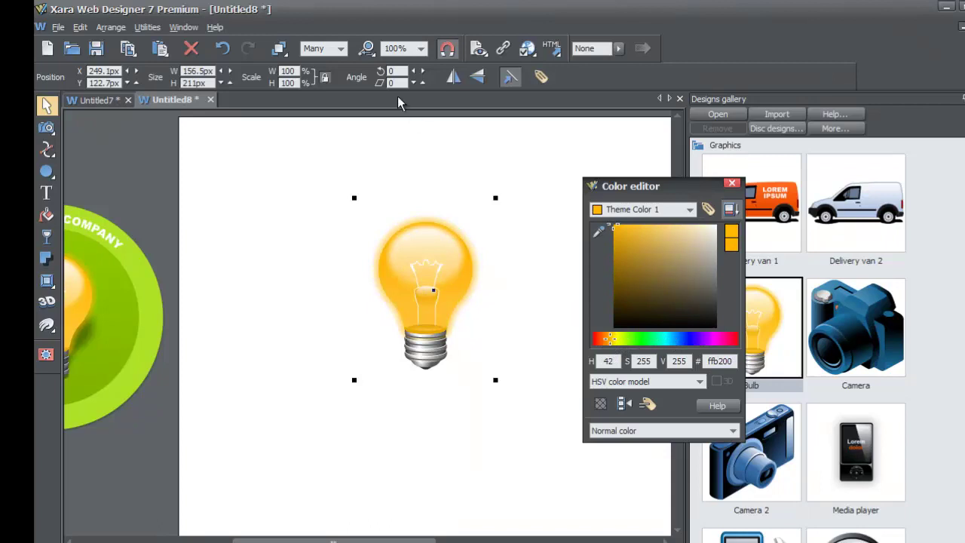
pyautogui.click(221, 53)
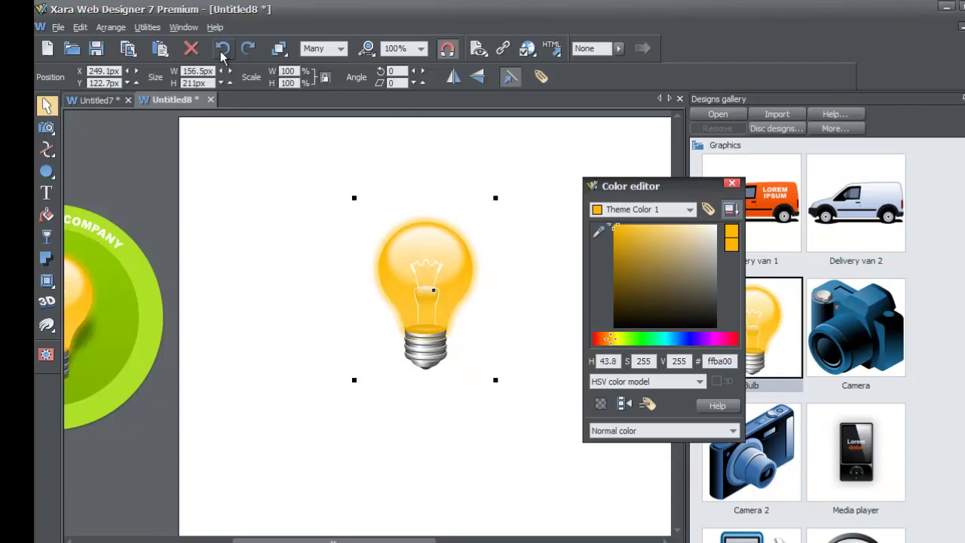
pyautogui.click(221, 53)
# Move the bulb slightly up and to the right on the page and deselect it
pyautogui.moveTo(397, 357); pyautogui.dragTo(460, 265)
pyautogui.click(518, 294)
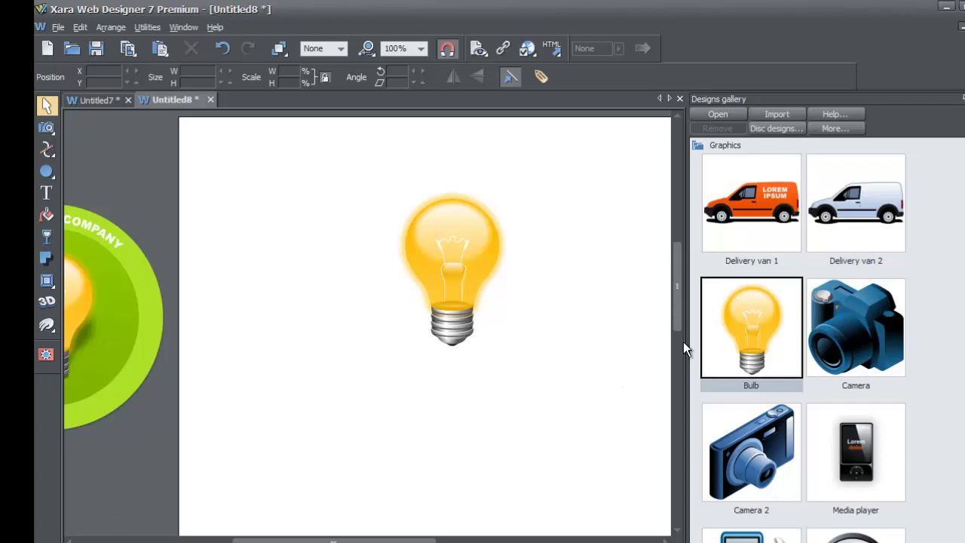
# Browse the clipart in the Designs gallery's Graphics folder, from the delivery vans down to the award designs
pyautogui.scroll(-5, 803, 340)
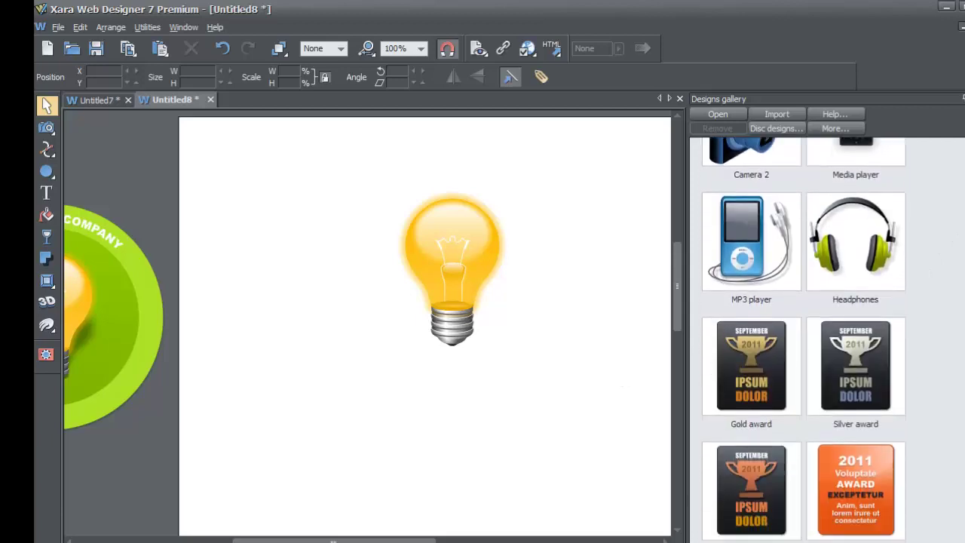
pyautogui.scroll(4, 803, 339)
pyautogui.scroll(3, 803, 339)
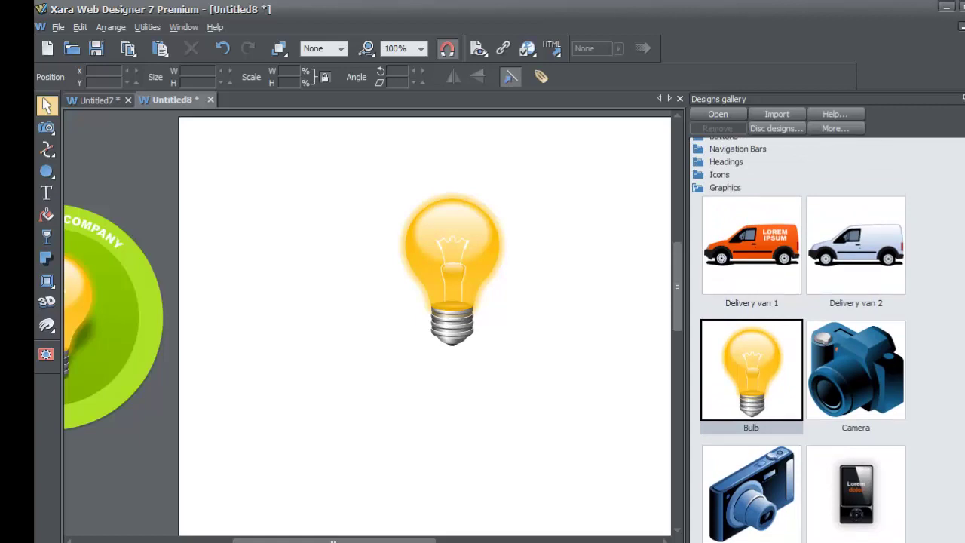
pyautogui.scroll(-5, 803, 339)
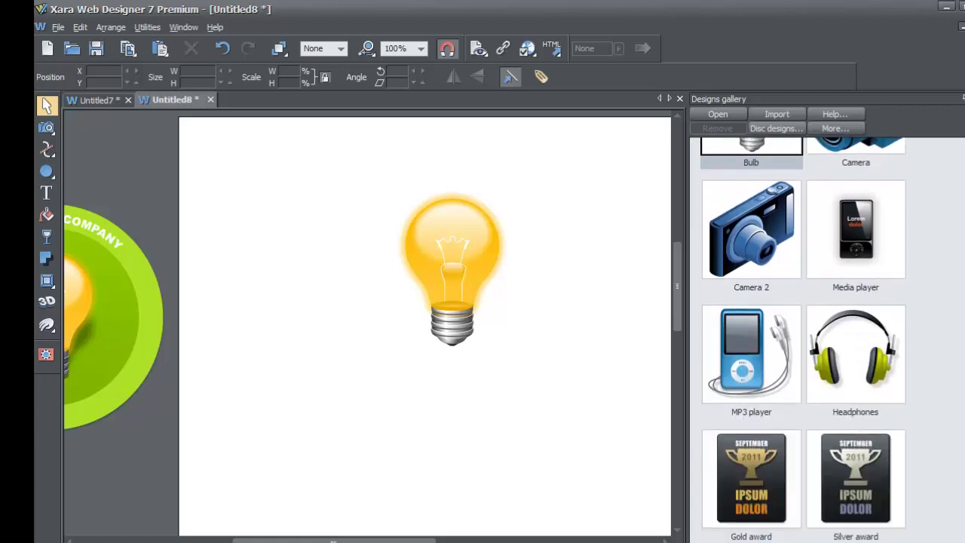
pyautogui.scroll(3, 803, 339)
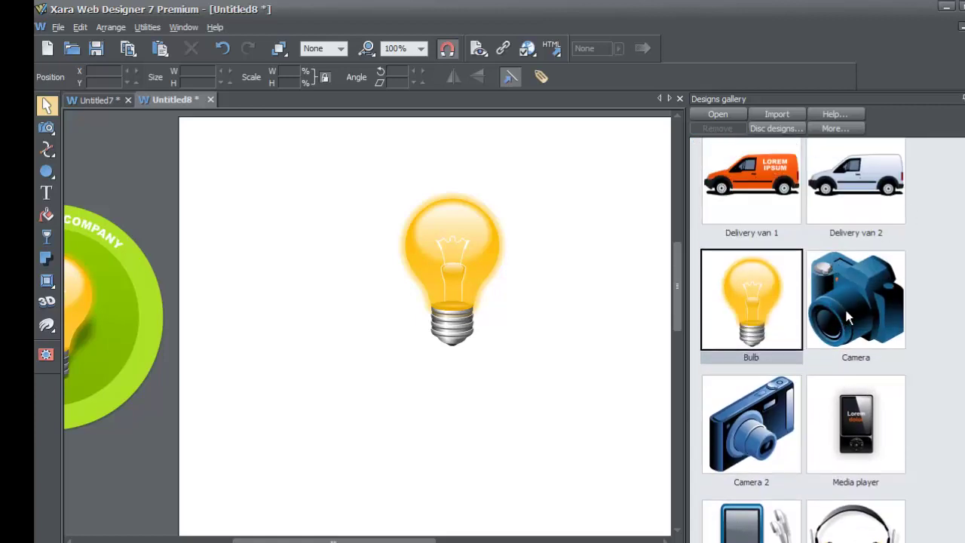
pyautogui.scroll(-5, 803, 339)
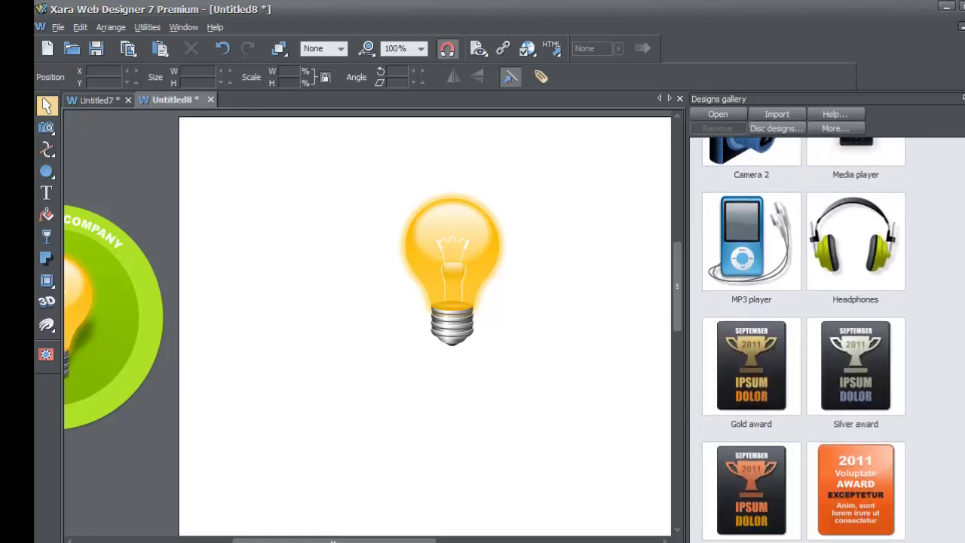
# Place the Headphones graphic from the Designs gallery below the bulb on the page without matching colors
pyautogui.scroll(5, 803, 339)
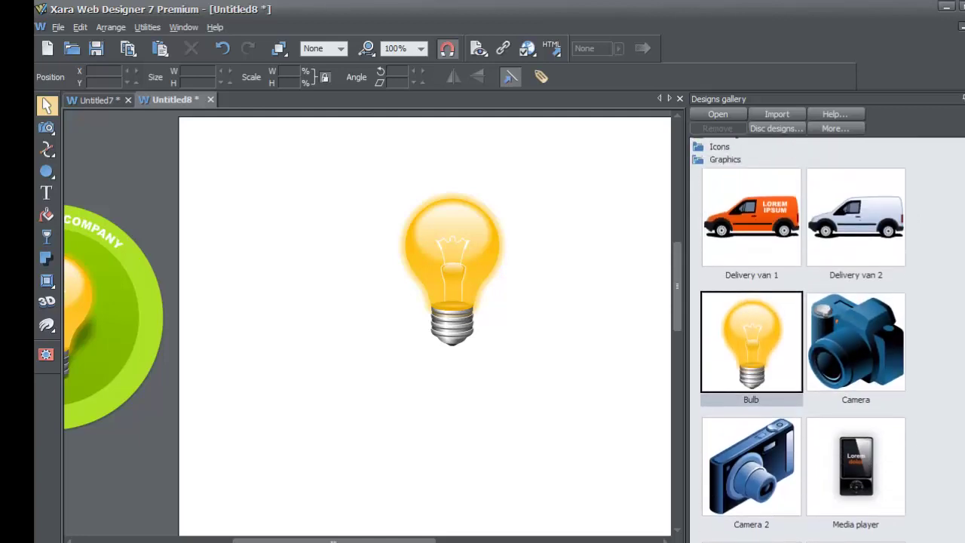
pyautogui.scroll(-10, 803, 339)
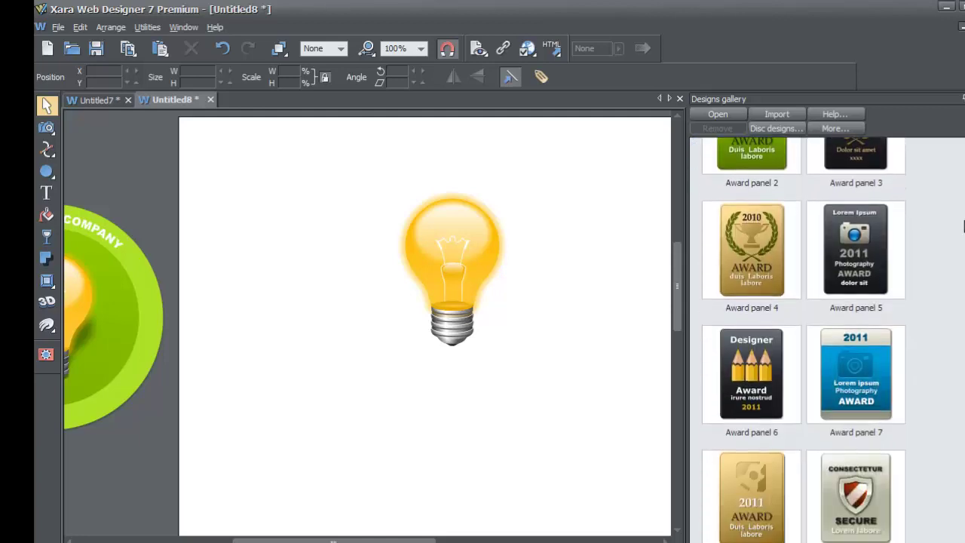
pyautogui.scroll(-3, 963, 232)
pyautogui.scroll(10, 963, 231)
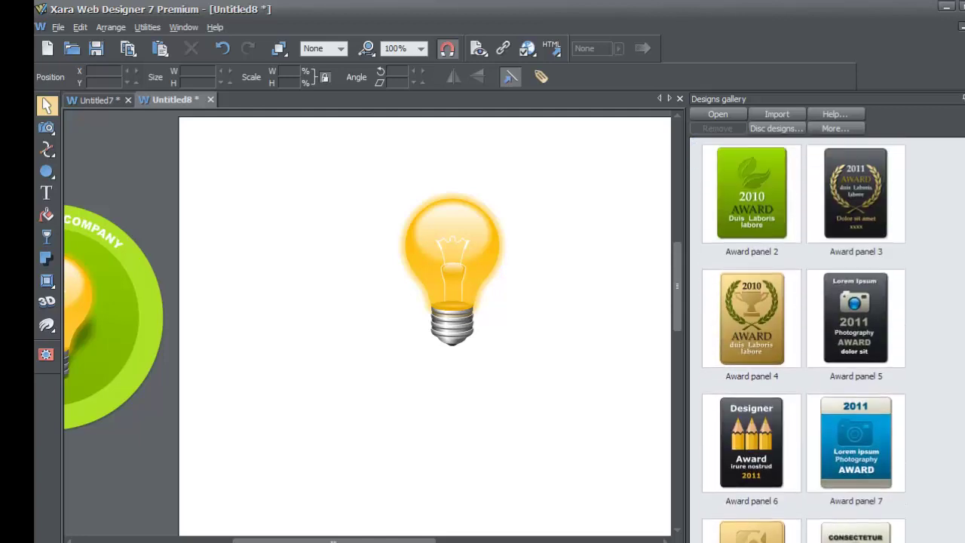
pyautogui.scroll(3, 803, 340)
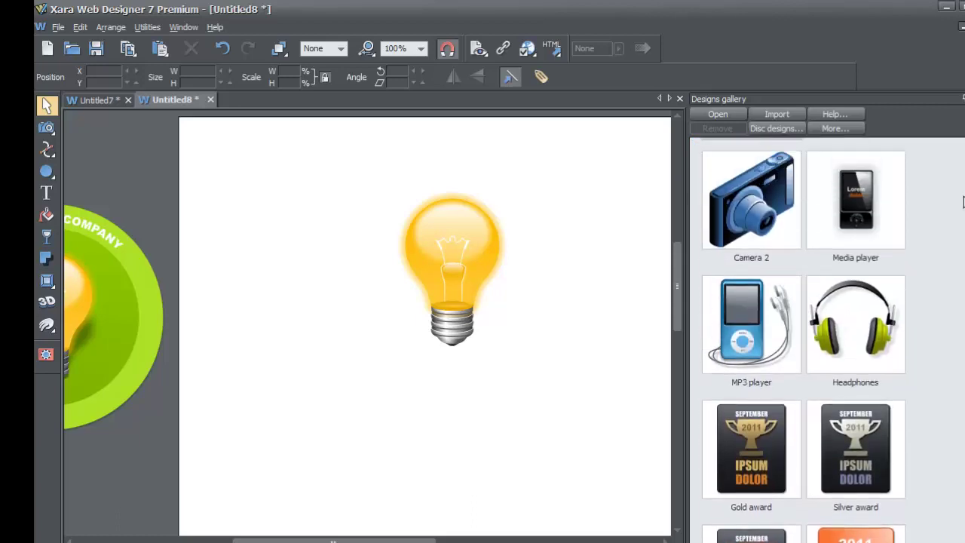
pyautogui.moveTo(878, 335); pyautogui.dragTo(523, 426)
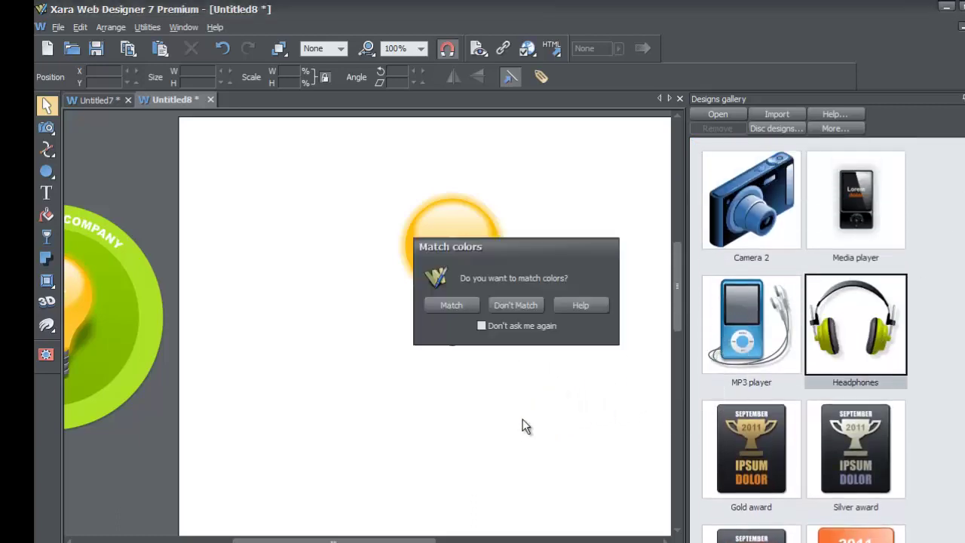
pyautogui.click(519, 306)
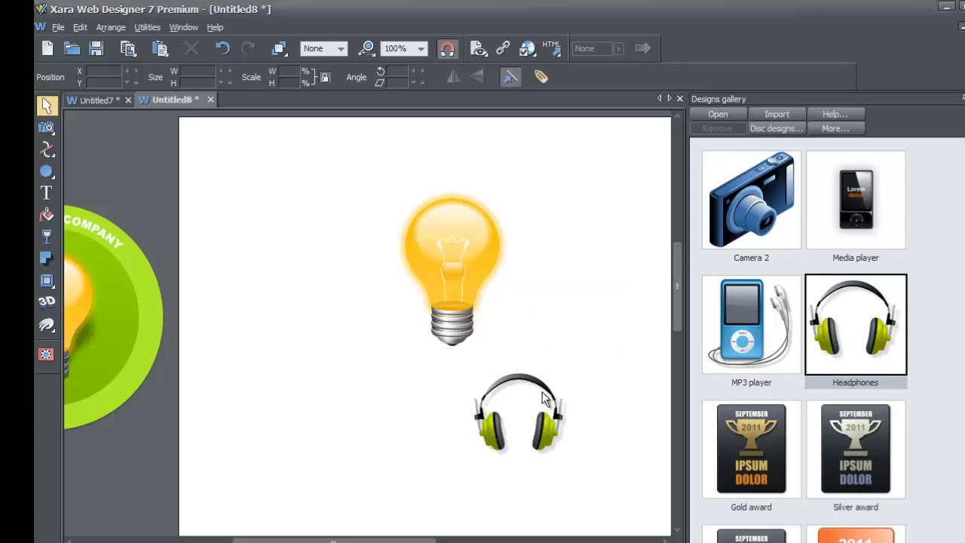
# Enlarge the headphones to about 241 by 228 px and move them below and left of the bulb, at X 94 px, Y 312 px
pyautogui.moveTo(542, 391); pyautogui.dragTo(501, 401)
pyautogui.moveTo(534, 368); pyautogui.dragTo(623, 276)
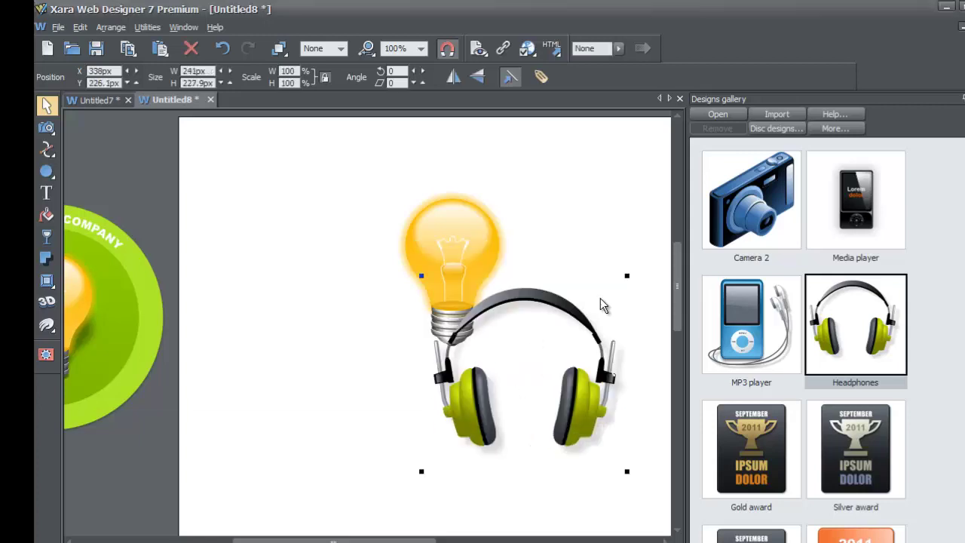
pyautogui.moveTo(559, 322); pyautogui.dragTo(374, 388)
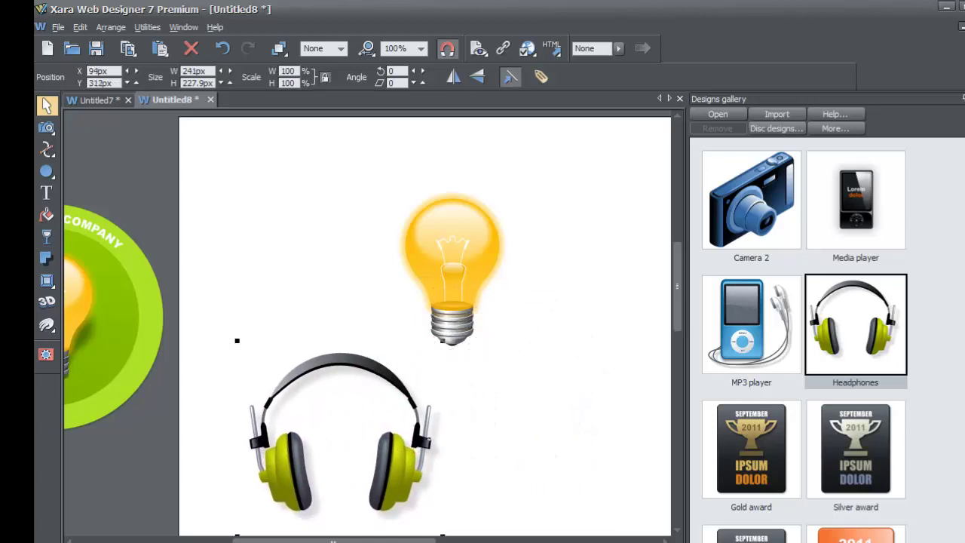
# Browse down through the Graphics folder, from the delivery vans past icons, banners, currency symbols and stationery to the tools and transport graphics
pyautogui.scroll(5, 803, 339)
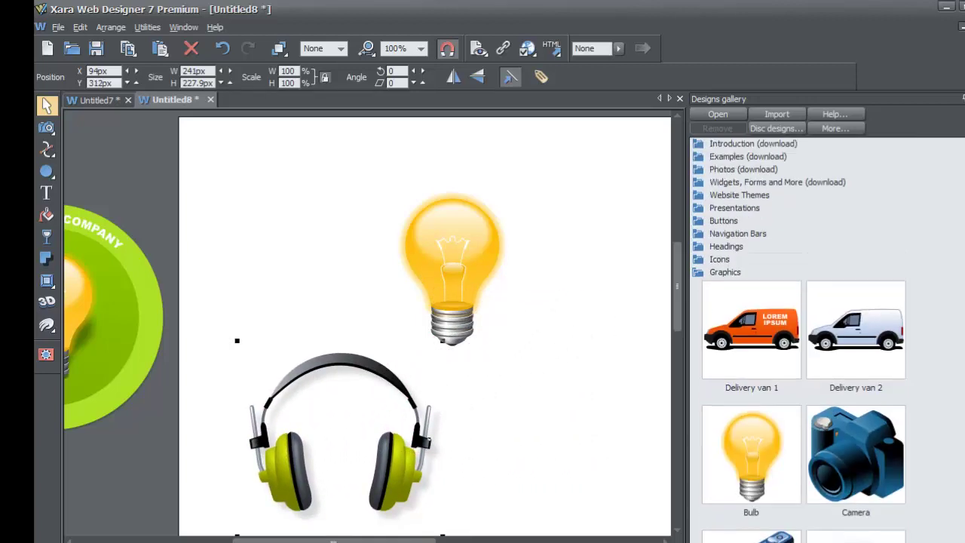
pyautogui.scroll(-10, 803, 339)
pyautogui.scroll(-10, 959, 282)
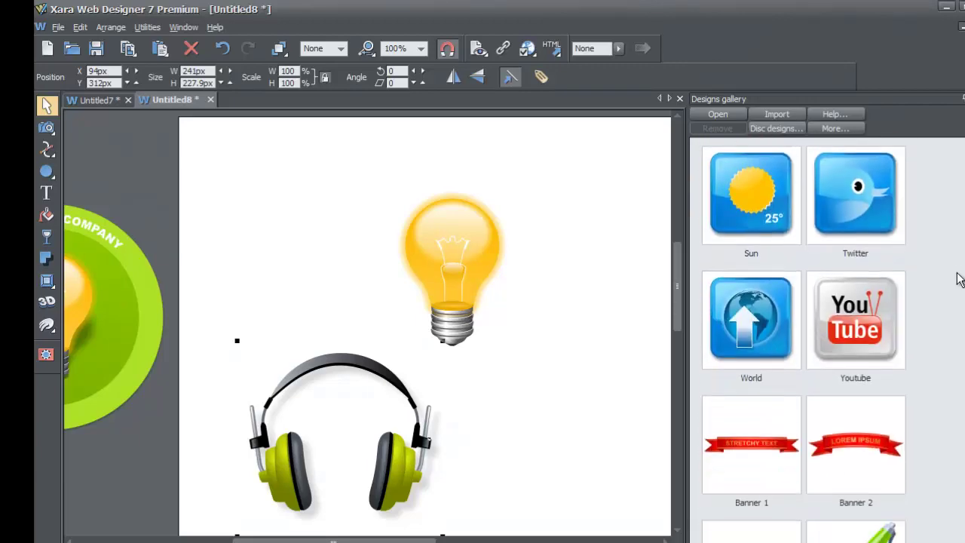
pyautogui.scroll(-10, 959, 282)
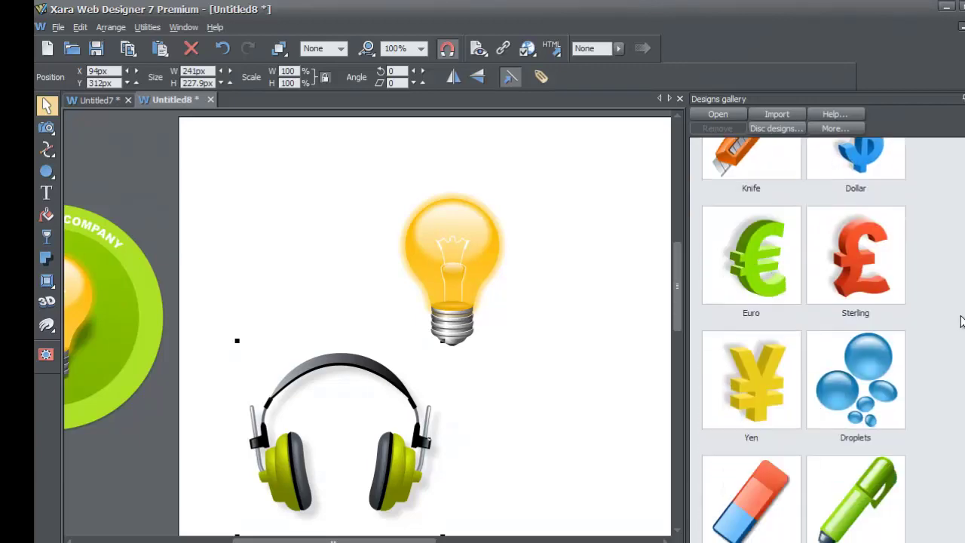
pyautogui.scroll(-10, 804, 339)
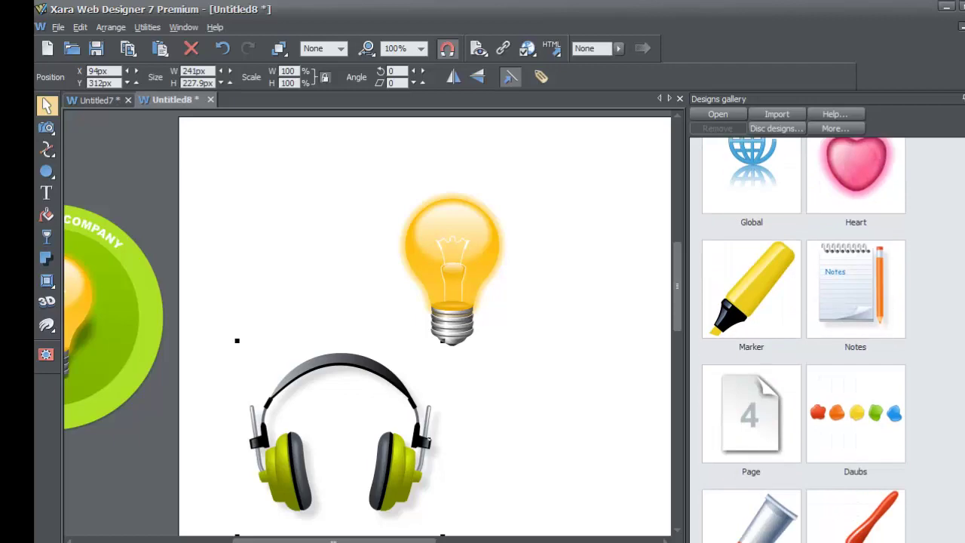
pyautogui.scroll(-10, 803, 339)
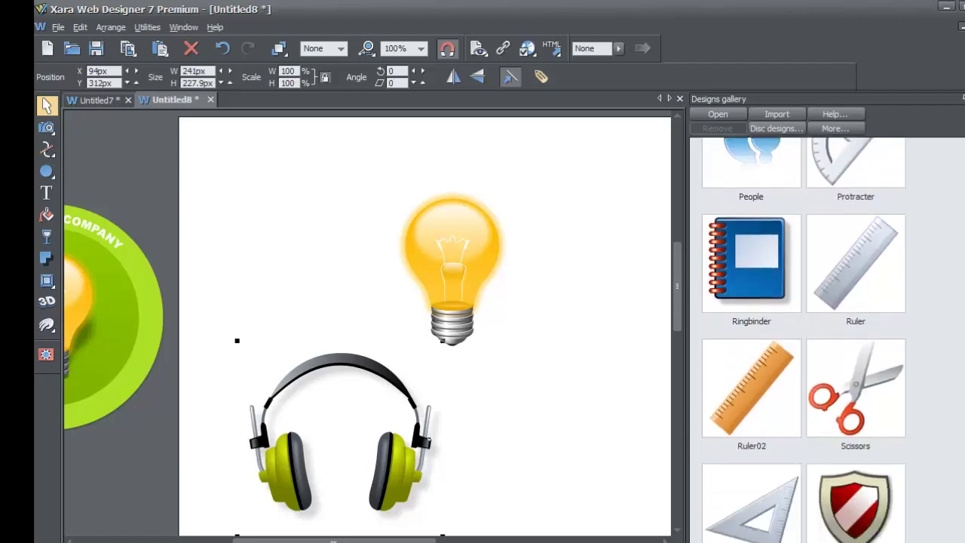
pyautogui.scroll(-5, 804, 339)
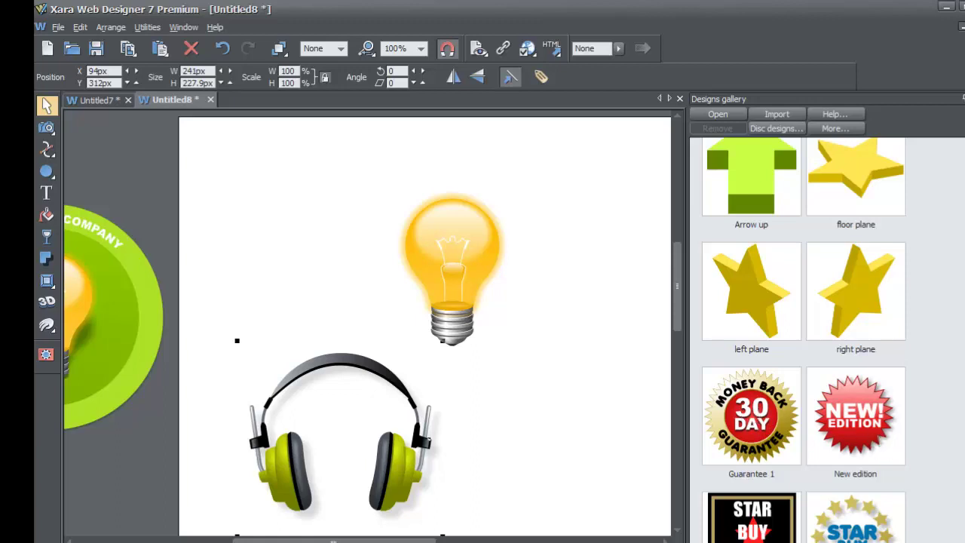
pyautogui.scroll(-5, 751, 415)
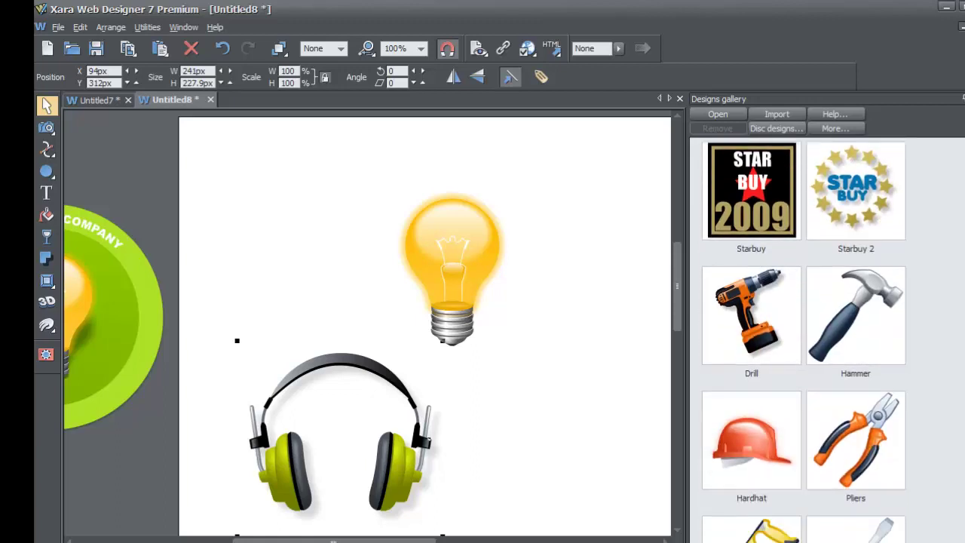
pyautogui.scroll(-8, 803, 339)
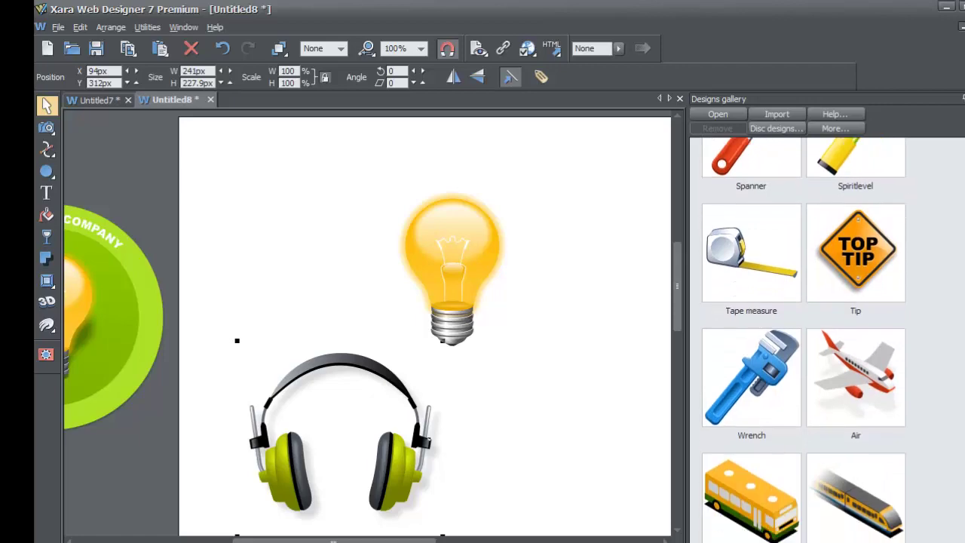
pyautogui.scroll(-8, 803, 340)
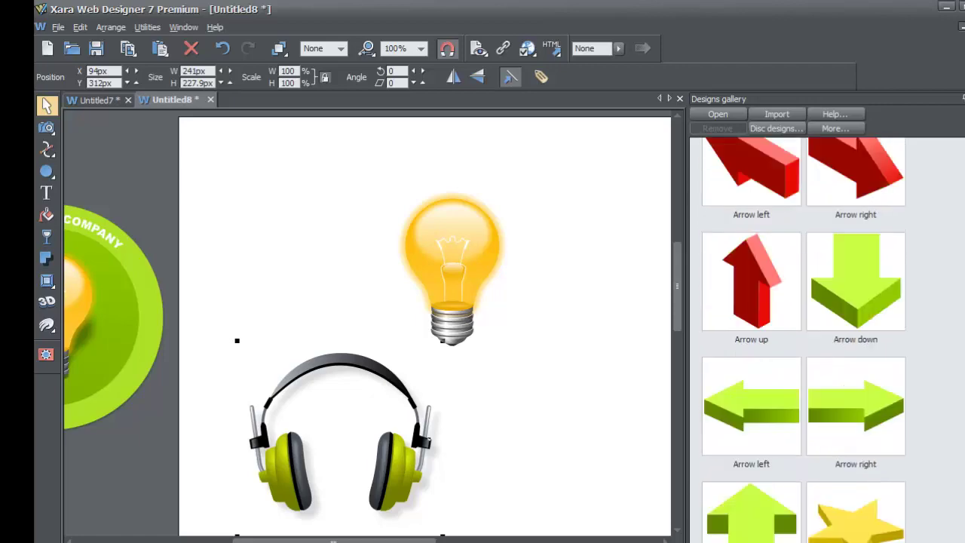
# Review the stationery, paintbrush, currency, banner and social icon designs again while going back up the Graphics folder to the award panels
pyautogui.scroll(10, 804, 339)
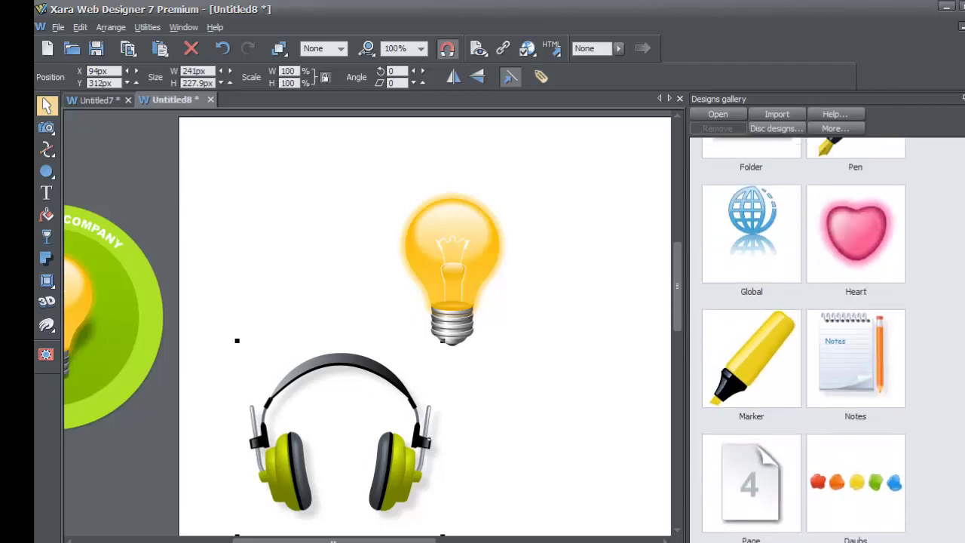
pyautogui.scroll(-7, 803, 339)
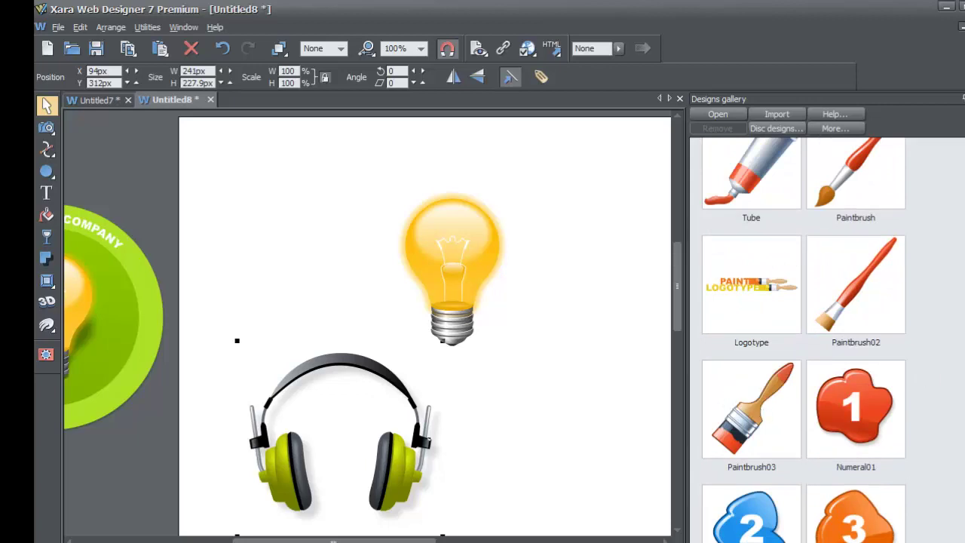
pyautogui.scroll(10, 803, 339)
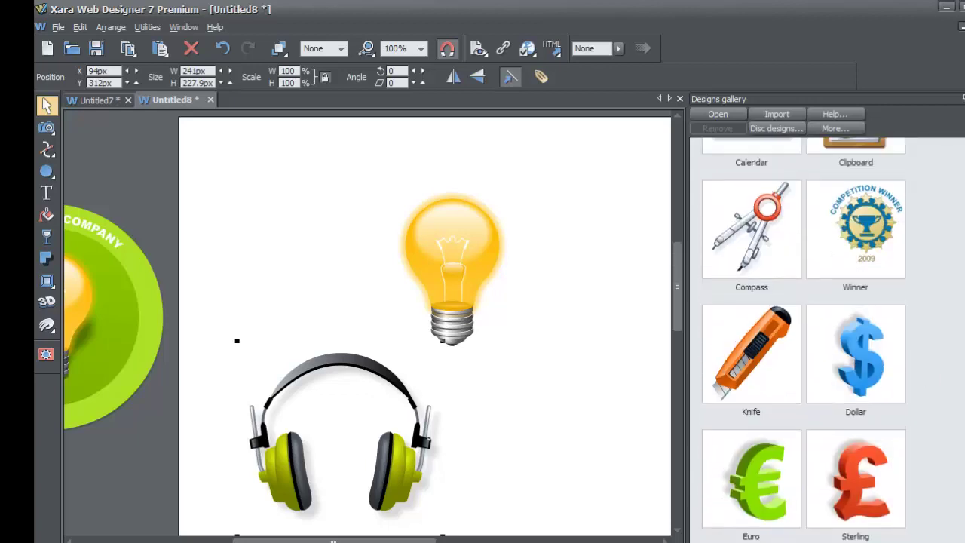
pyautogui.scroll(10, 804, 339)
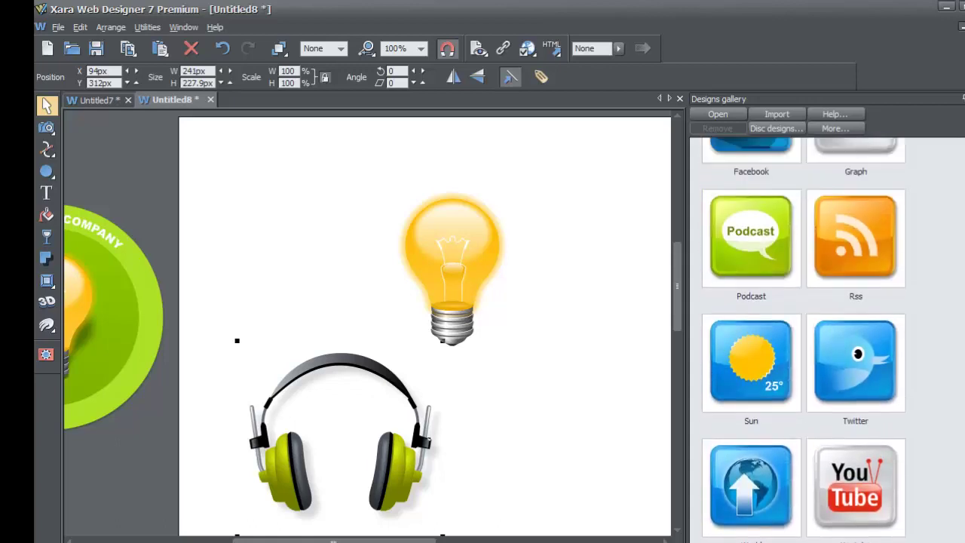
pyautogui.scroll(5, 803, 339)
pyautogui.scroll(-5, 804, 340)
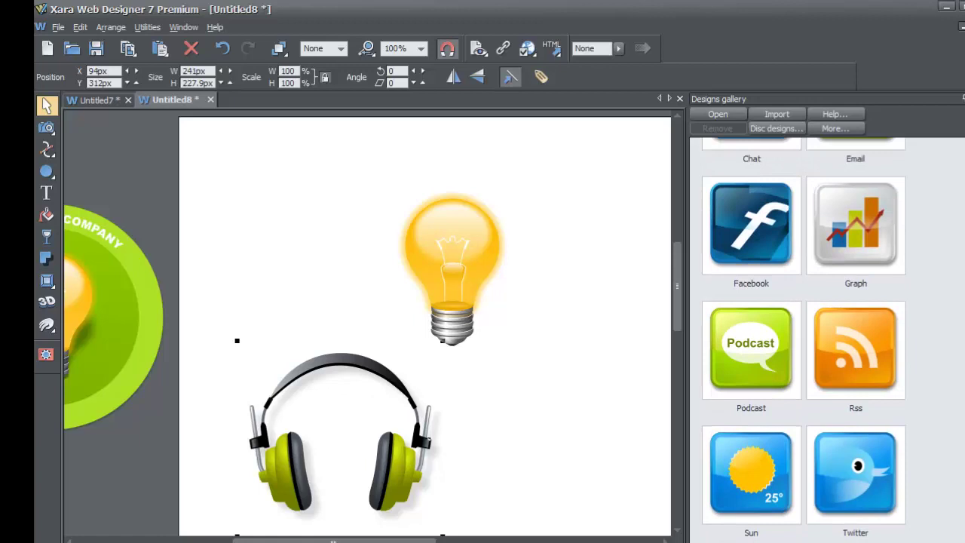
pyautogui.scroll(-1, 804, 339)
pyautogui.scroll(1, 804, 339)
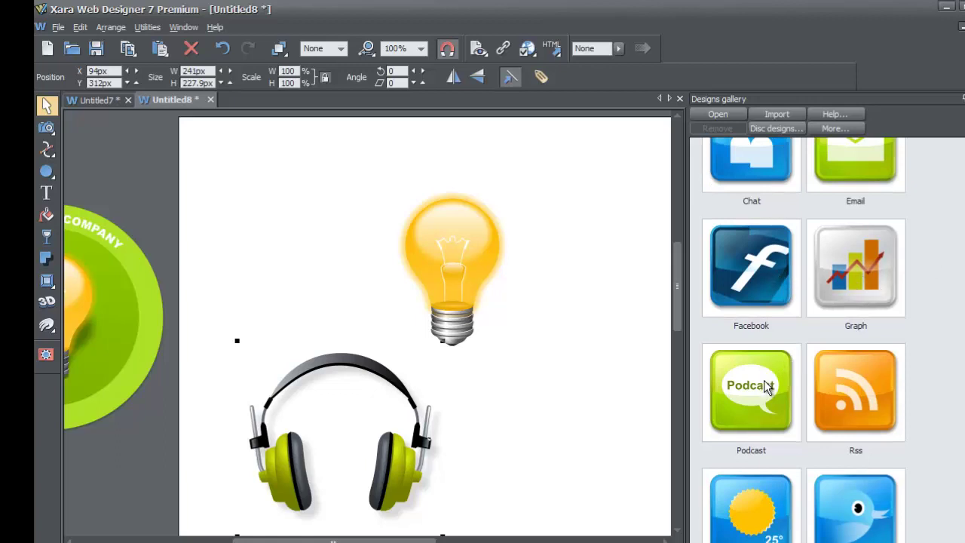
pyautogui.scroll(-3, 875, 346)
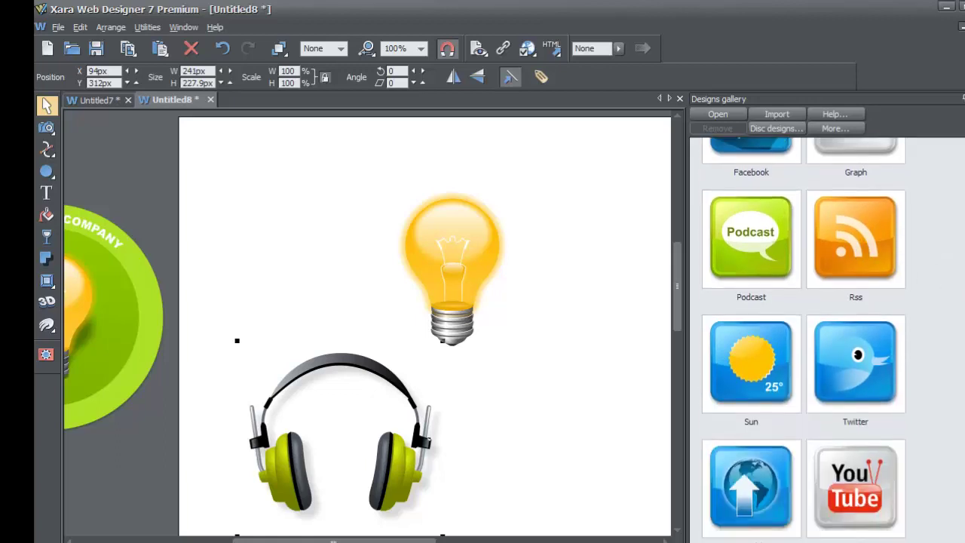
pyautogui.scroll(-4, 943, 280)
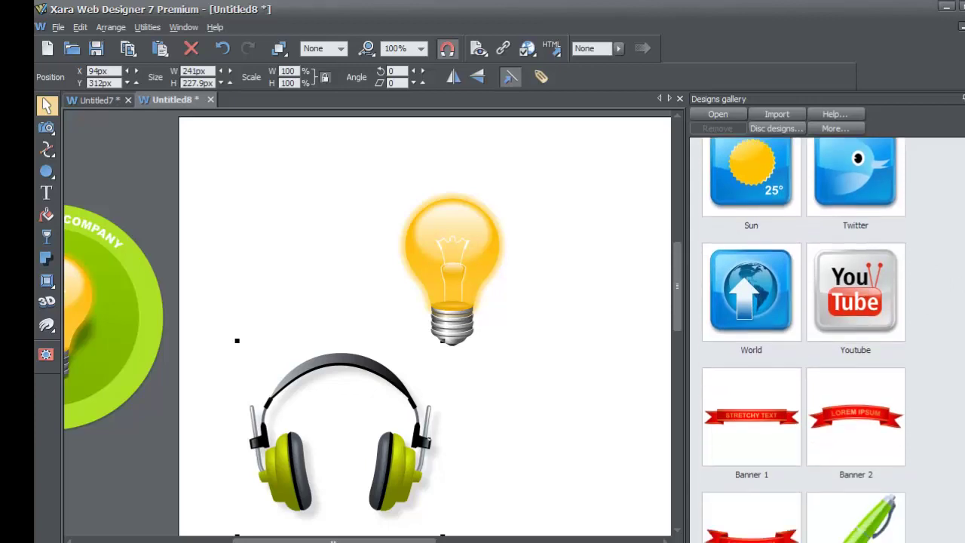
pyautogui.scroll(-8, 804, 340)
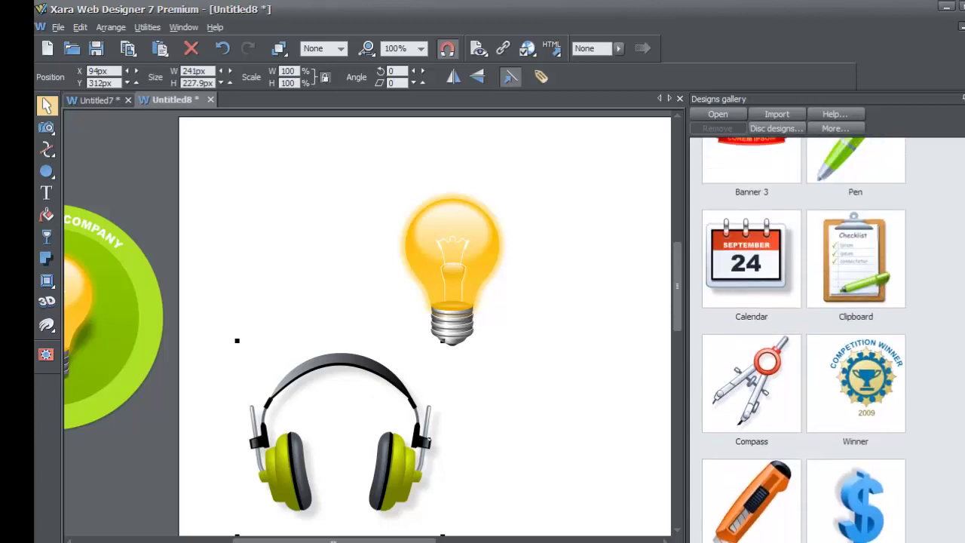
pyautogui.scroll(2, 803, 340)
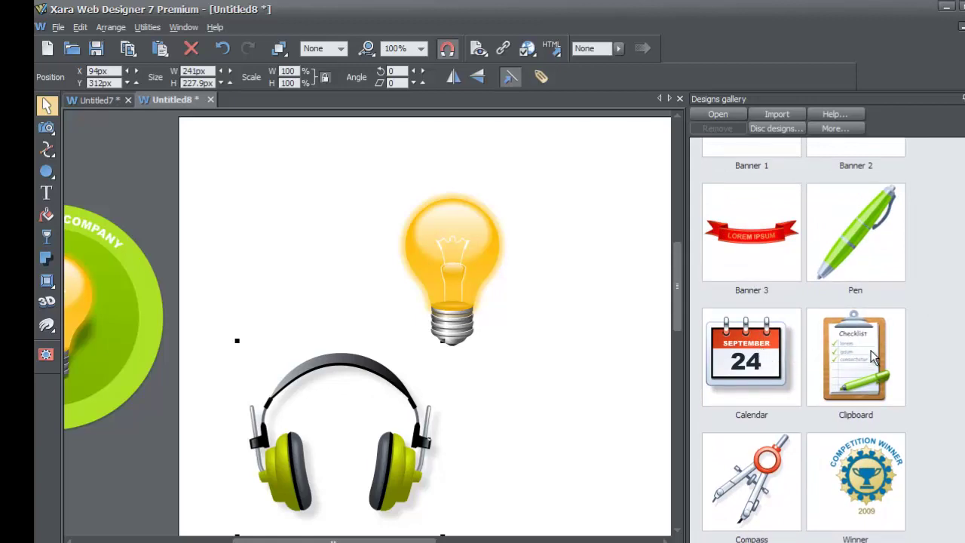
pyautogui.scroll(-3, 804, 340)
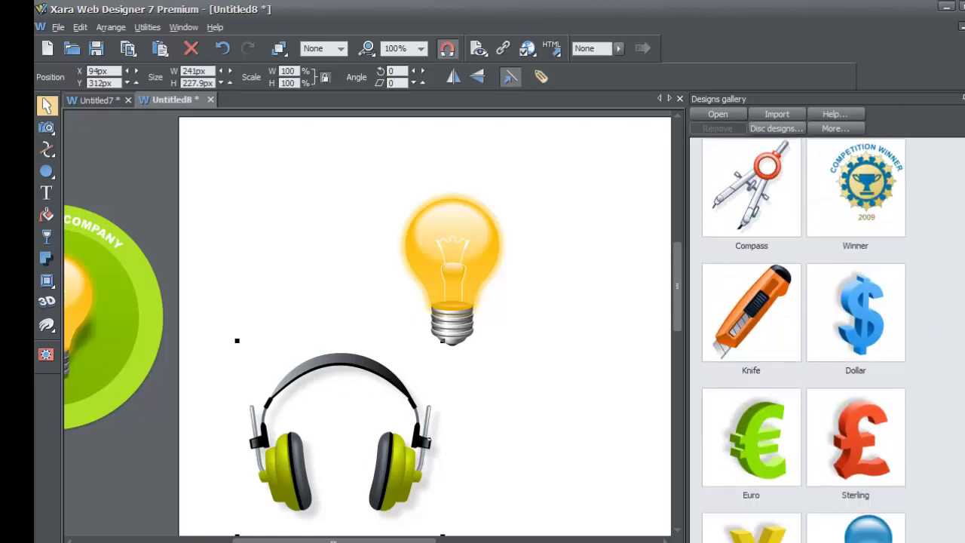
pyautogui.scroll(10, 803, 340)
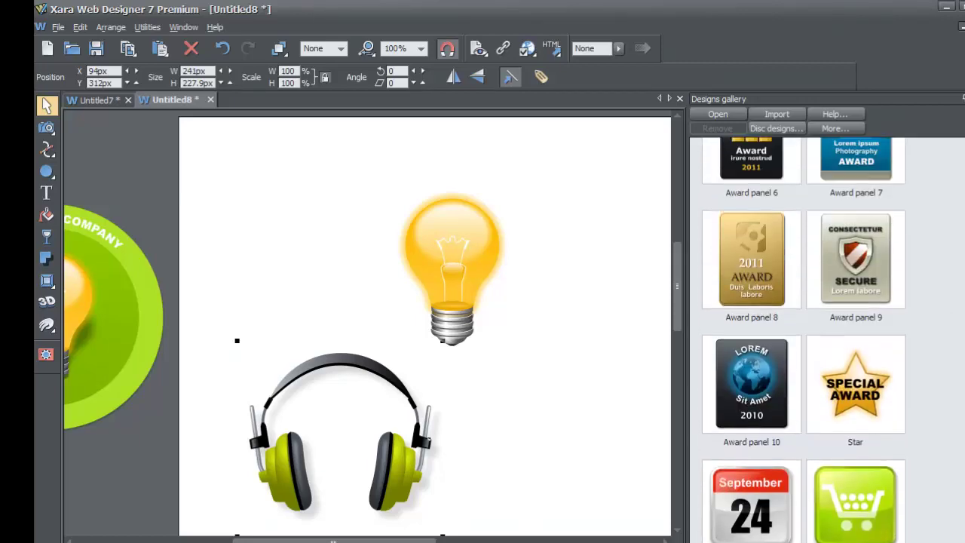
# Place the MP3 player graphic from the Designs gallery on the page without matching colors
pyautogui.scroll(6, 803, 340)
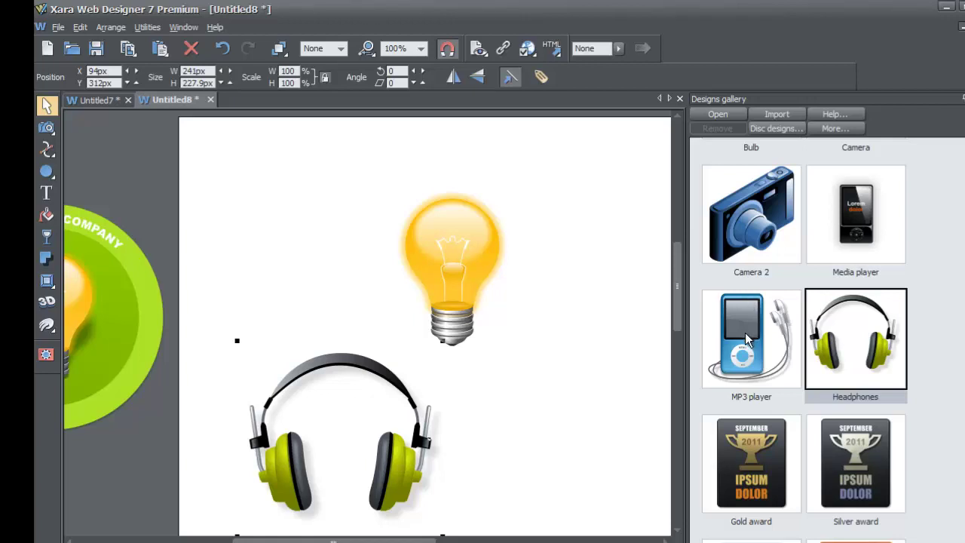
pyautogui.moveTo(745, 343); pyautogui.dragTo(573, 395)
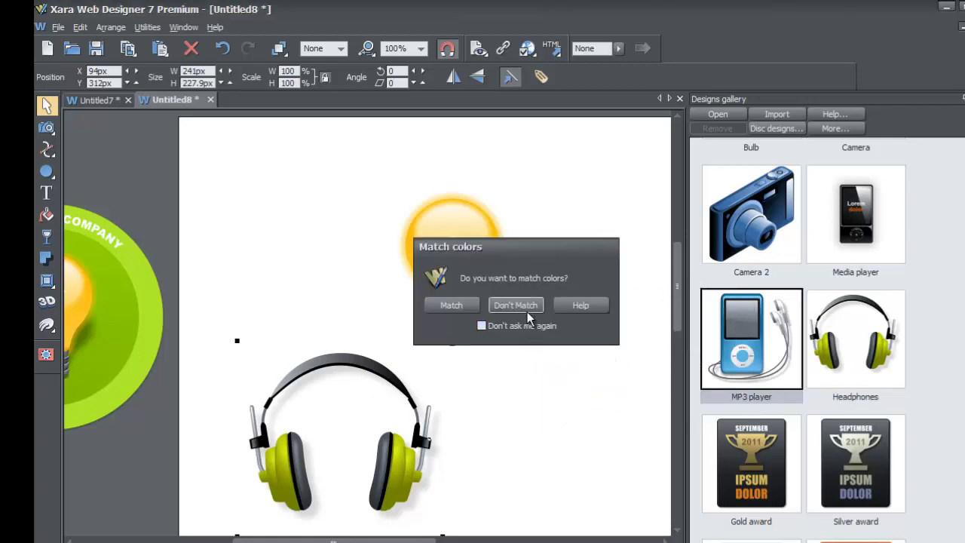
pyautogui.click(527, 308)
# Enlarge the MP3 player to about 353 by 383 px and position it at about X 261 px, Y 171 px
pyautogui.moveTo(509, 325); pyautogui.dragTo(463, 350)
pyautogui.moveTo(494, 380)
pyautogui.mouseDown()
pyautogui.moveTo(515, 375)
pyautogui.moveTo(491, 376)
pyautogui.mouseUp()
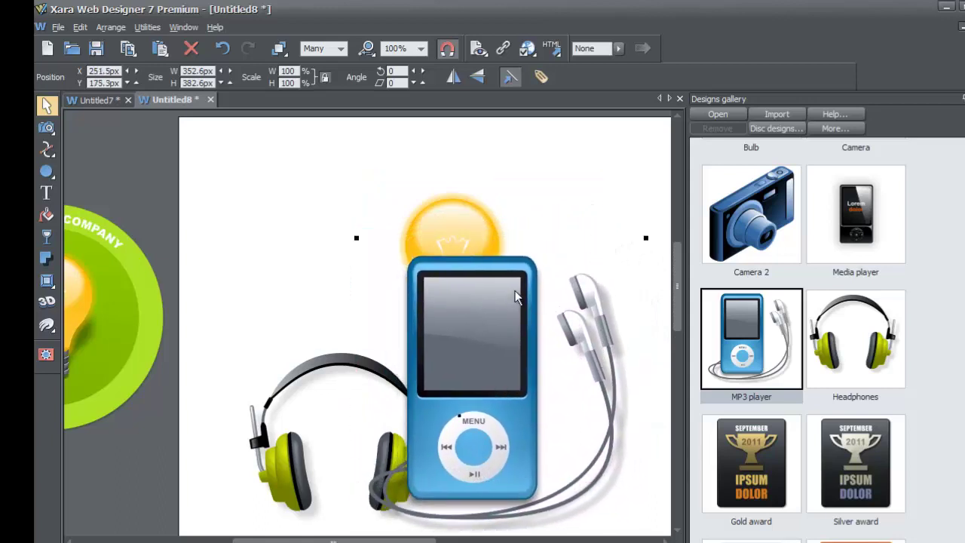
pyautogui.moveTo(515, 296)
pyautogui.mouseDown()
pyautogui.moveTo(528, 295)
pyautogui.moveTo(520, 292)
pyautogui.mouseUp()
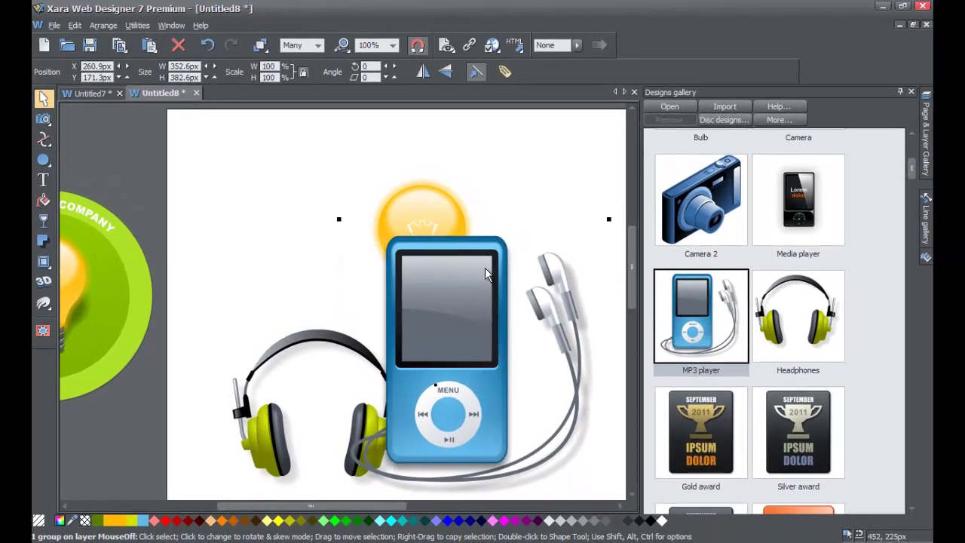
# Delete the MP3 player and the headphones, keeping only the bulb on the page
pyautogui.press('Delete')
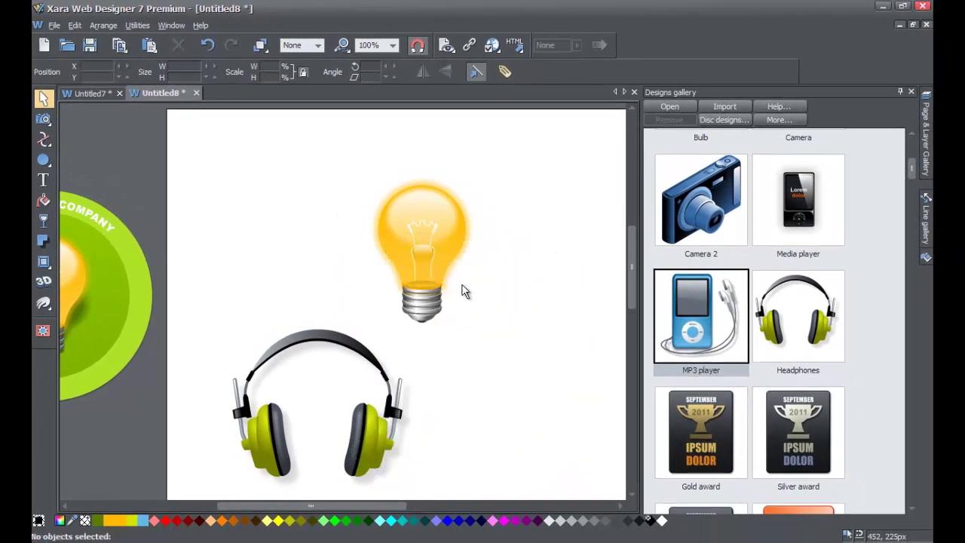
pyautogui.click(360, 358)
pyautogui.press('Delete')
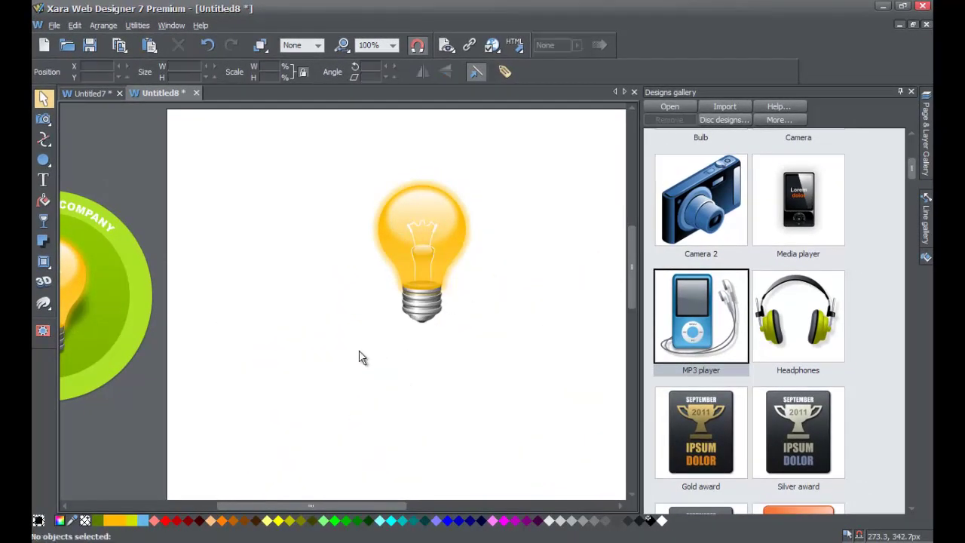
# Move the finished Bright Idea Company logo onto the page at X 426 px, Y 47 px, and the separate bulb to about X 144 px, Y 96 px
pyautogui.moveTo(361, 509); pyautogui.dragTo(316, 510)
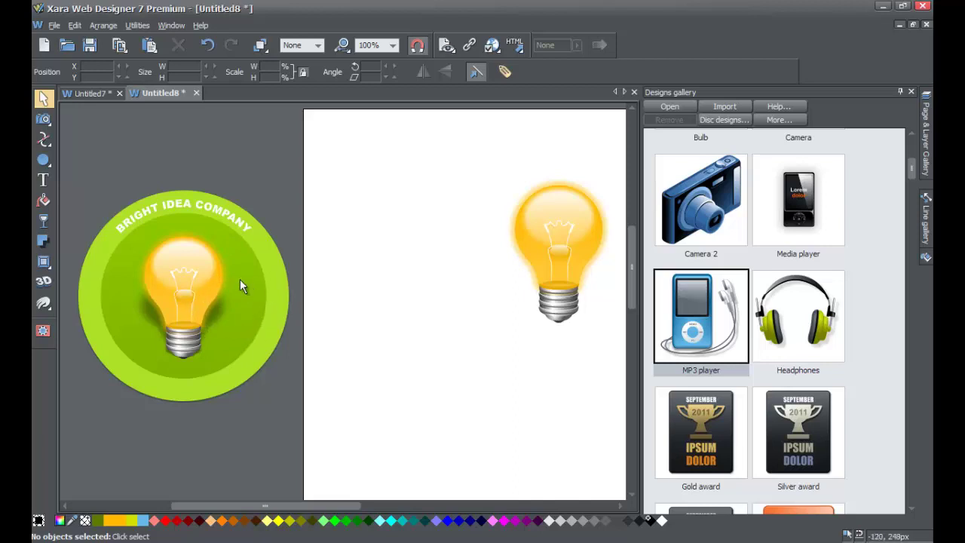
pyautogui.click(910, 92)
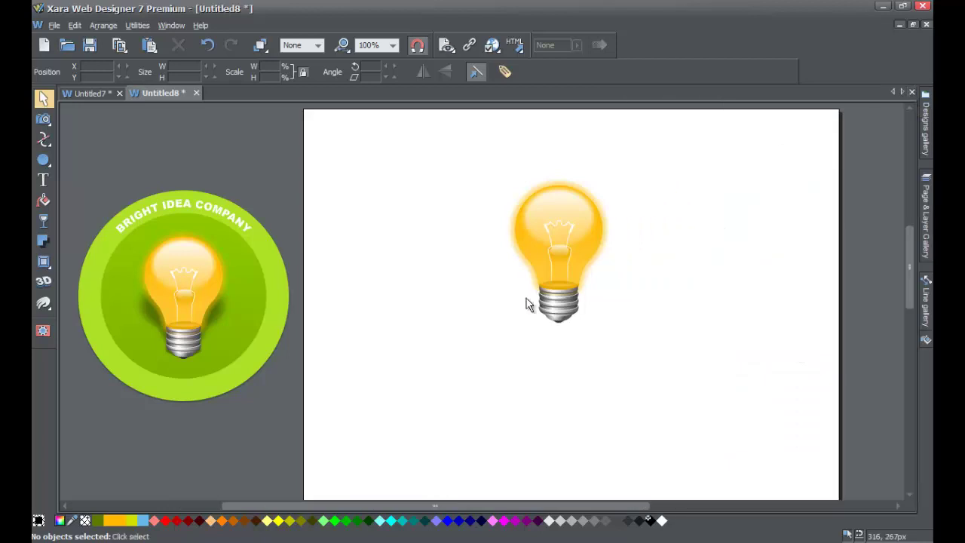
pyautogui.moveTo(77, 418); pyautogui.dragTo(738, 230)
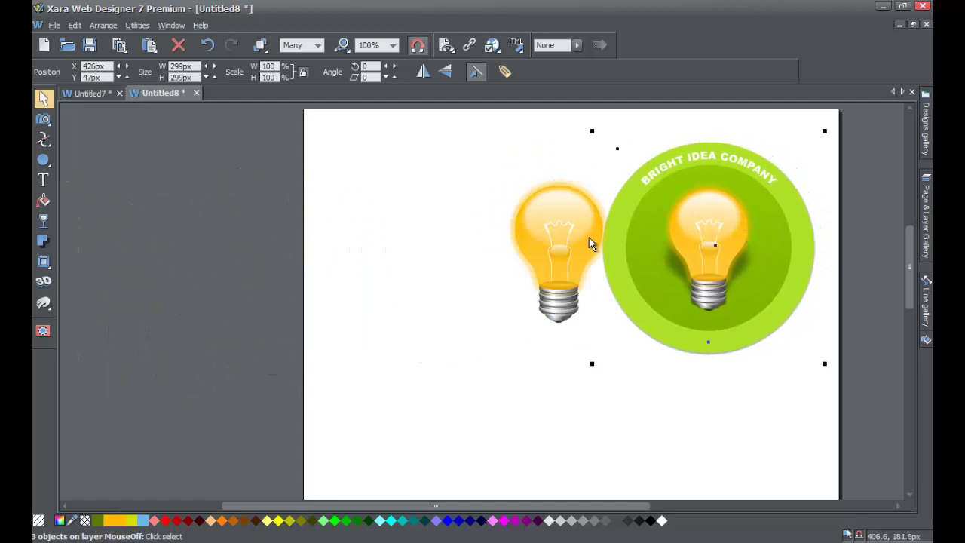
pyautogui.moveTo(594, 238); pyautogui.dragTo(461, 241)
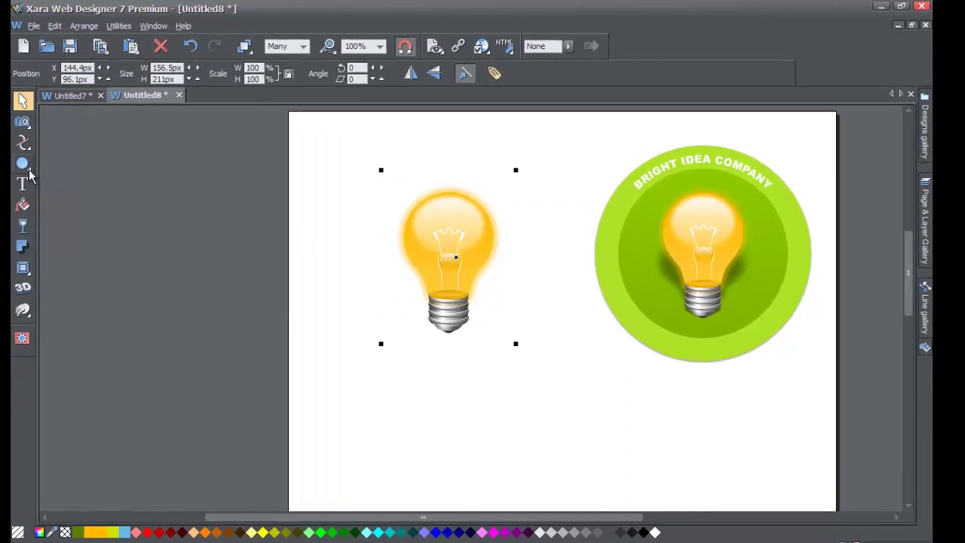
# Draw a circle about 266 px in diameter with the Ellipse tool and place it over the separate bulb at about X 105 px, Y 59 px
pyautogui.moveTo(27, 166)
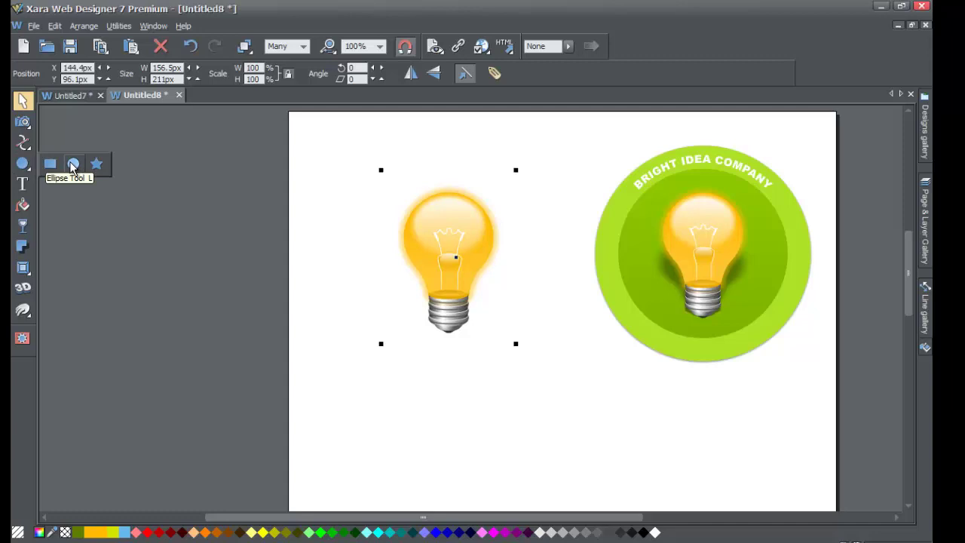
pyautogui.click(73, 166)
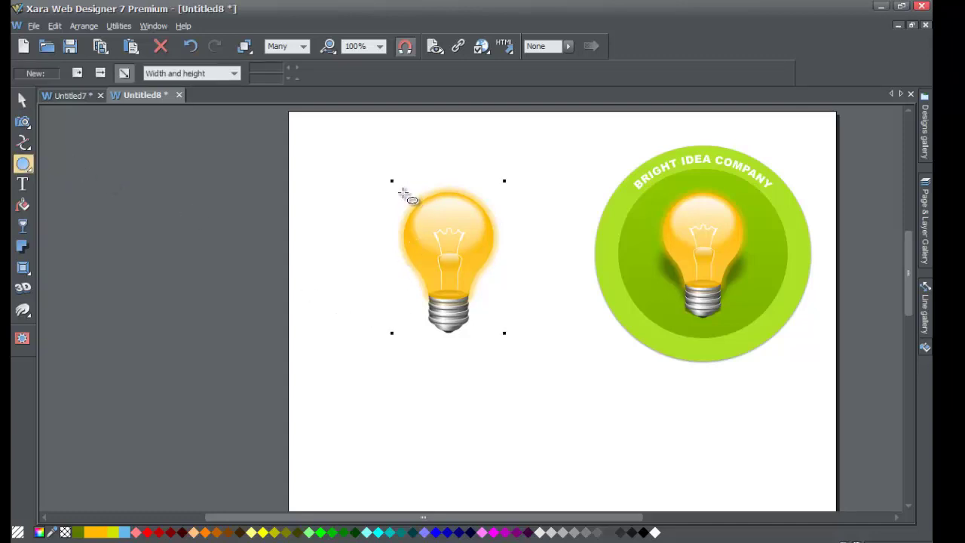
pyautogui.moveTo(398, 189); pyautogui.dragTo(579, 392)
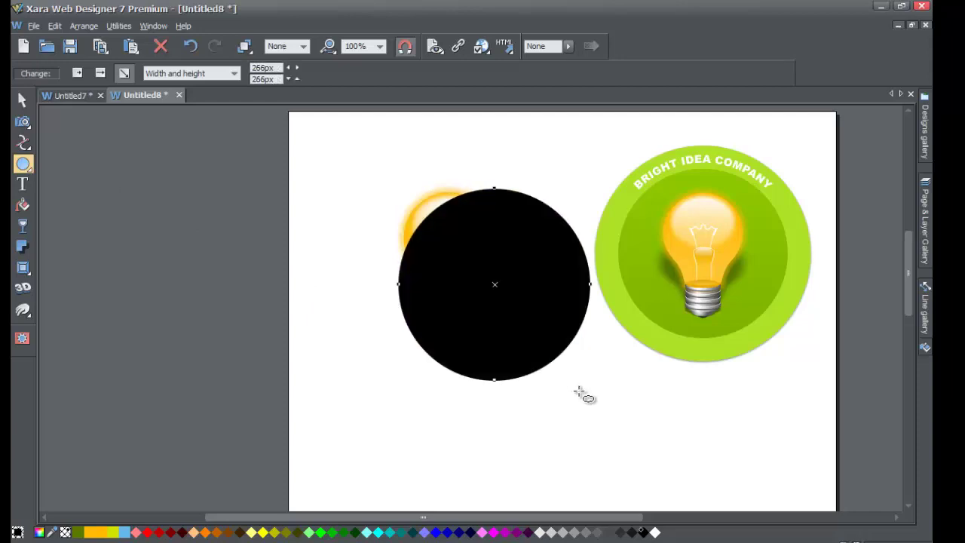
pyautogui.click(22, 99)
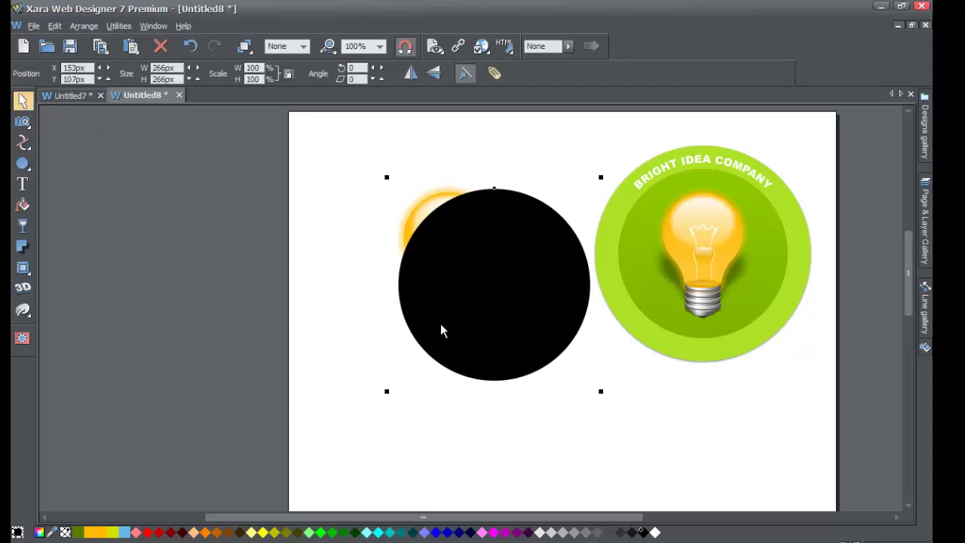
pyautogui.moveTo(441, 330); pyautogui.dragTo(443, 293)
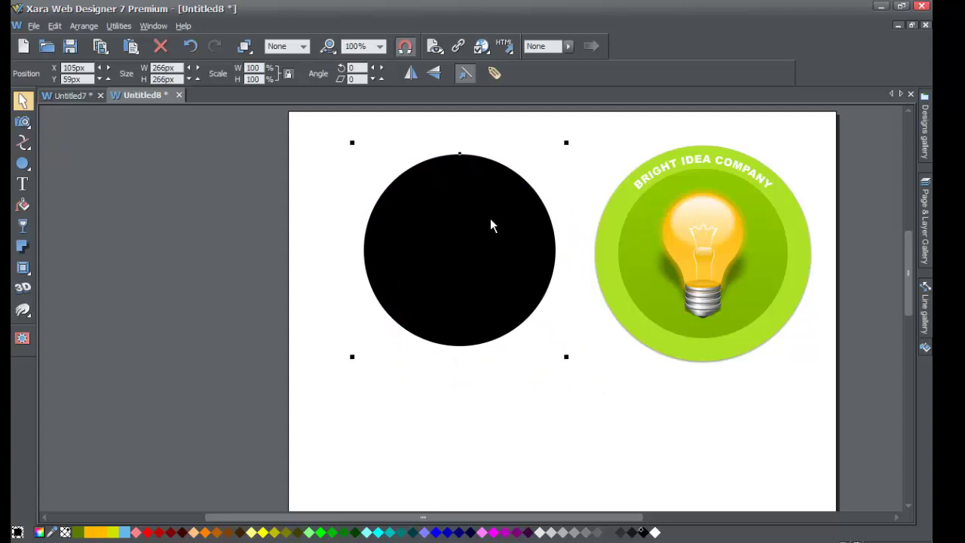
# Reorder the circle beneath the bulb group in the MouseOff layer and center it behind the bulb at about X 91 px, Y 67 px
pyautogui.click(931, 200)
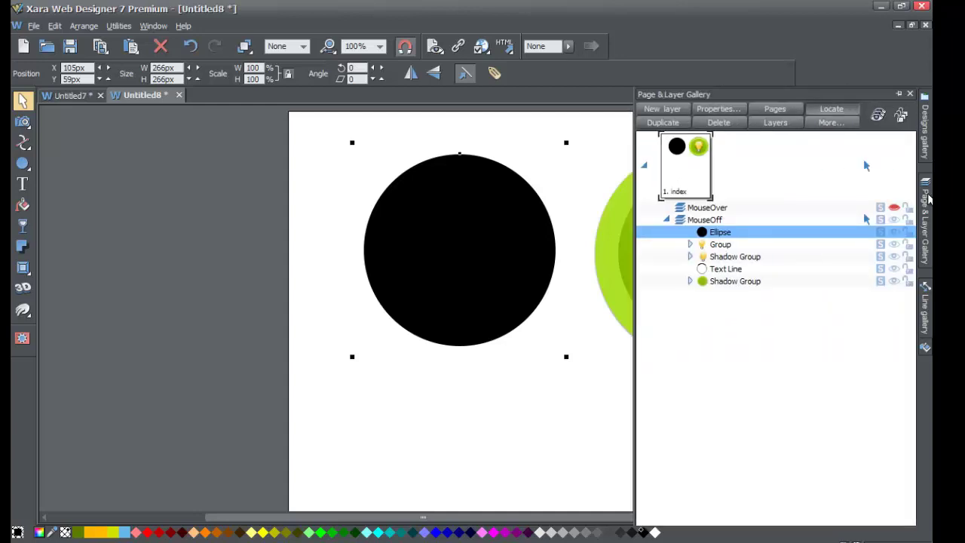
pyautogui.click(898, 94)
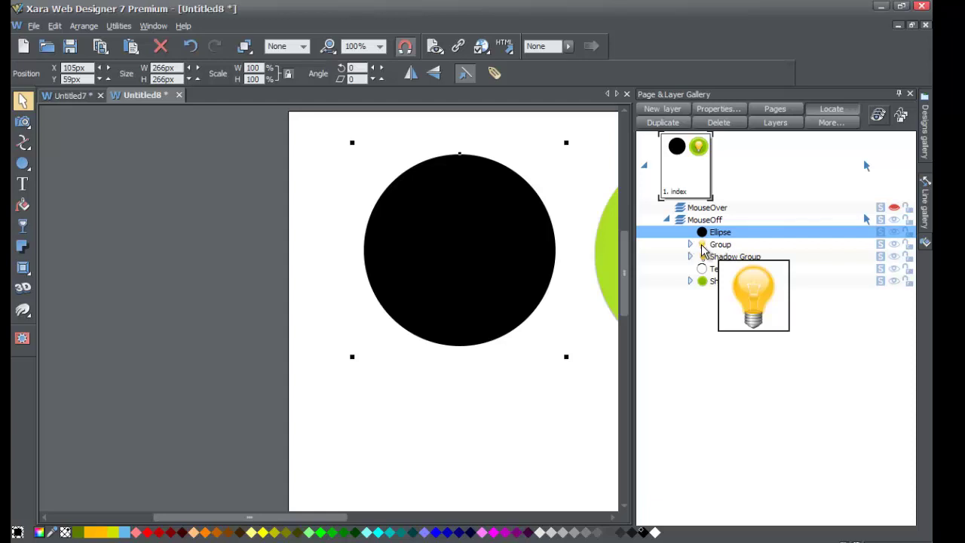
pyautogui.moveTo(722, 236); pyautogui.dragTo(724, 257)
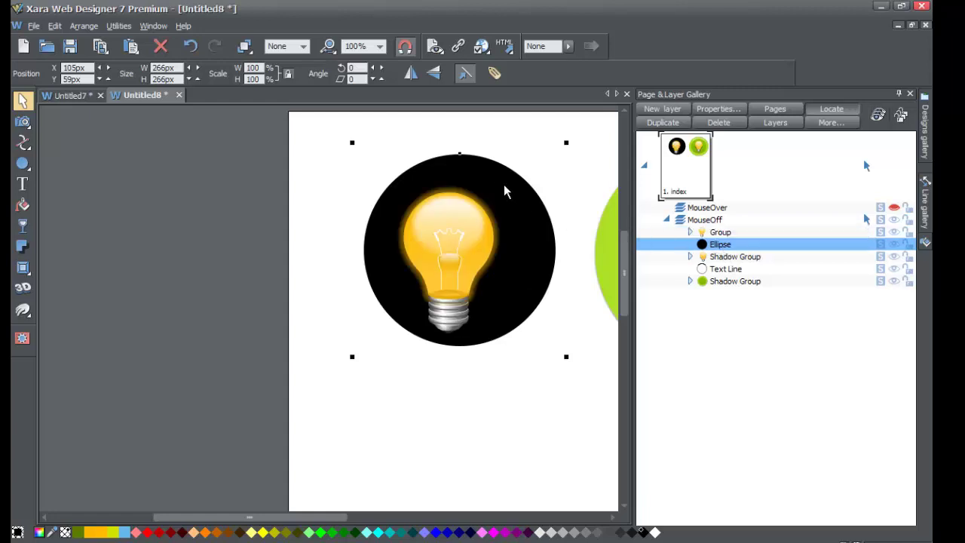
pyautogui.moveTo(502, 183)
pyautogui.mouseDown()
pyautogui.moveTo(489, 191)
pyautogui.moveTo(496, 179)
pyautogui.mouseUp()
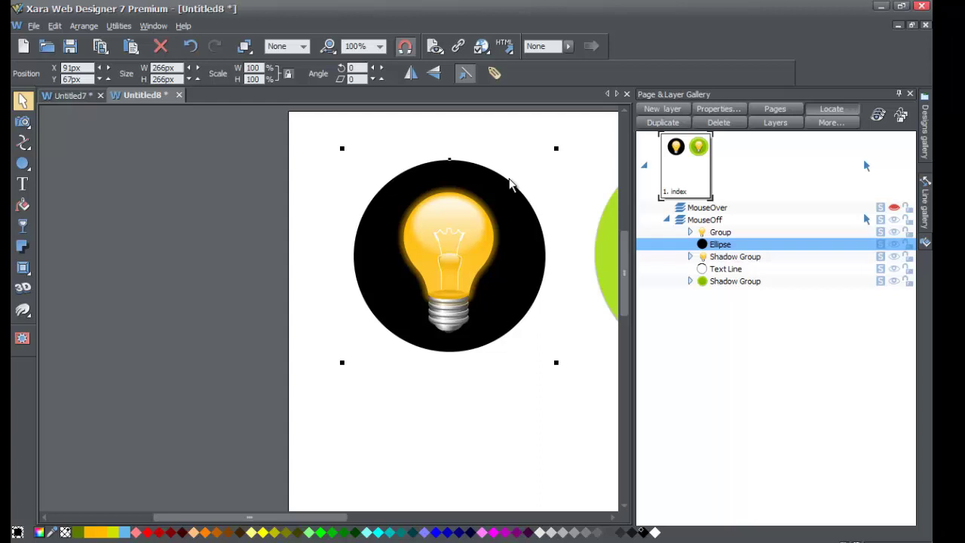
# Set the circle's local fill color to a dark orange-red, bd3114
pyautogui.click(40, 533)
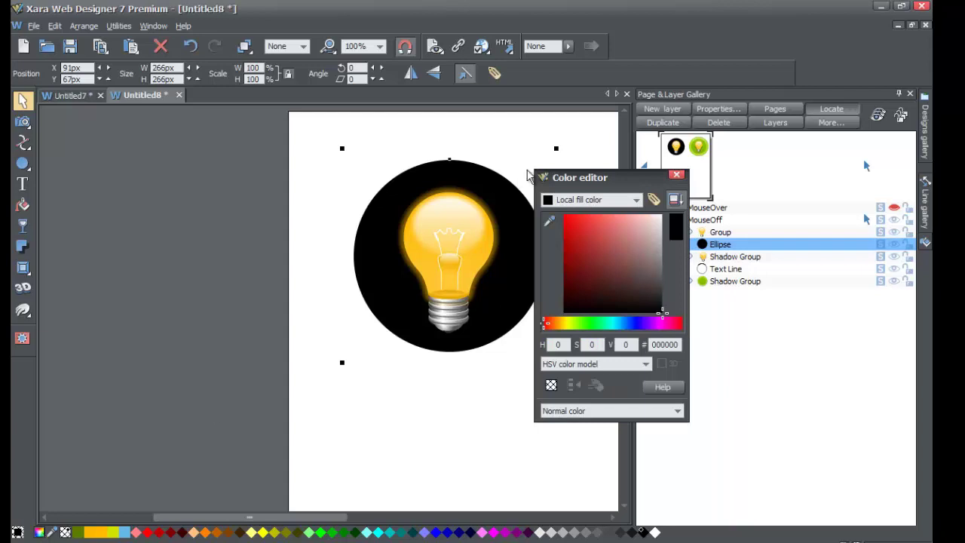
pyautogui.moveTo(603, 178); pyautogui.dragTo(236, 156)
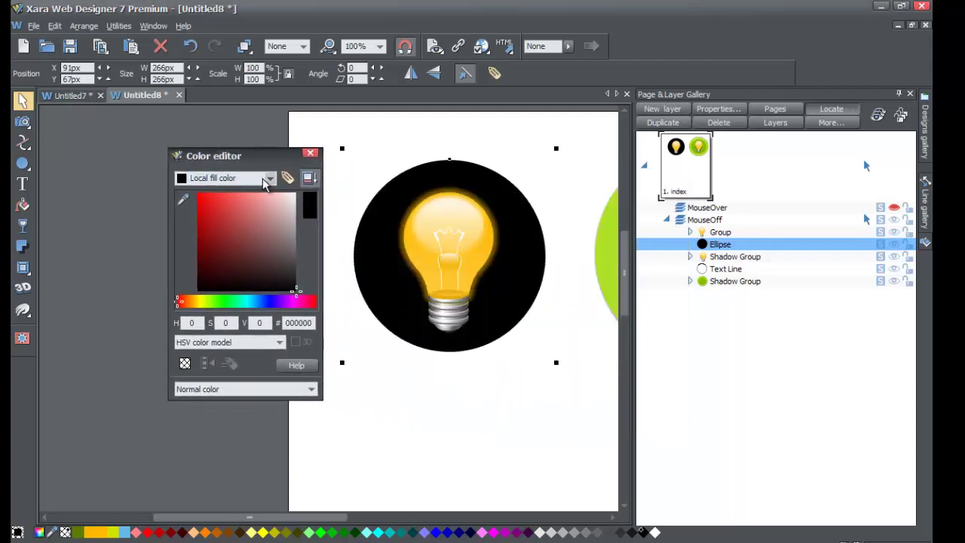
pyautogui.click(270, 179)
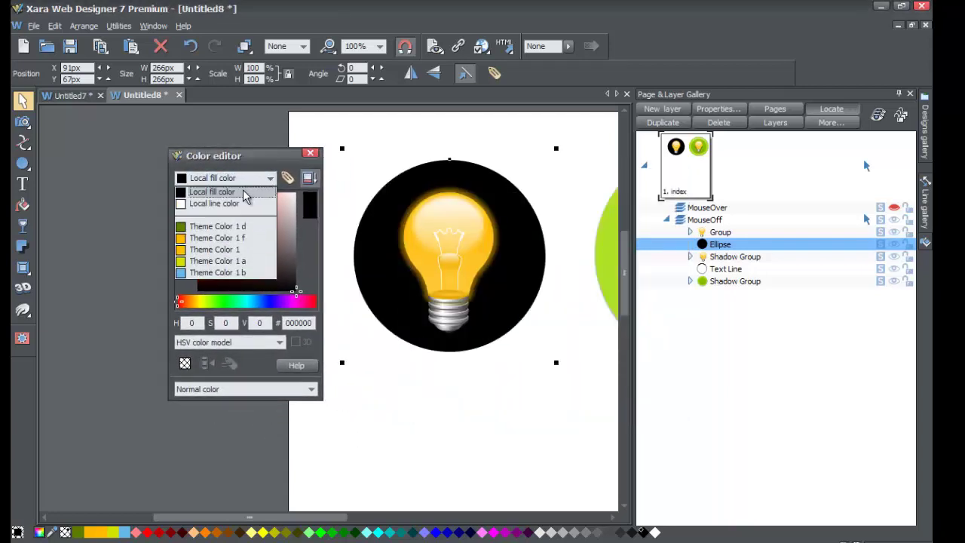
pyautogui.click(242, 191)
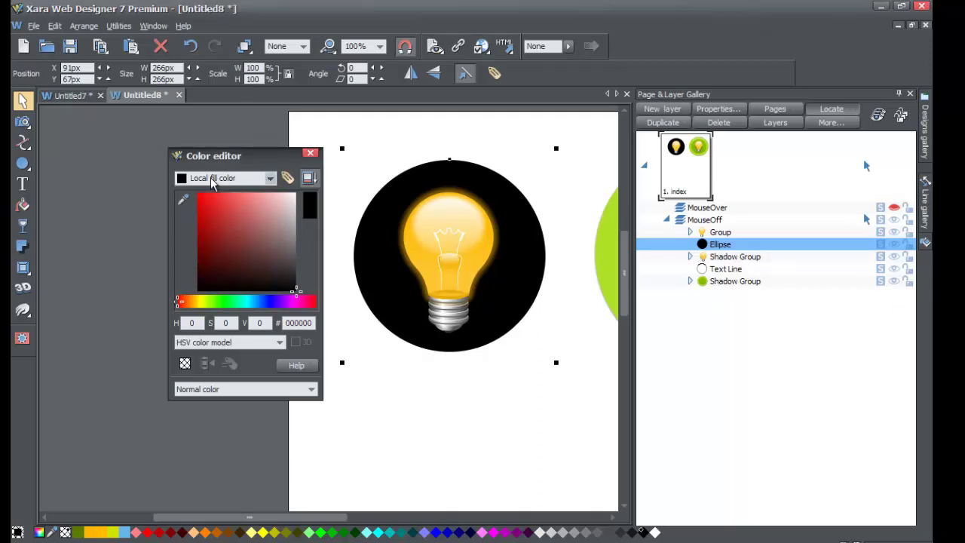
pyautogui.moveTo(233, 237); pyautogui.dragTo(207, 217)
pyautogui.click(188, 304)
pyautogui.moveTo(188, 304); pyautogui.dragTo(194, 303)
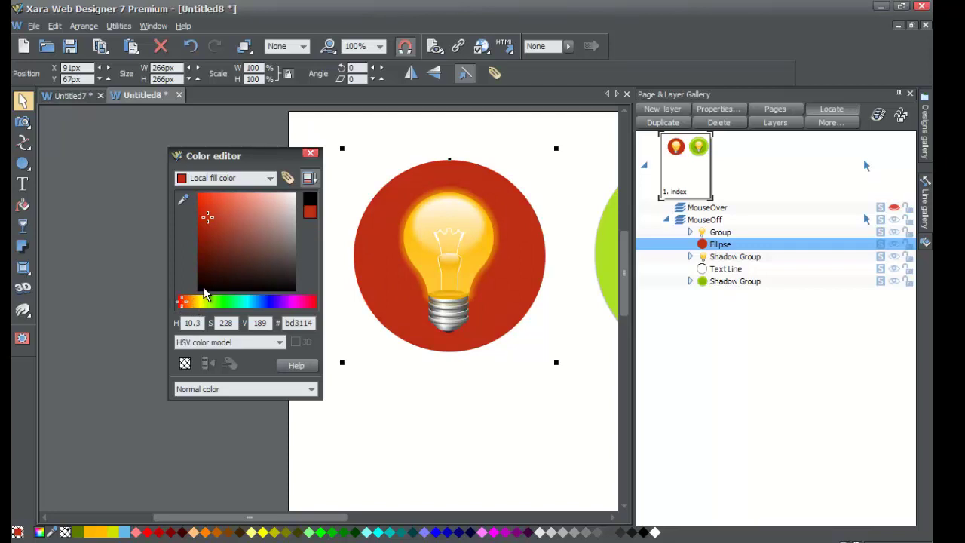
# Target the circle's local line color and give it an outline, trying 8 px and 24 px widths before choosing 32 px
pyautogui.click(269, 187)
pyautogui.click(269, 187)
pyautogui.click(269, 187)
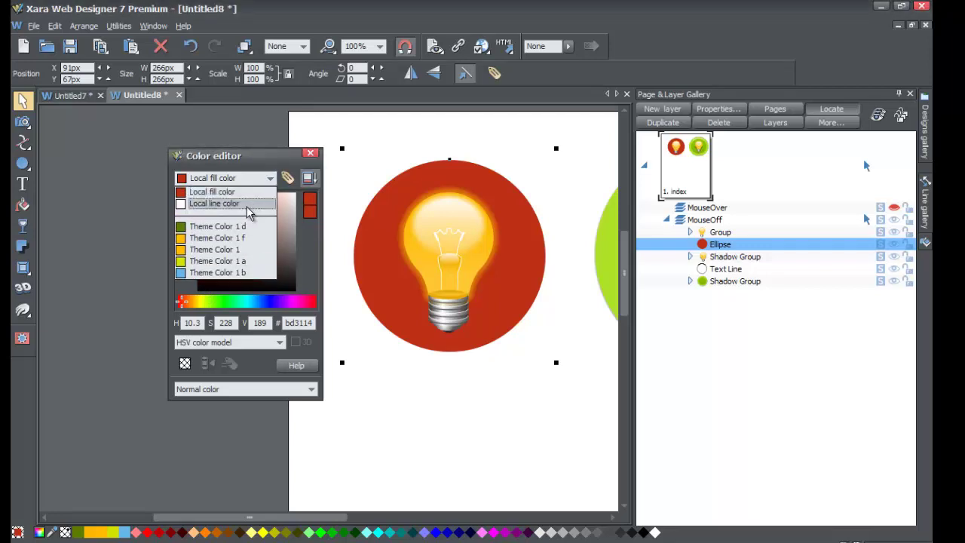
pyautogui.click(249, 205)
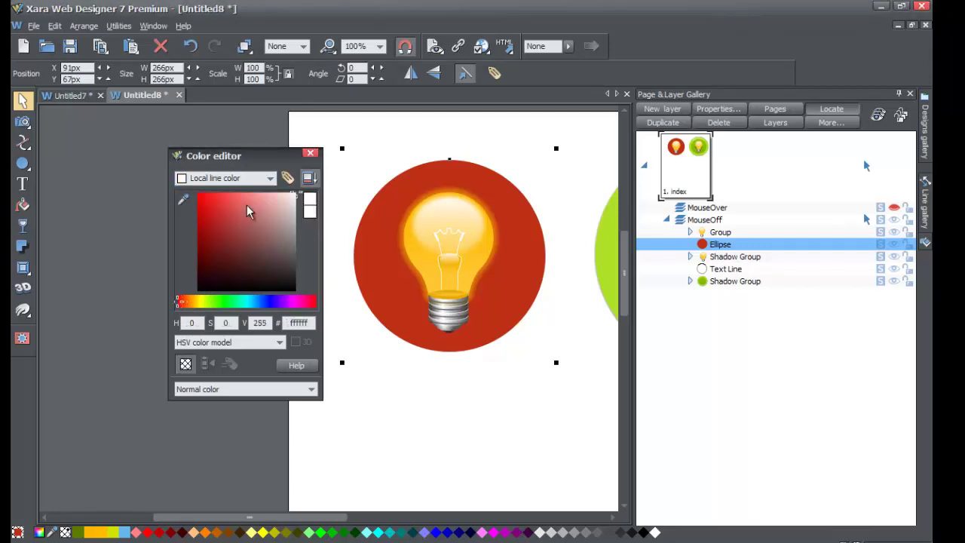
pyautogui.click(304, 46)
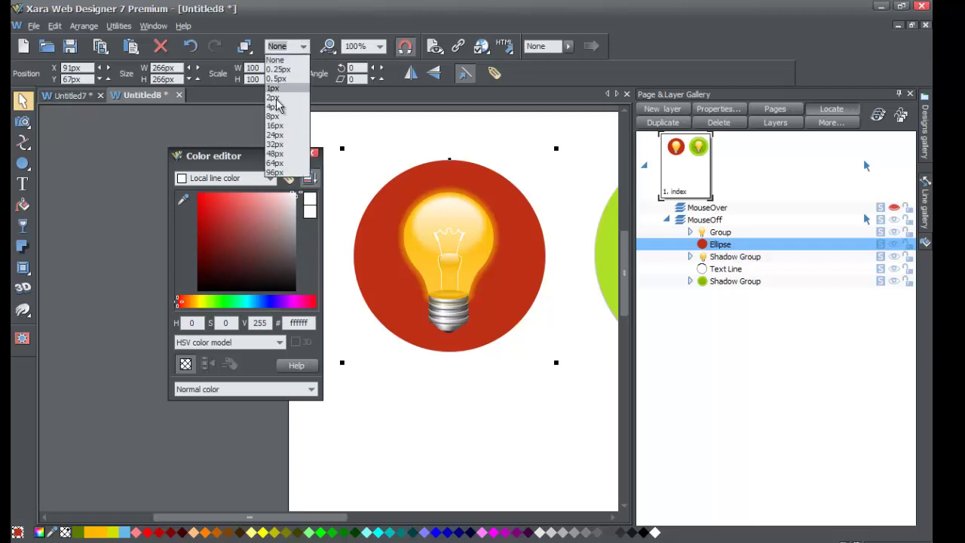
pyautogui.click(272, 115)
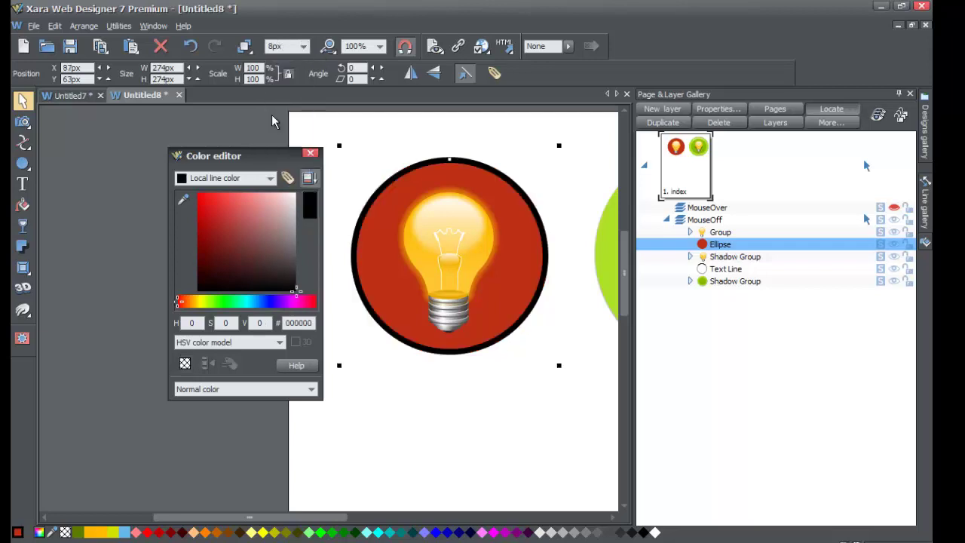
pyautogui.click(304, 47)
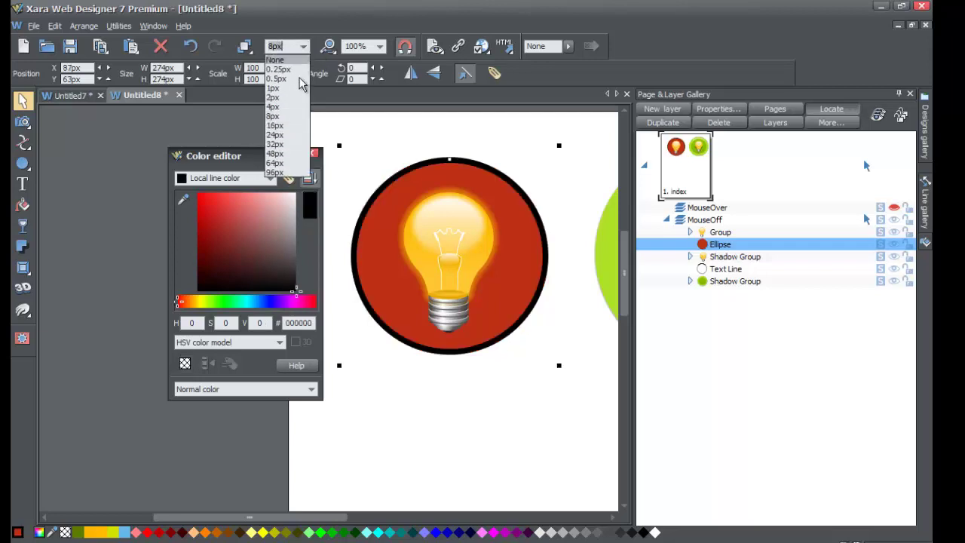
pyautogui.click(279, 135)
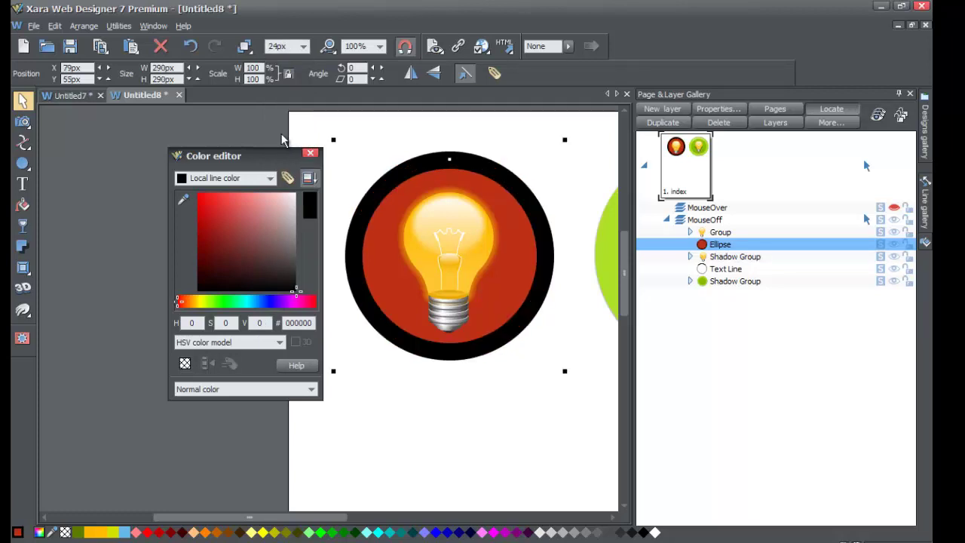
pyautogui.click(304, 46)
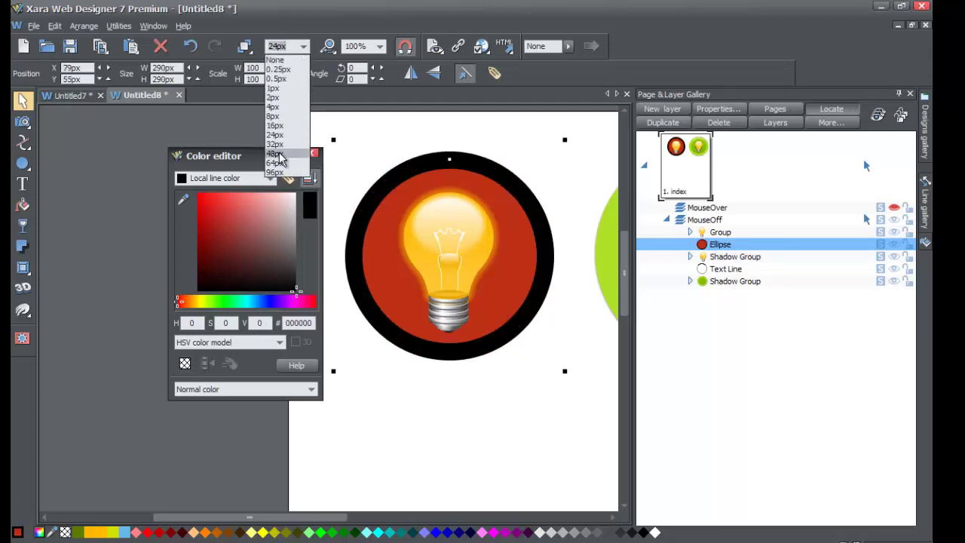
pyautogui.click(276, 144)
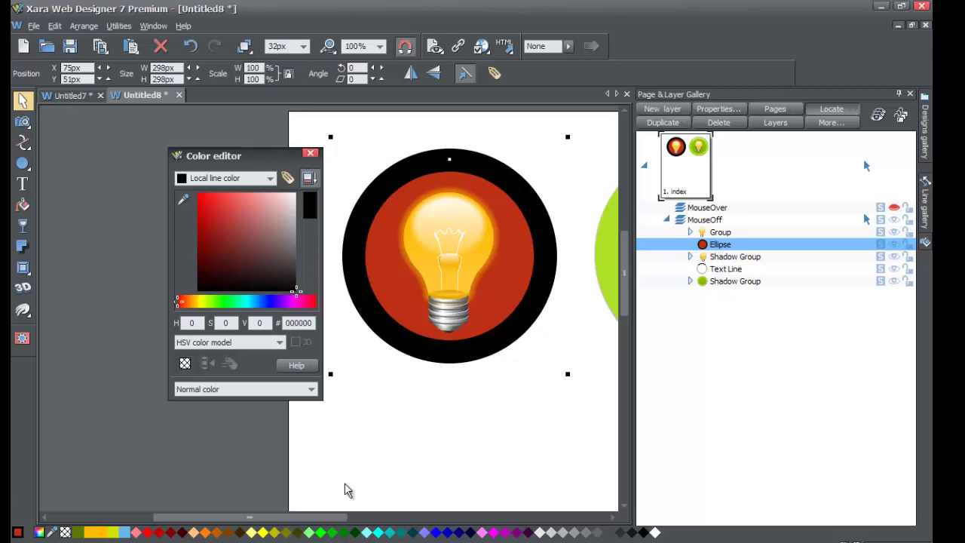
# Try a 48 px outline on the red circle and set it back to 32 px
pyautogui.moveTo(276, 519); pyautogui.dragTo(308, 521)
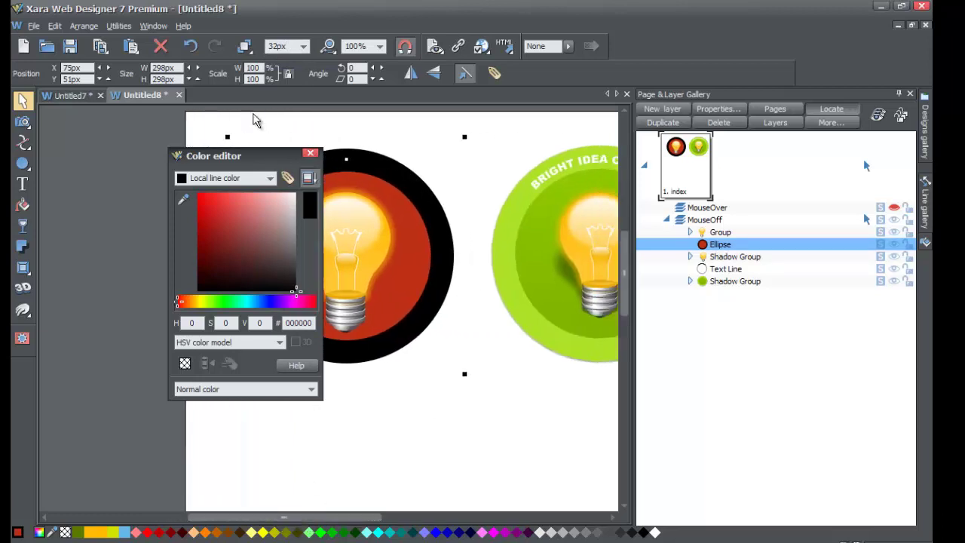
pyautogui.click(303, 47)
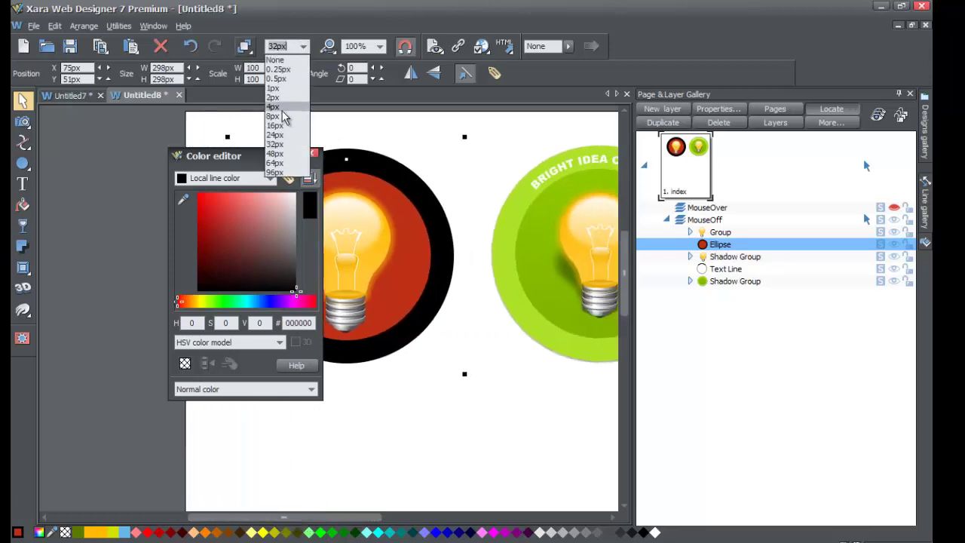
pyautogui.click(275, 153)
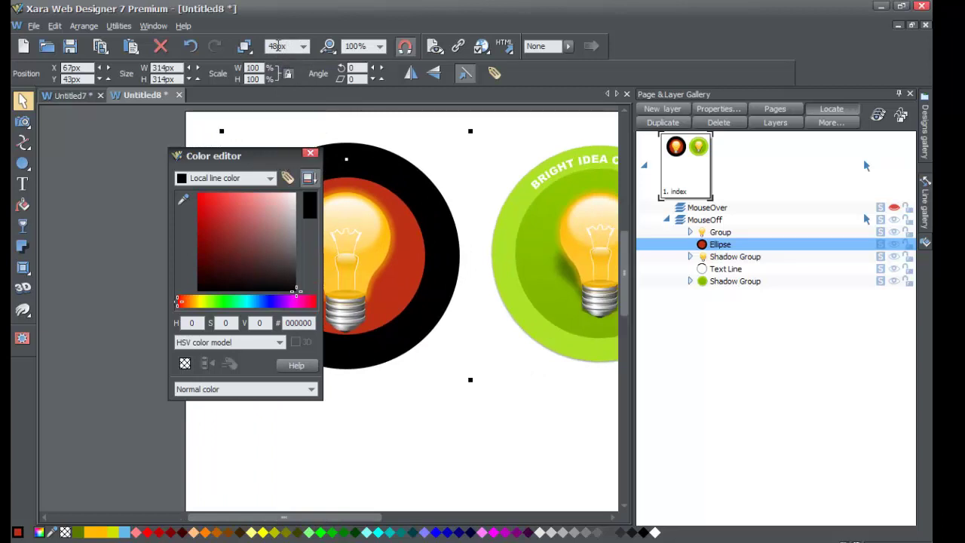
pyautogui.click(278, 46)
pyautogui.click(303, 47)
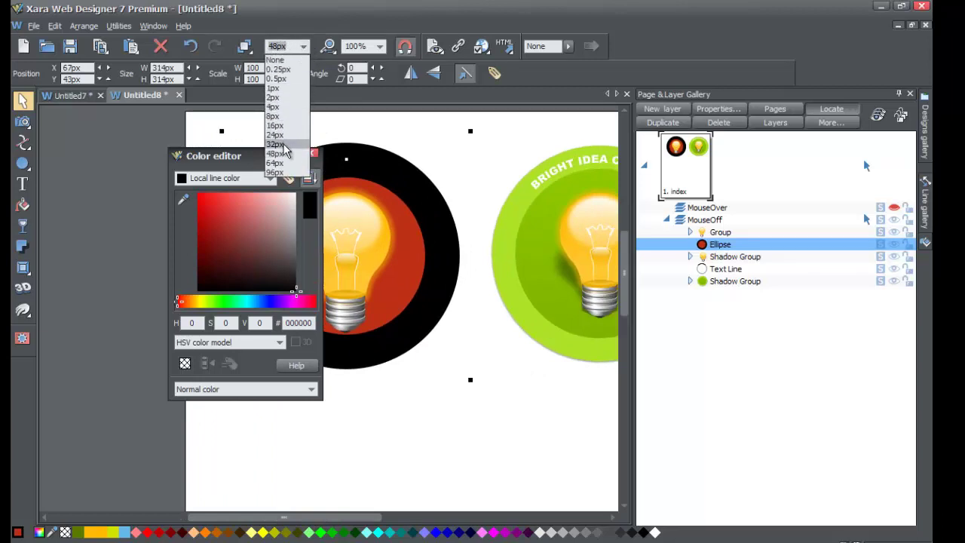
pyautogui.click(285, 144)
# Set the circle's local line color to a bright orange-red, ef3a1d
pyautogui.moveTo(249, 166); pyautogui.dragTo(176, 156)
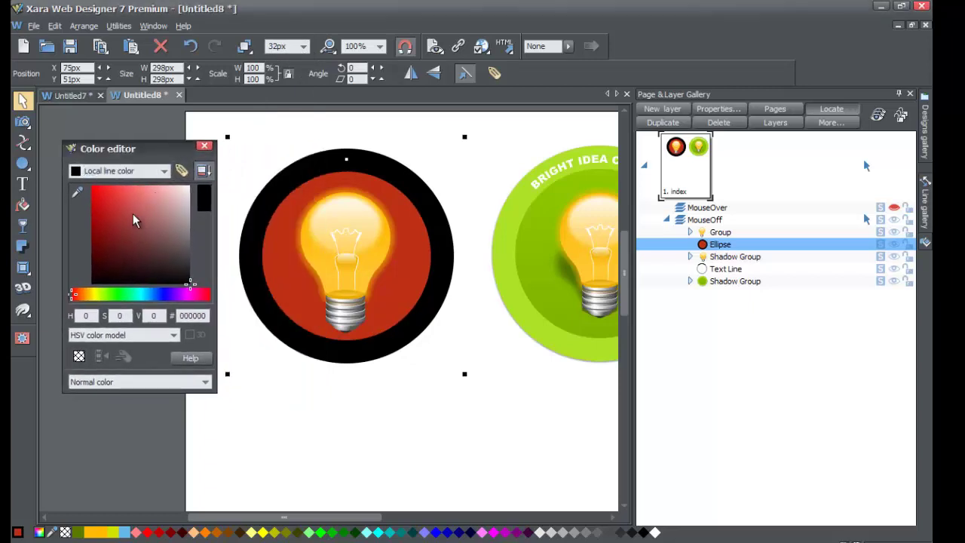
pyautogui.moveTo(133, 150); pyautogui.dragTo(141, 160)
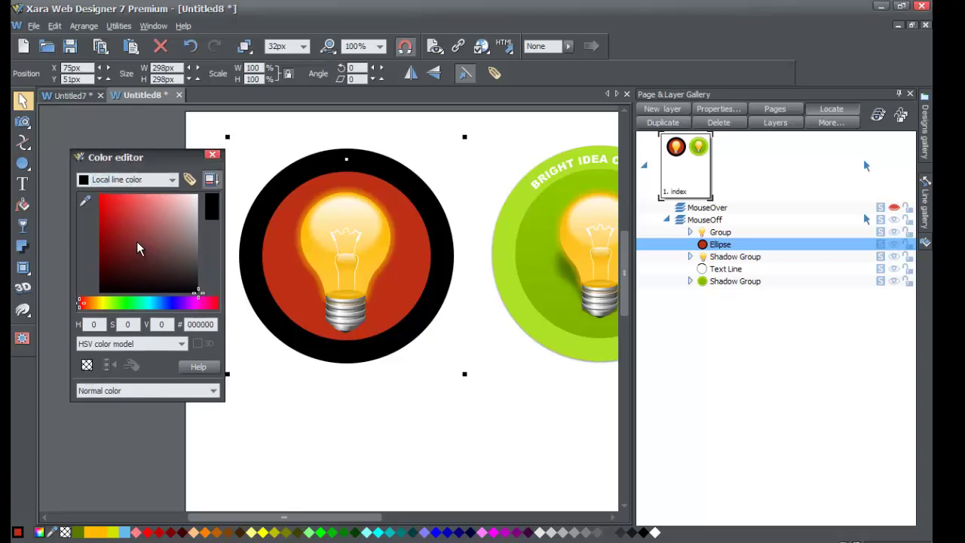
pyautogui.moveTo(138, 247)
pyautogui.mouseDown()
pyautogui.moveTo(119, 226)
pyautogui.moveTo(124, 243)
pyautogui.moveTo(108, 208)
pyautogui.mouseUp()
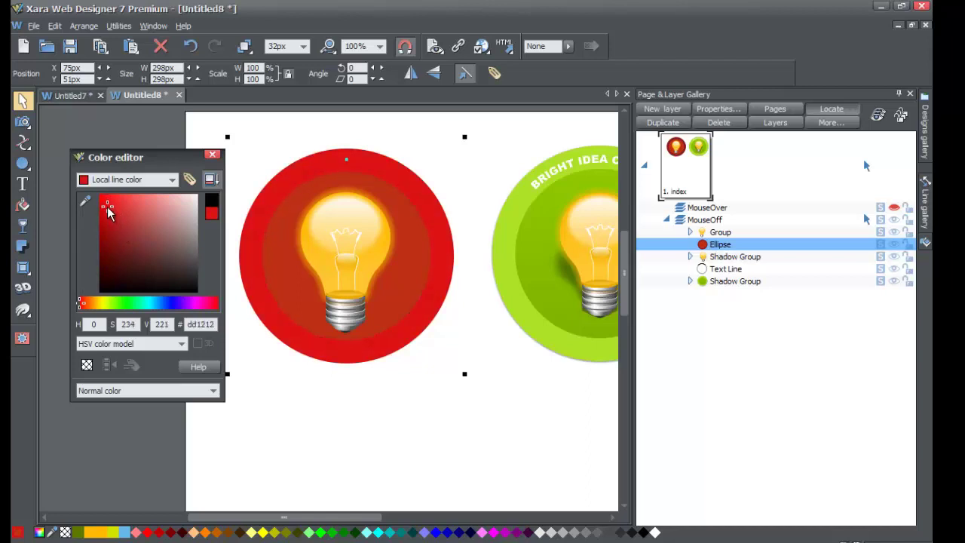
pyautogui.click(87, 305)
pyautogui.moveTo(87, 305); pyautogui.dragTo(84, 304)
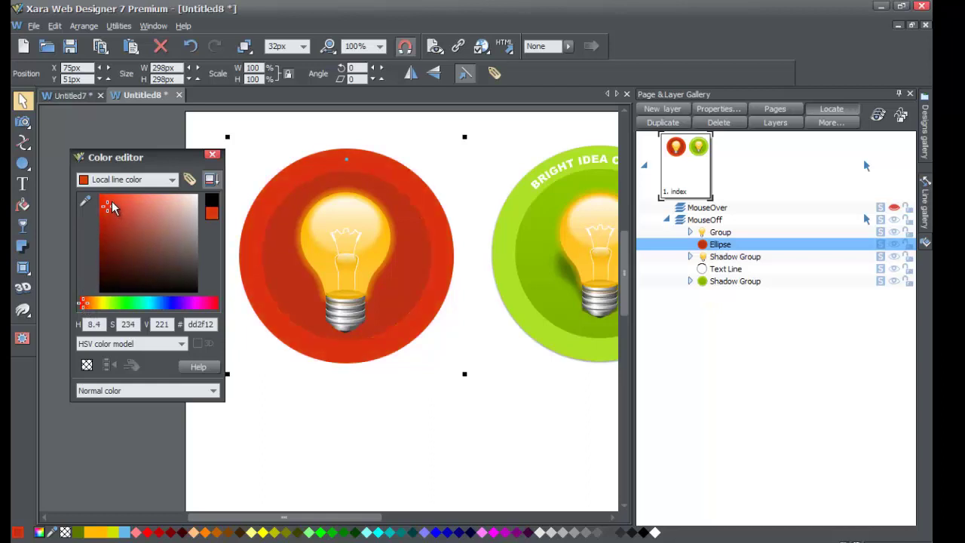
pyautogui.moveTo(110, 205); pyautogui.dragTo(112, 199)
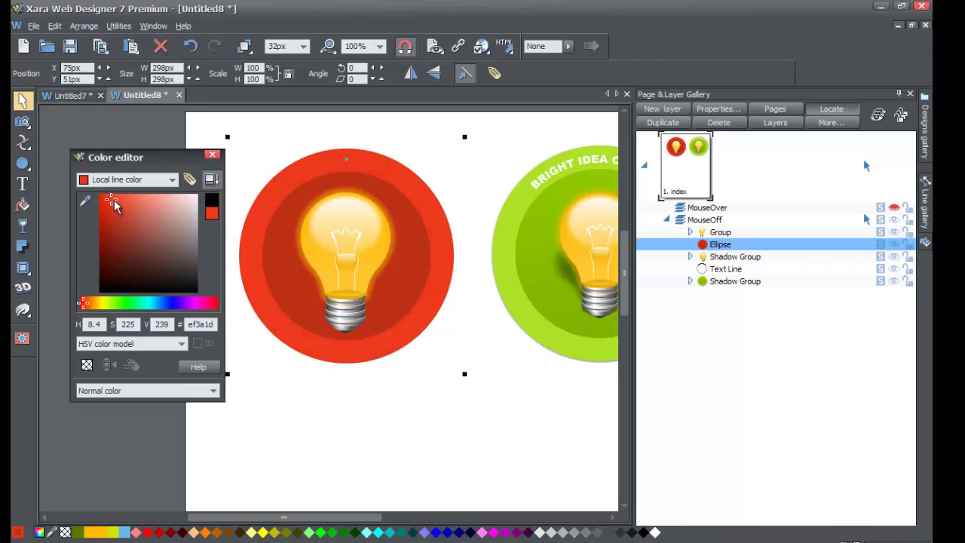
# Add a floor shadow to the light bulb on the red circle and reposition it directly behind the bulb
pyautogui.click(212, 154)
pyautogui.click(214, 244)
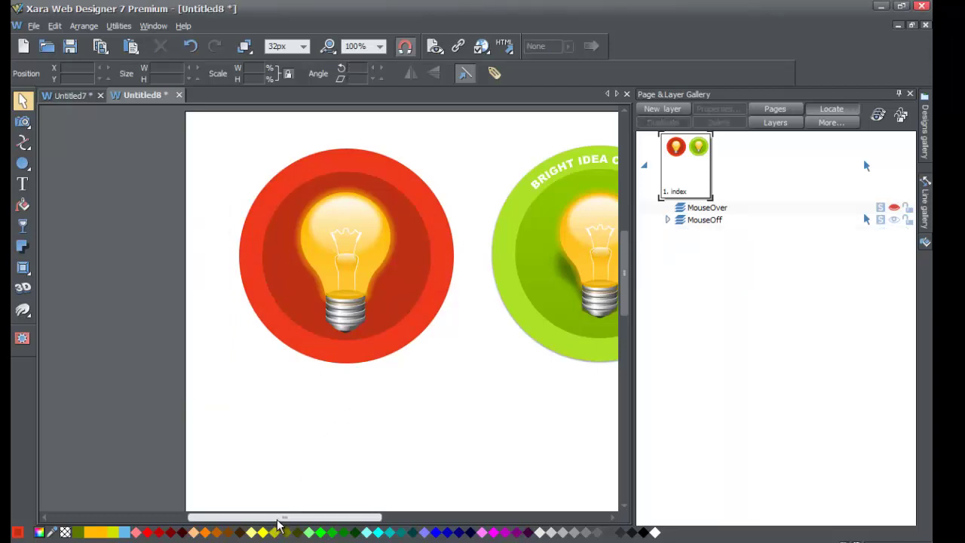
pyautogui.moveTo(281, 518); pyautogui.dragTo(301, 516)
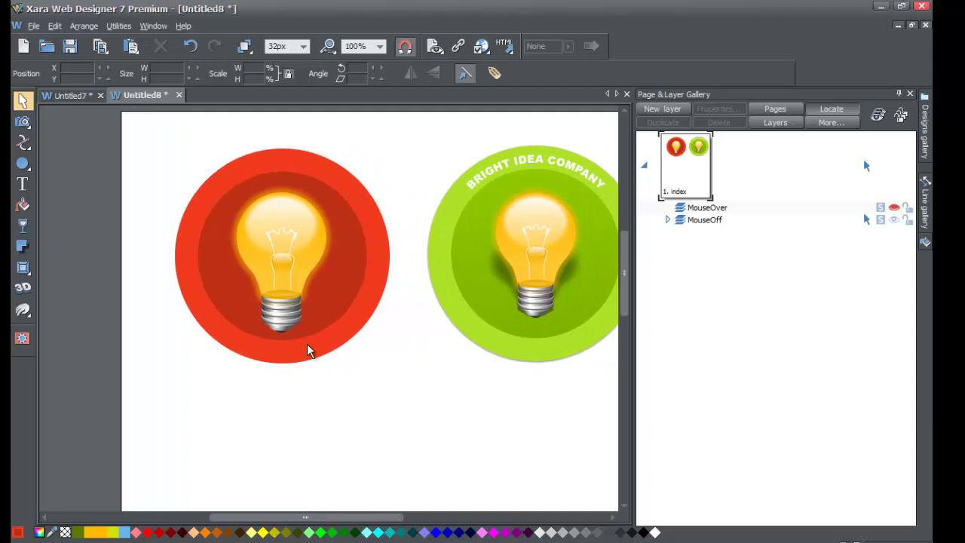
pyautogui.click(283, 230)
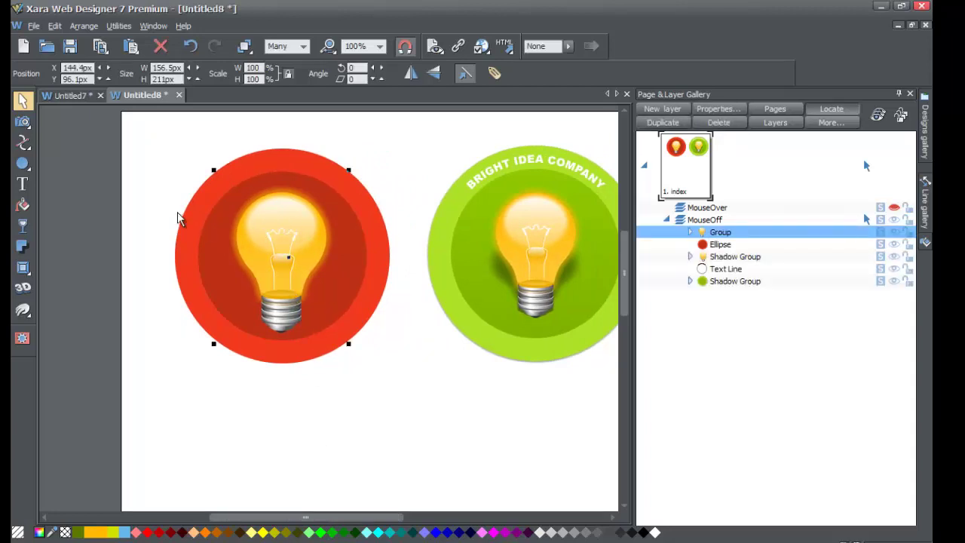
pyautogui.click(23, 247)
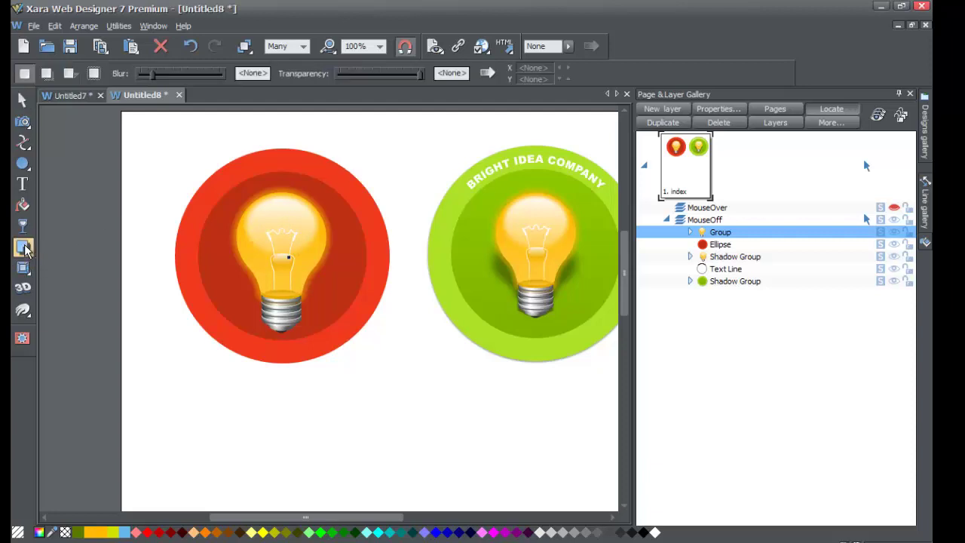
pyautogui.click(68, 75)
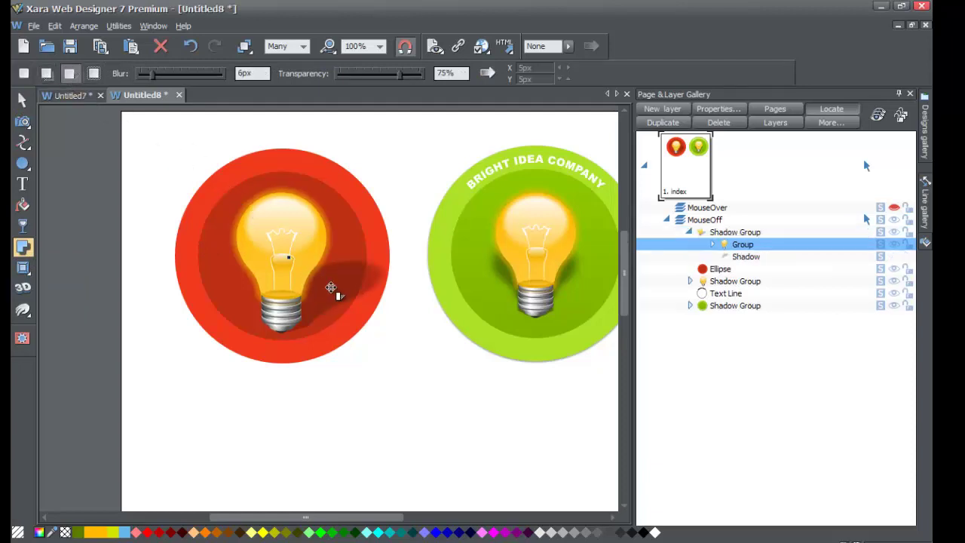
pyautogui.moveTo(331, 288); pyautogui.dragTo(284, 276)
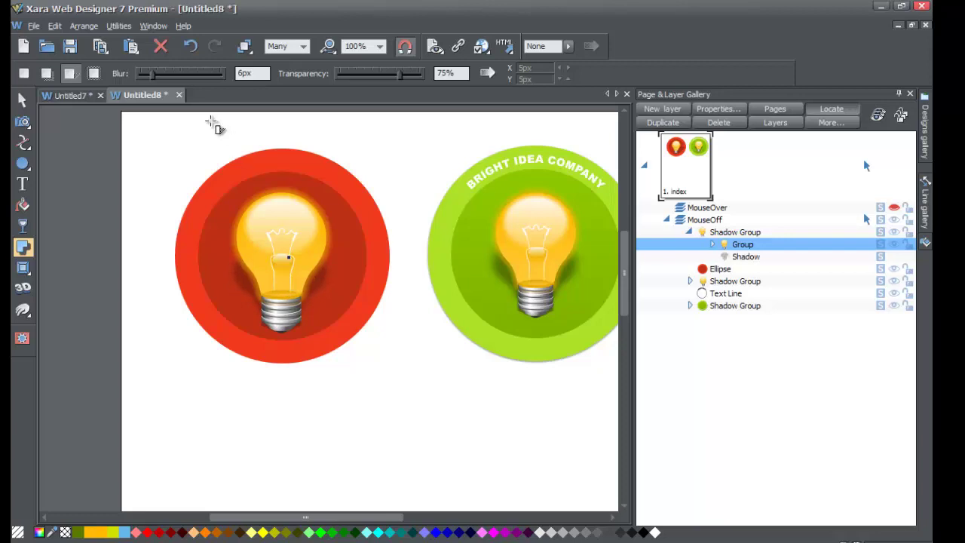
# Set the bulb shadow's blur to 22.8px and its transparency to 59%
pyautogui.moveTo(155, 73); pyautogui.dragTo(187, 73)
pyautogui.moveTo(402, 73); pyautogui.dragTo(387, 73)
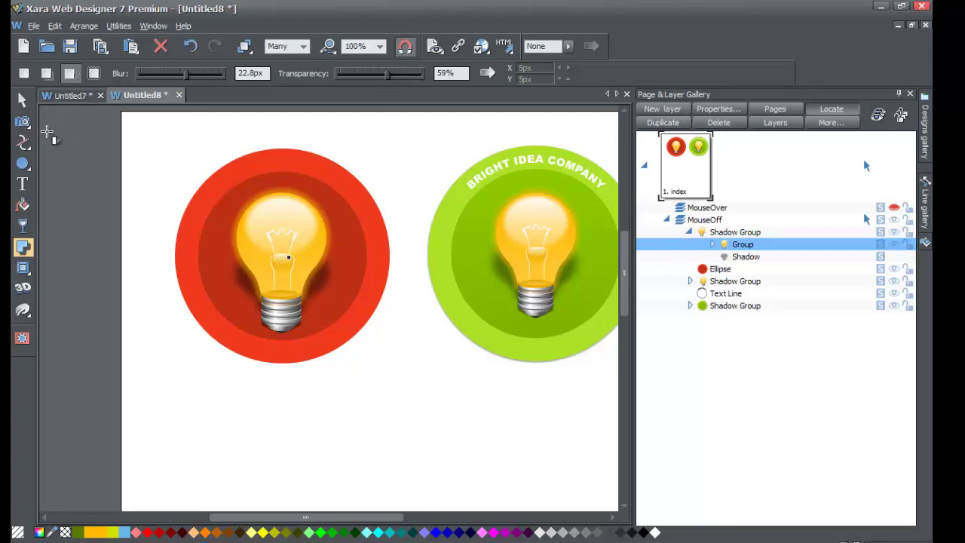
pyautogui.click(23, 104)
pyautogui.click(157, 341)
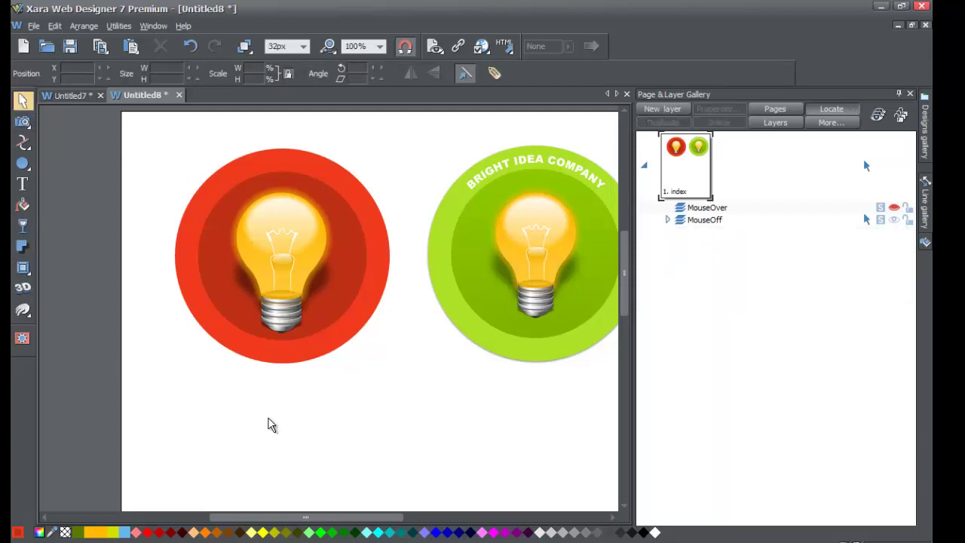
# Set the red circle's local fill color to a slightly darker red, b02f14
pyautogui.hscroll(3, 319, 517)
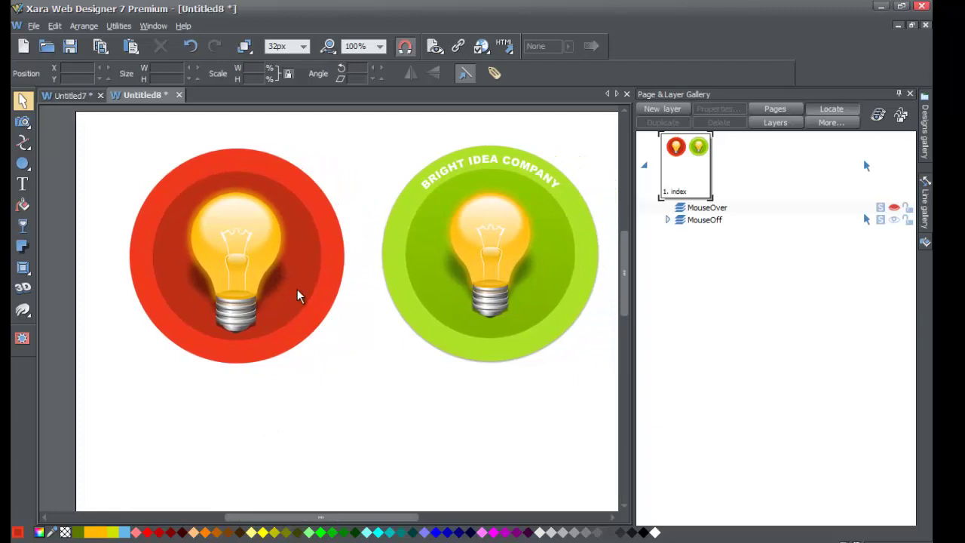
pyautogui.click(320, 248)
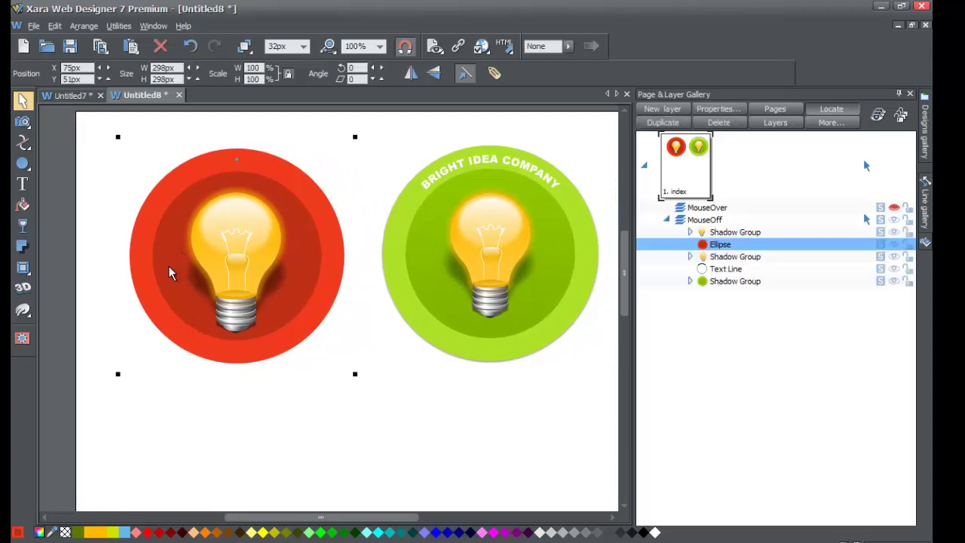
pyautogui.click(40, 533)
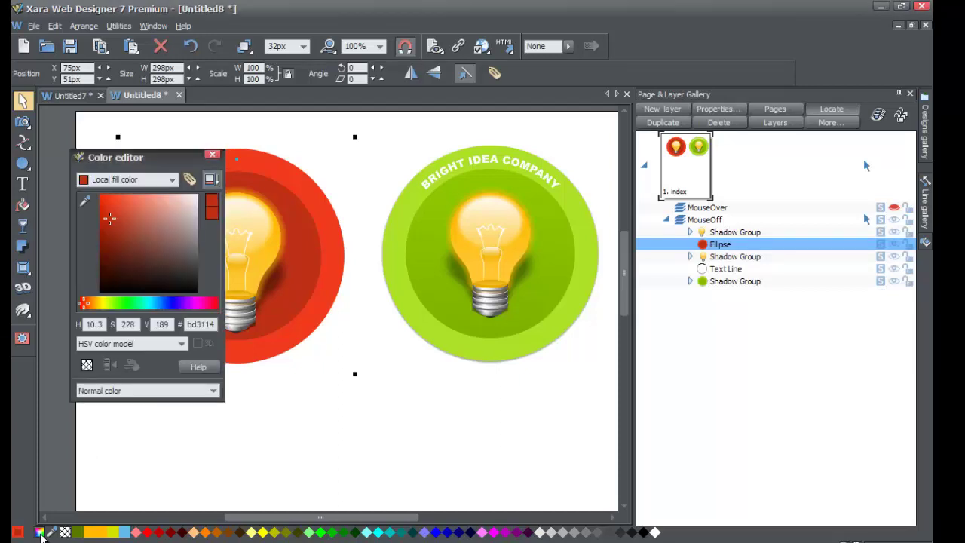
pyautogui.moveTo(141, 160); pyautogui.dragTo(445, 201)
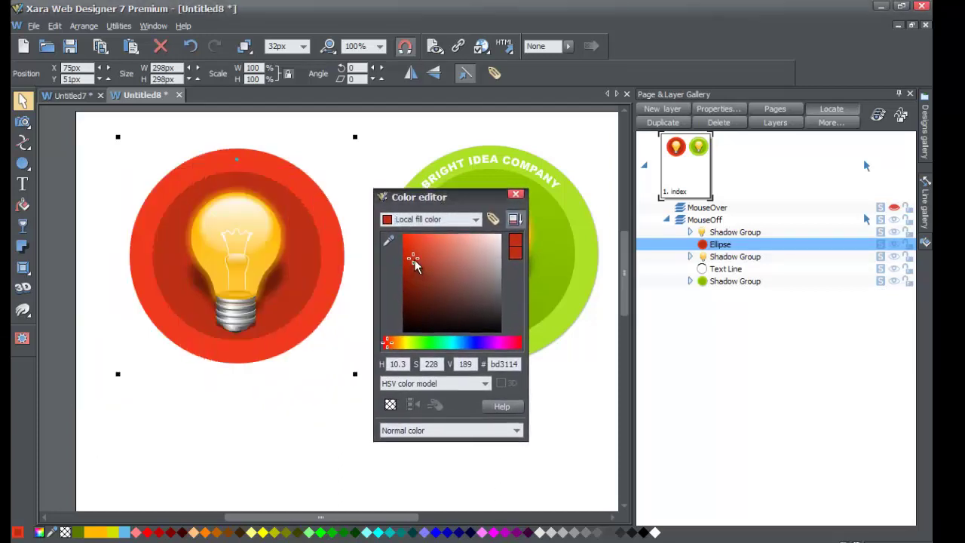
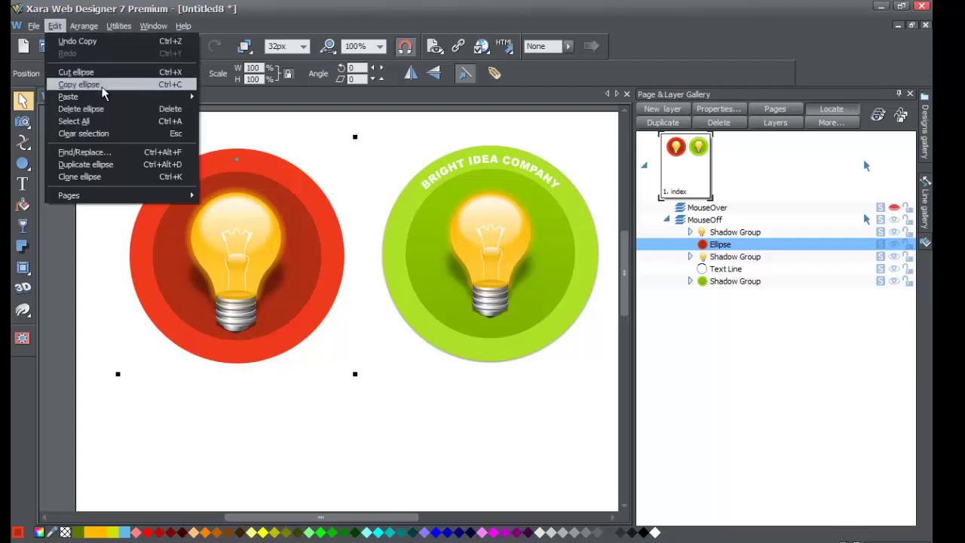
# Paste the copied red circle in place over the original, trying a move of the copy and undoing it
pyautogui.moveTo(110, 98)
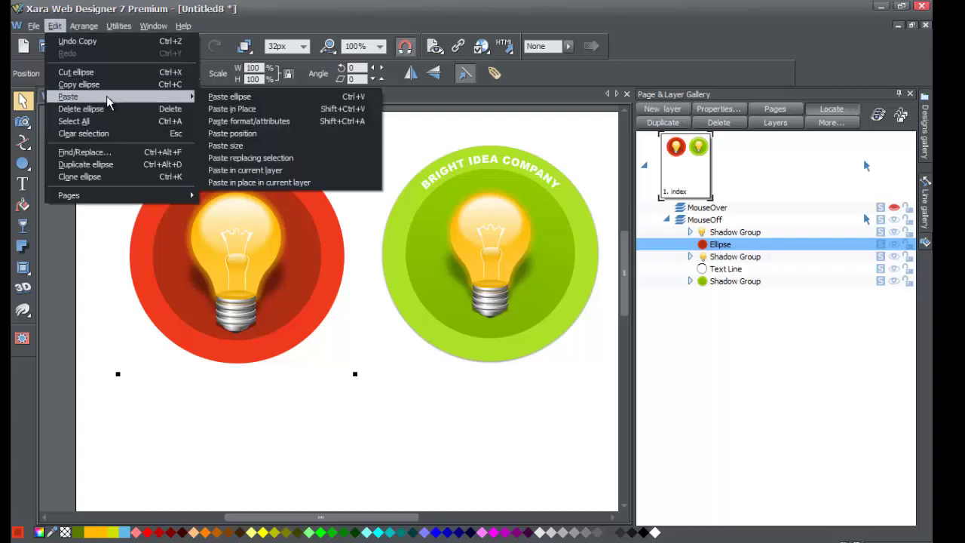
pyautogui.click(229, 110)
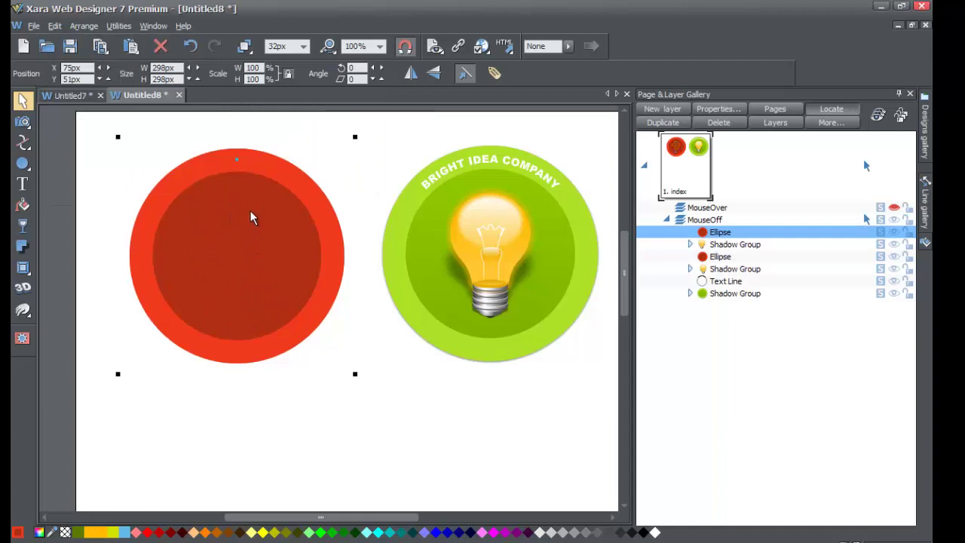
pyautogui.moveTo(231, 213); pyautogui.dragTo(290, 350)
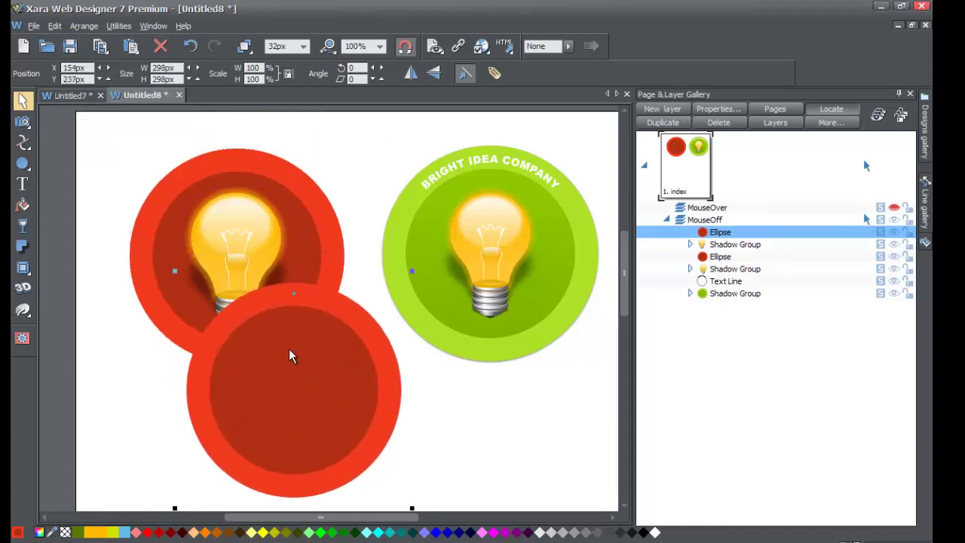
pyautogui.hotkey('ctrl', 'z')
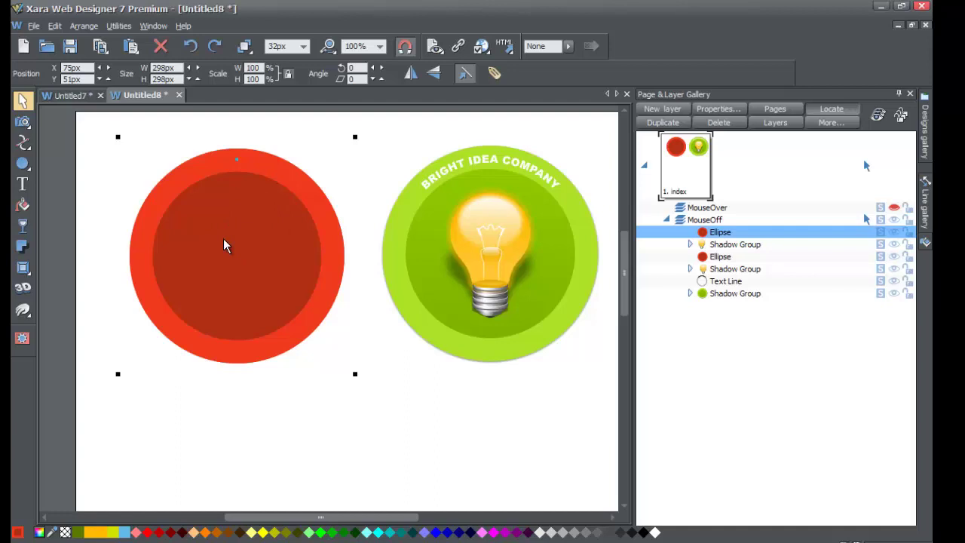
# Give the pasted circle no fill, leaving only its outline, and try moving the ring down before undoing that move
pyautogui.click(39, 532)
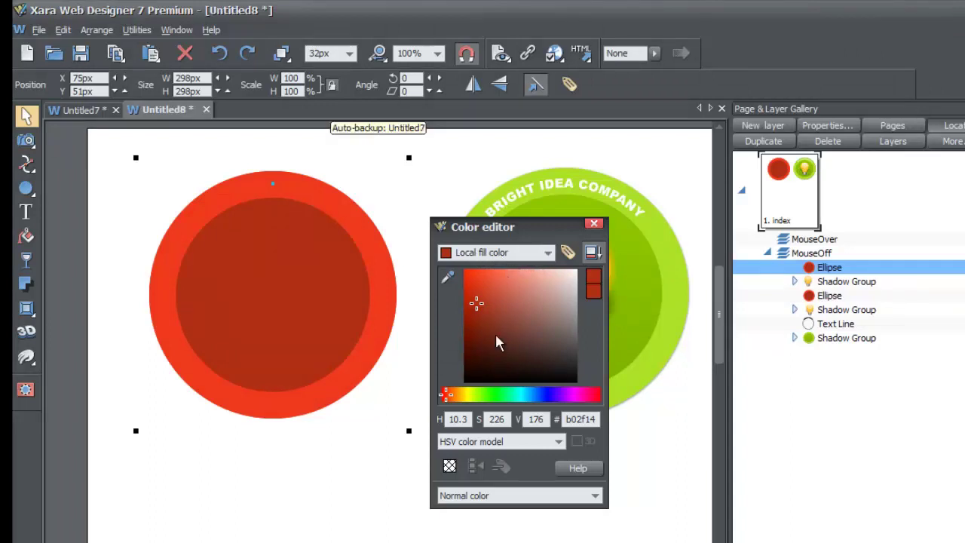
pyautogui.click(450, 467)
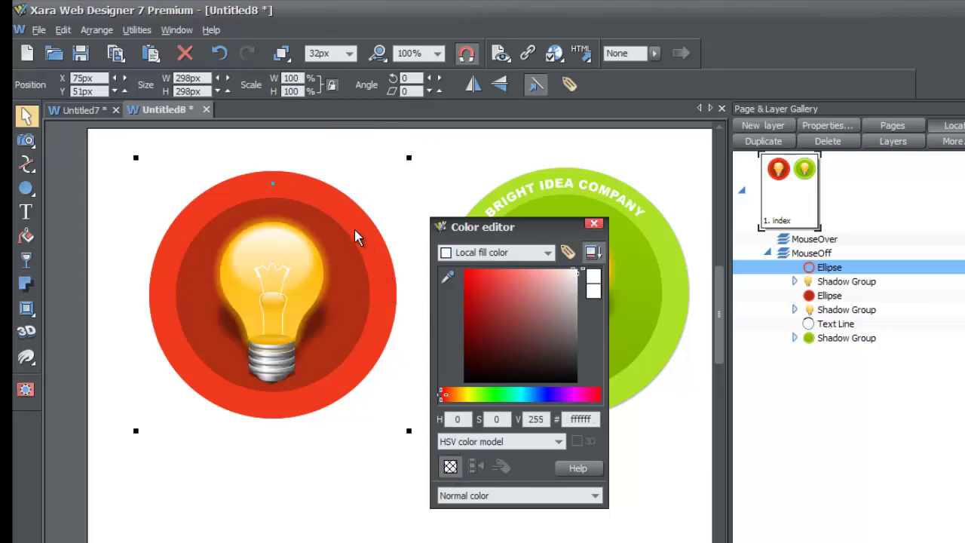
pyautogui.moveTo(358, 244); pyautogui.dragTo(368, 365)
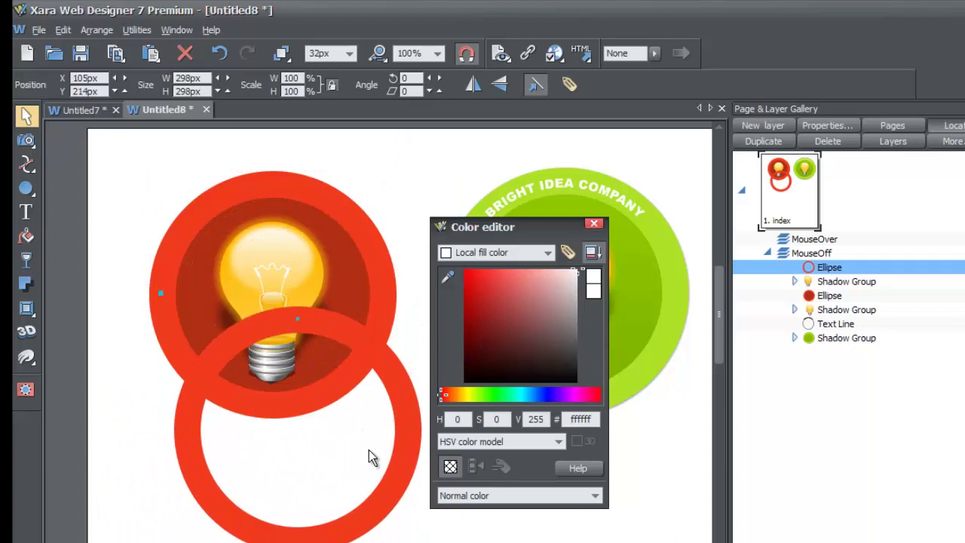
pyautogui.hotkey('ctrl', 'z')
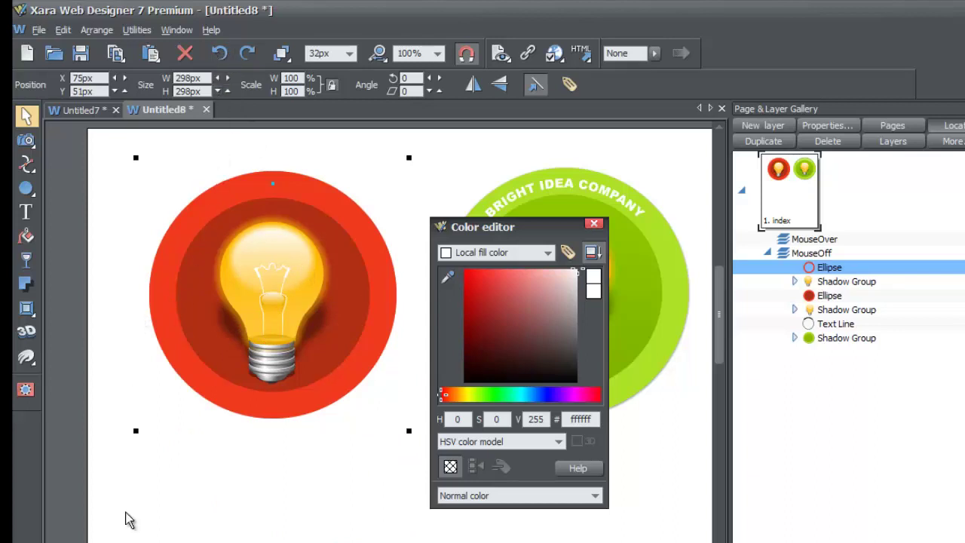
pyautogui.click(250, 516)
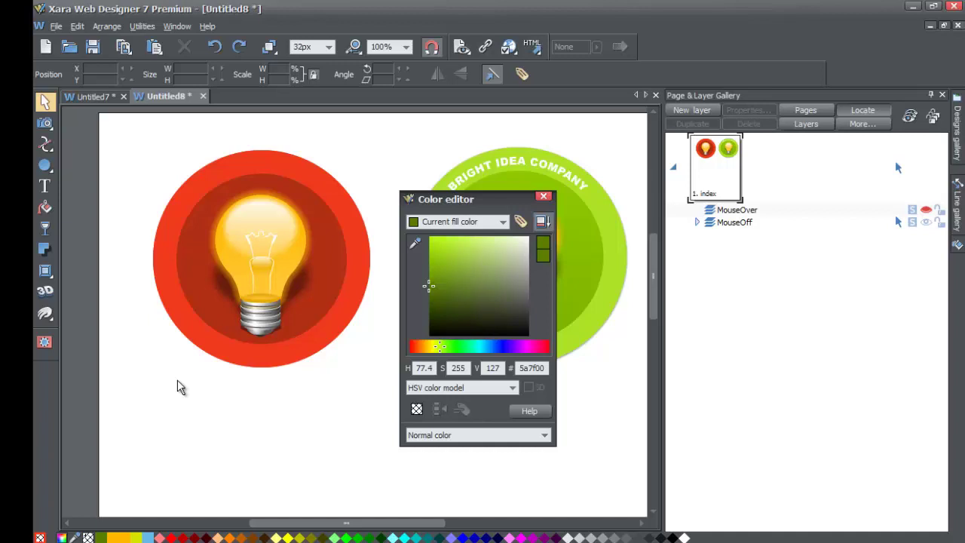
# Add a text line reading BRIGHT IDEA COMPANY in 18px Arial below the red logo
pyautogui.click(46, 188)
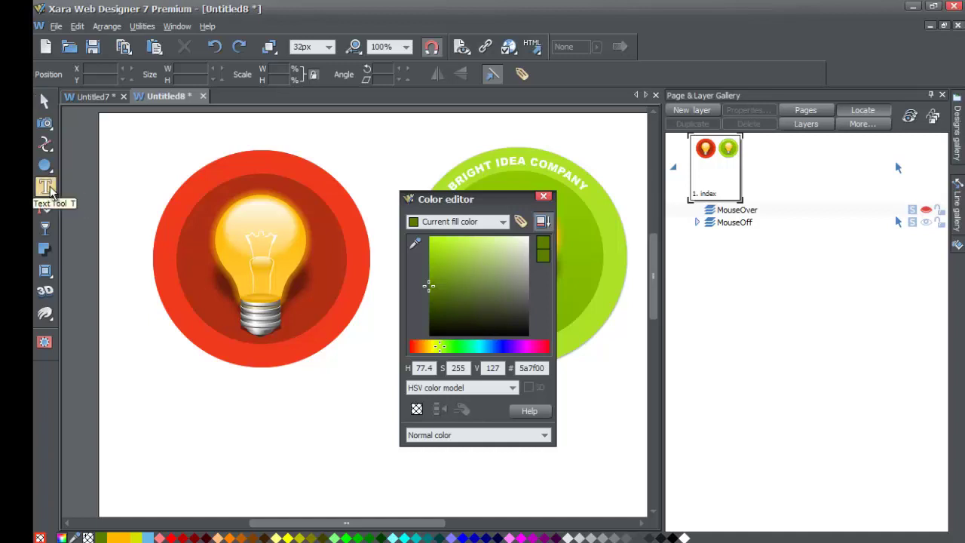
pyautogui.click(187, 422)
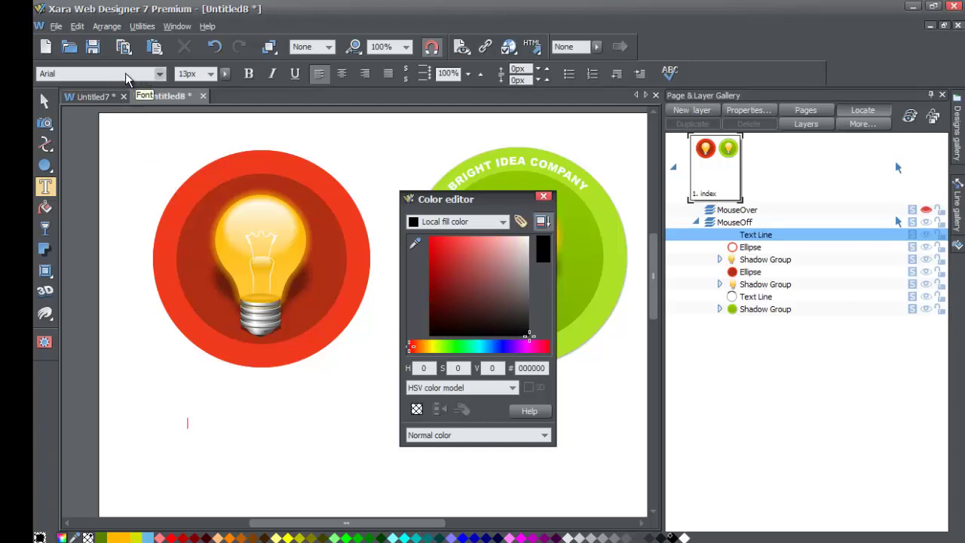
pyautogui.click(210, 74)
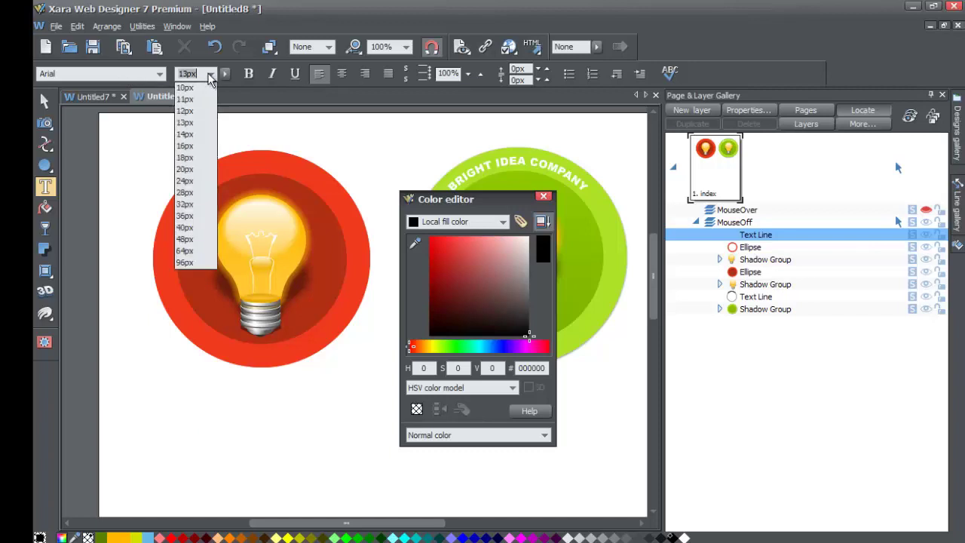
pyautogui.click(185, 158)
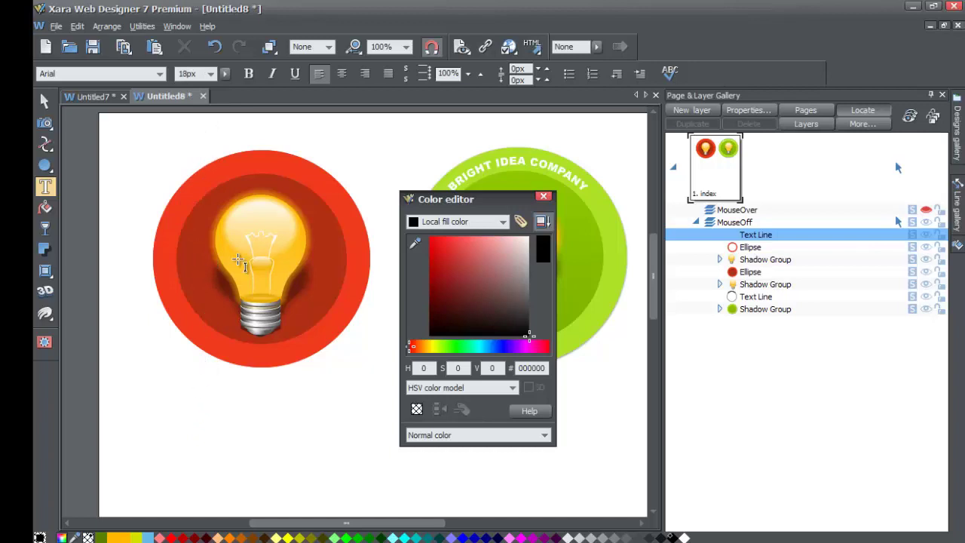
pyautogui.write('Brigh')
pyautogui.press('BackSpace')
pyautogui.press('BackSpace')
pyautogui.press('BackSpace')
pyautogui.press('BackSpace')
pyautogui.press('BackSpace')
pyautogui.write('BRIGHT ')
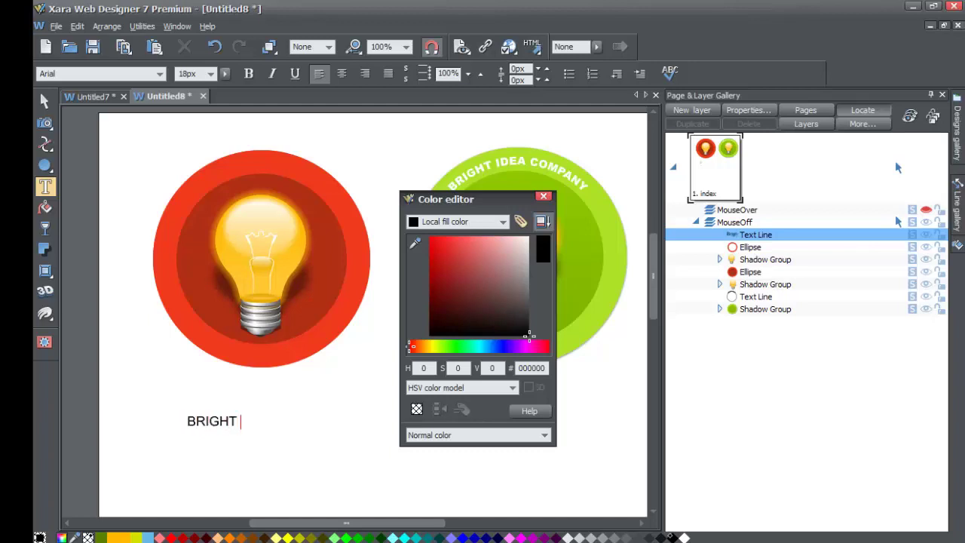
pyautogui.write('IDEA COMPANY')
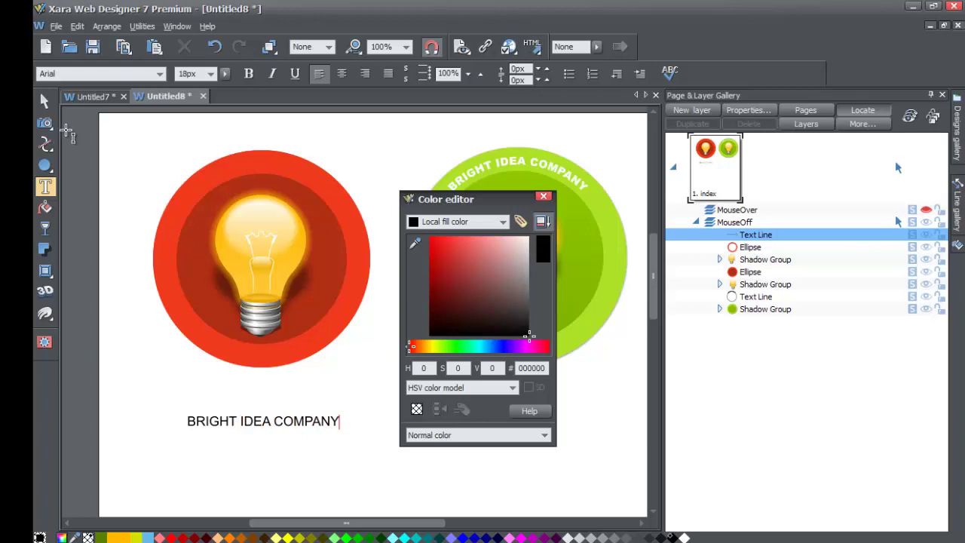
# Make the whole BRIGHT IDEA COMPANY text line below the red logo bold
pyautogui.click(46, 103)
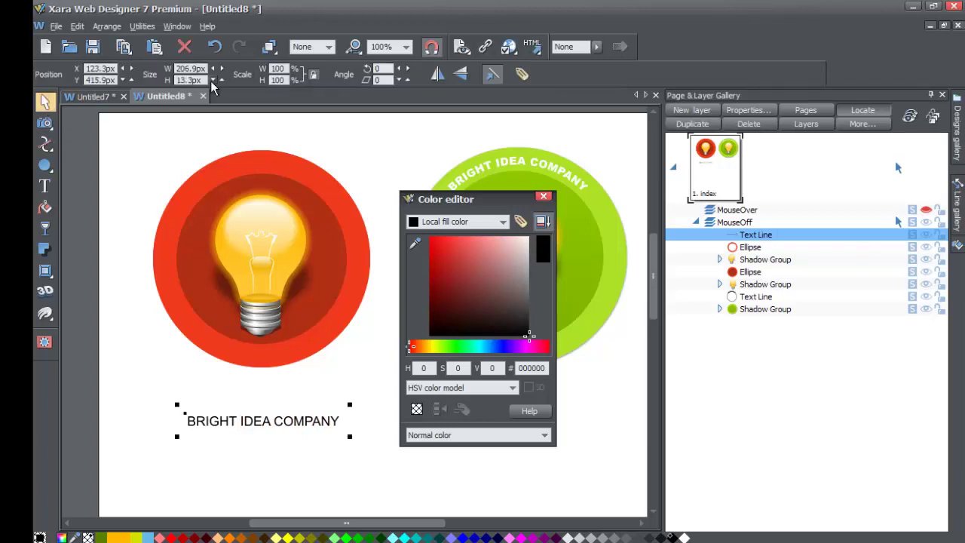
pyautogui.doubleClick(251, 425)
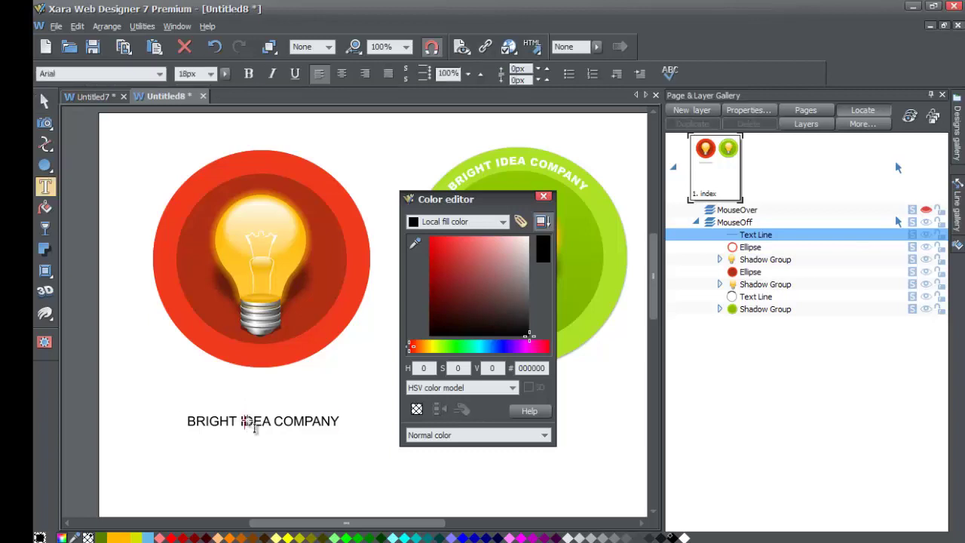
pyautogui.hotkey('ctrl', 'a')
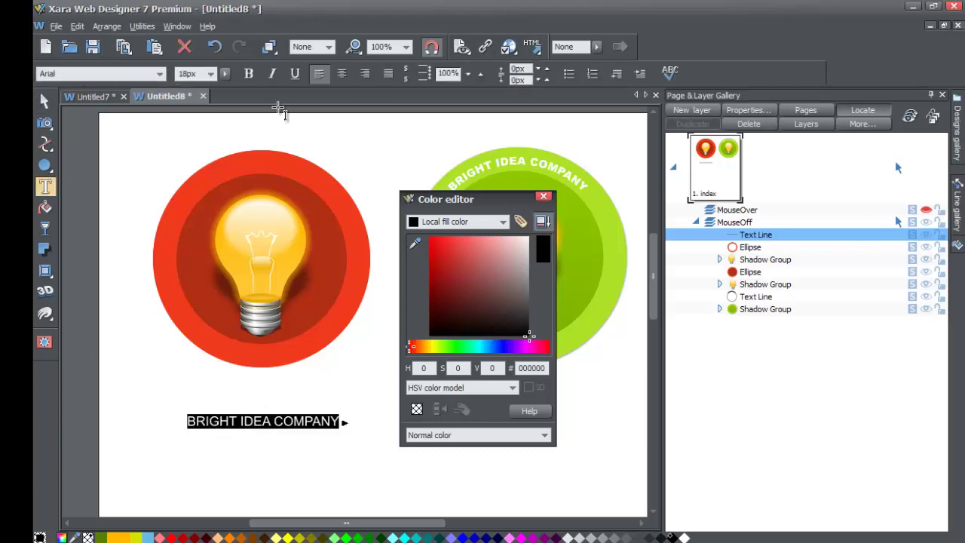
pyautogui.click(250, 77)
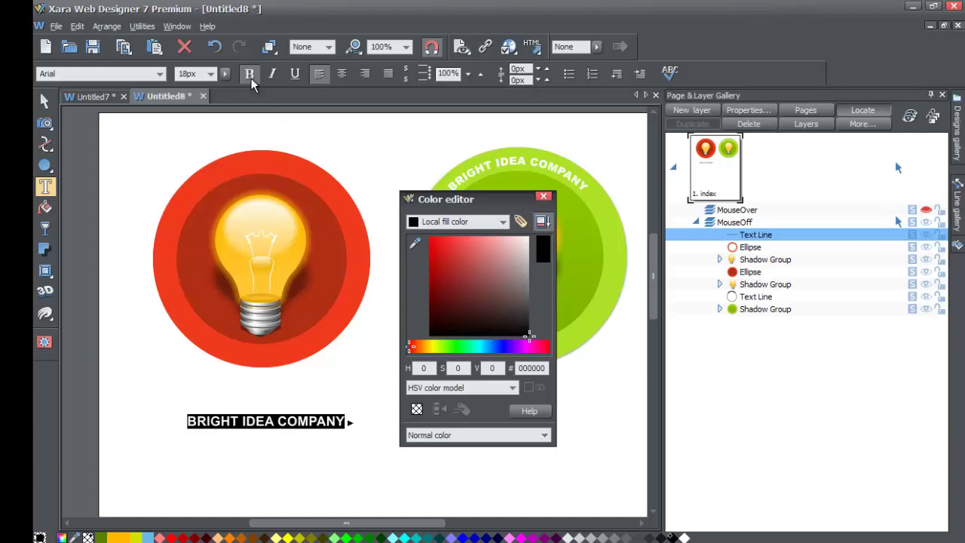
# Check the green logo's text font and set the whole BRIGHT IDEA COMPANY line below the red logo to Arial Black
pyautogui.click(476, 172)
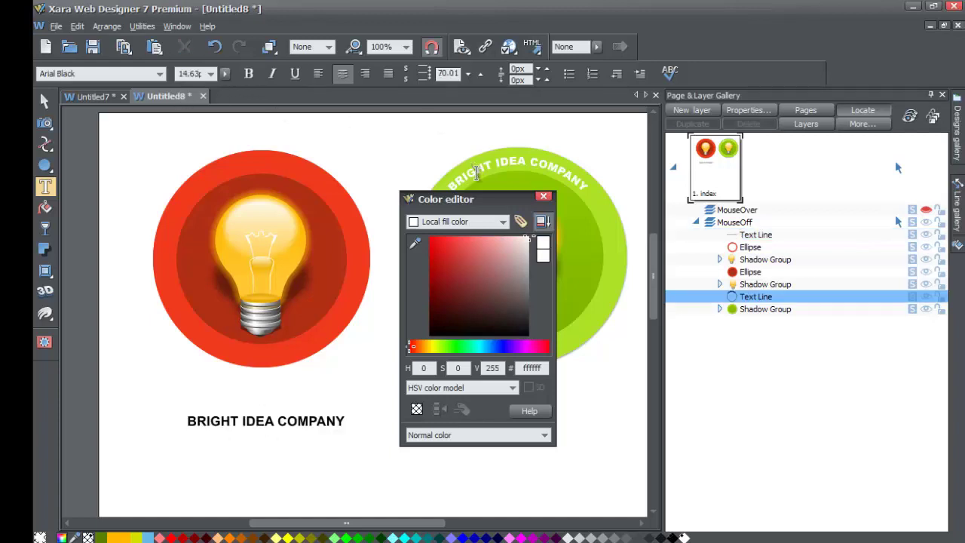
pyautogui.click(269, 420)
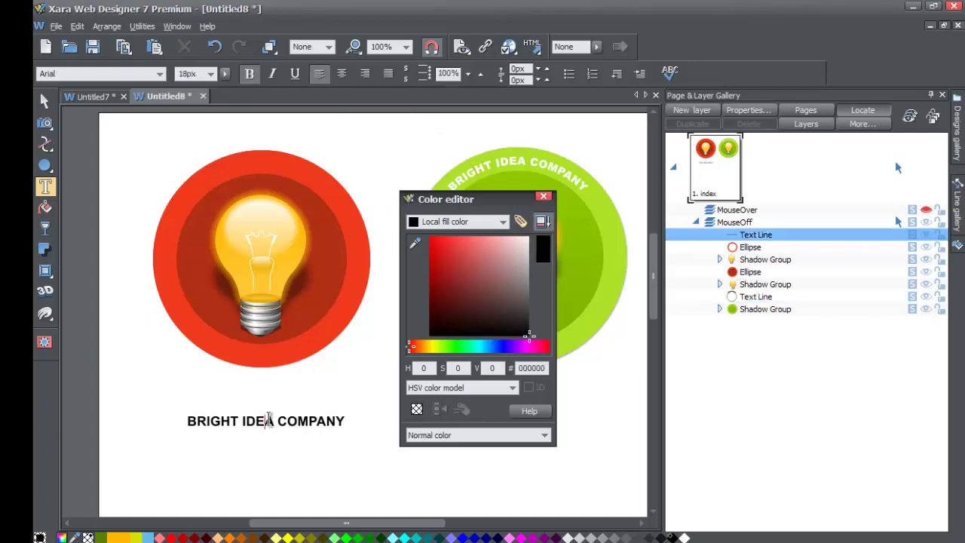
pyautogui.tripleClick(268, 420)
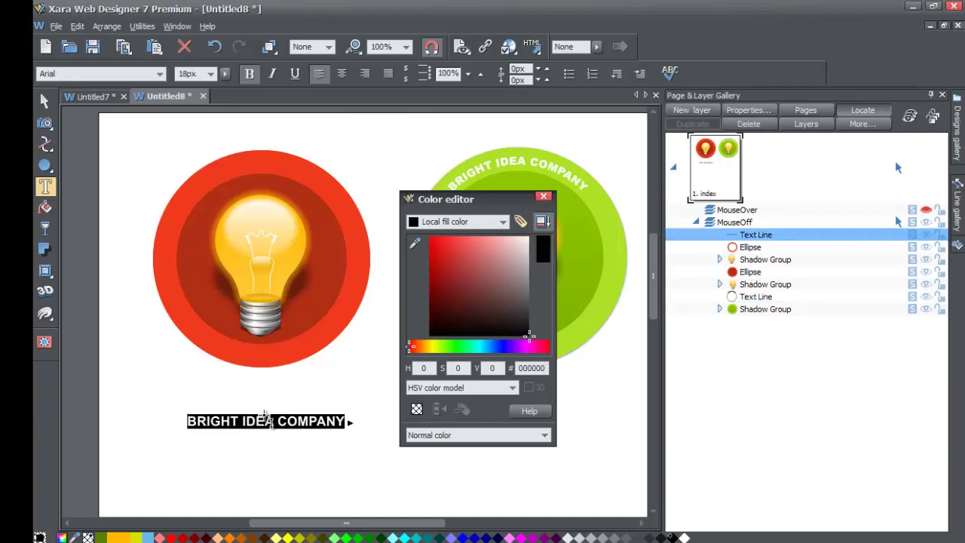
pyautogui.click(153, 74)
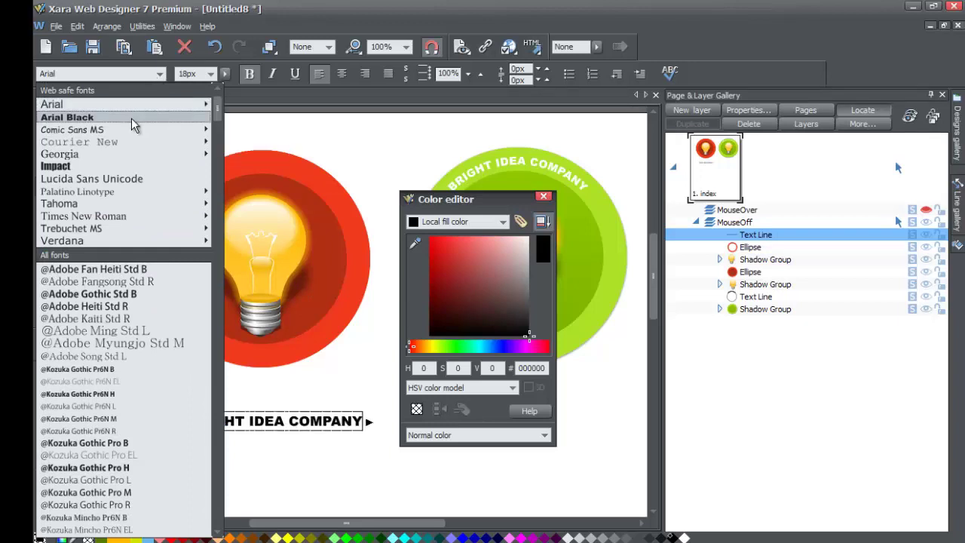
pyautogui.click(131, 117)
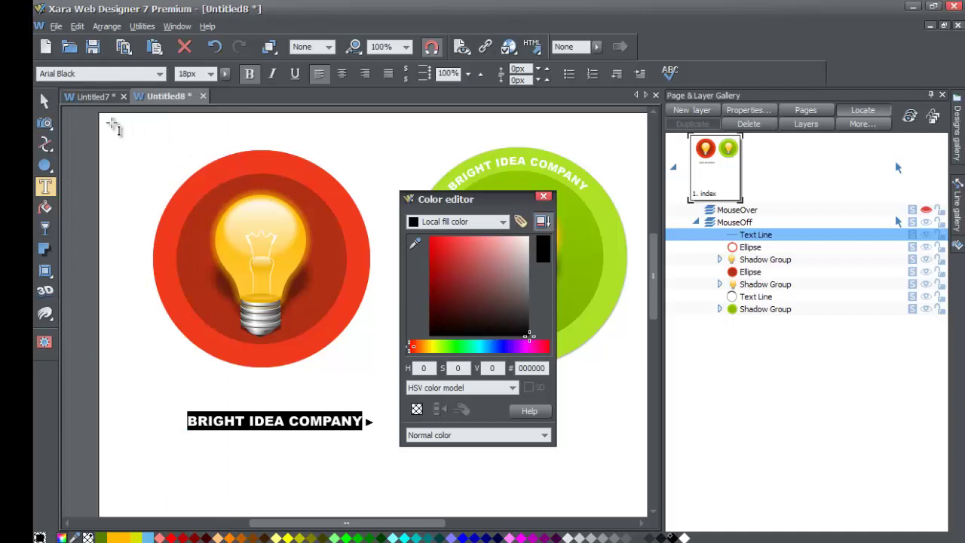
# Move the BRIGHT IDEA COMPANY line closer beneath the red circle, to about X 114 px, Y 399 px
pyautogui.click(46, 103)
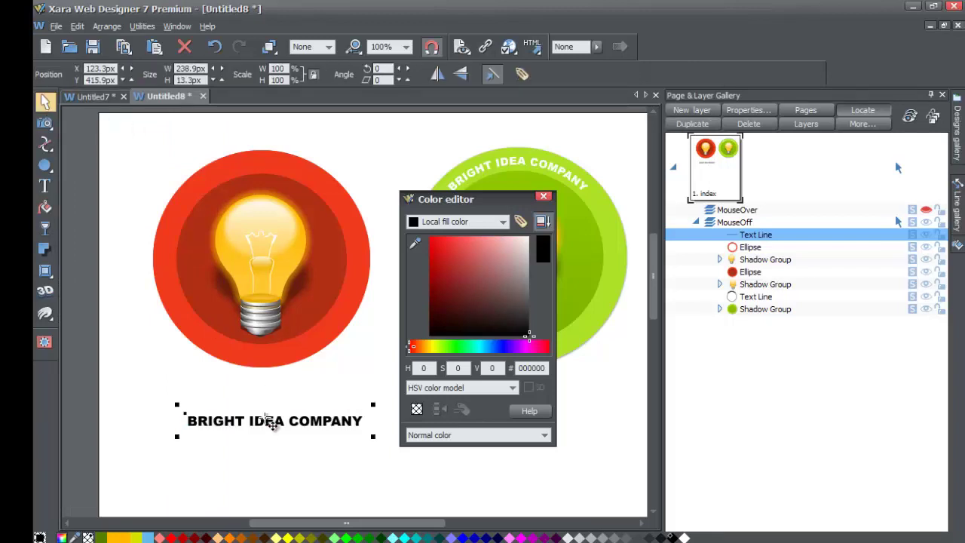
pyautogui.moveTo(269, 428); pyautogui.dragTo(262, 414)
pyautogui.press('t')
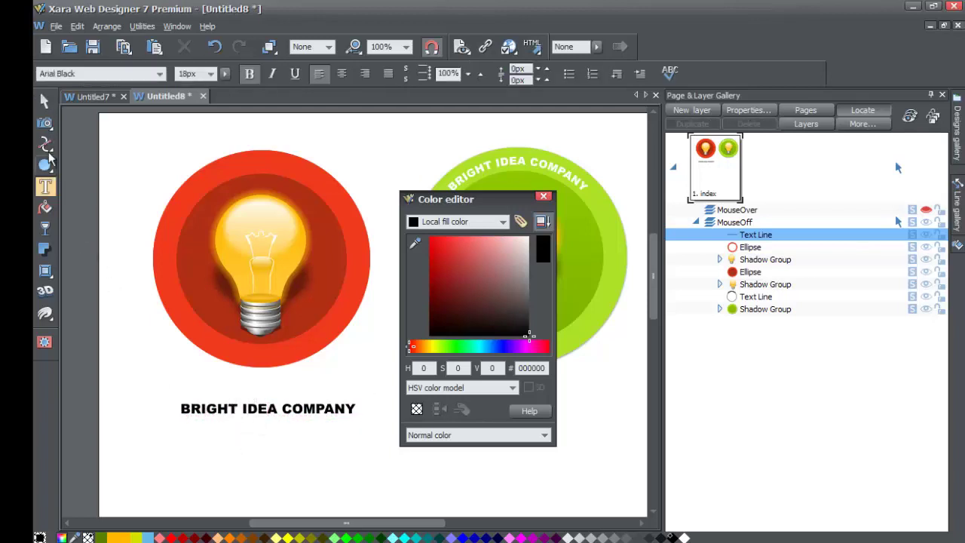
pyautogui.click(45, 101)
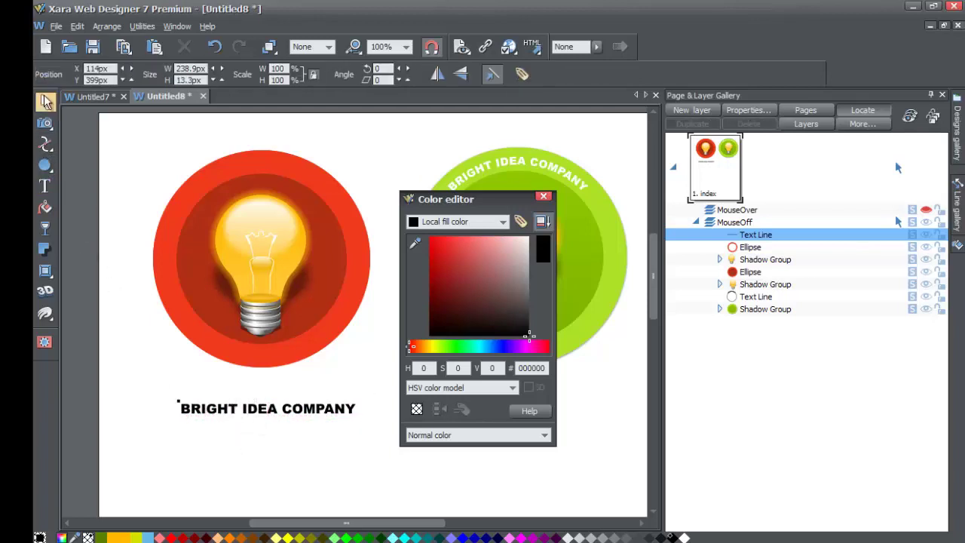
# Try moving the red outline ring, undo that move, and fit the BRIGHT IDEA COMPANY line to the ring's curve
pyautogui.click(191, 186)
pyautogui.moveTo(191, 185); pyautogui.dragTo(171, 234)
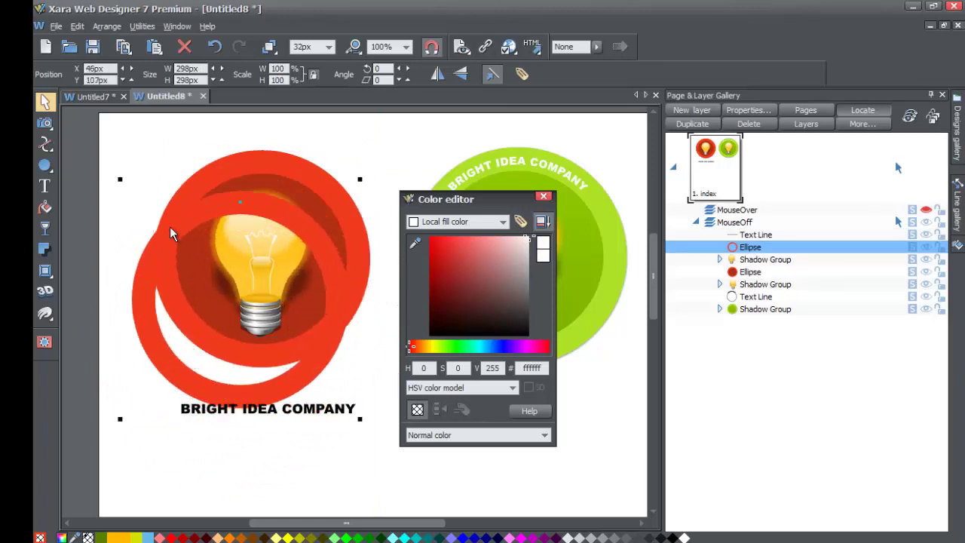
pyautogui.hotkey('ctrl', 'z')
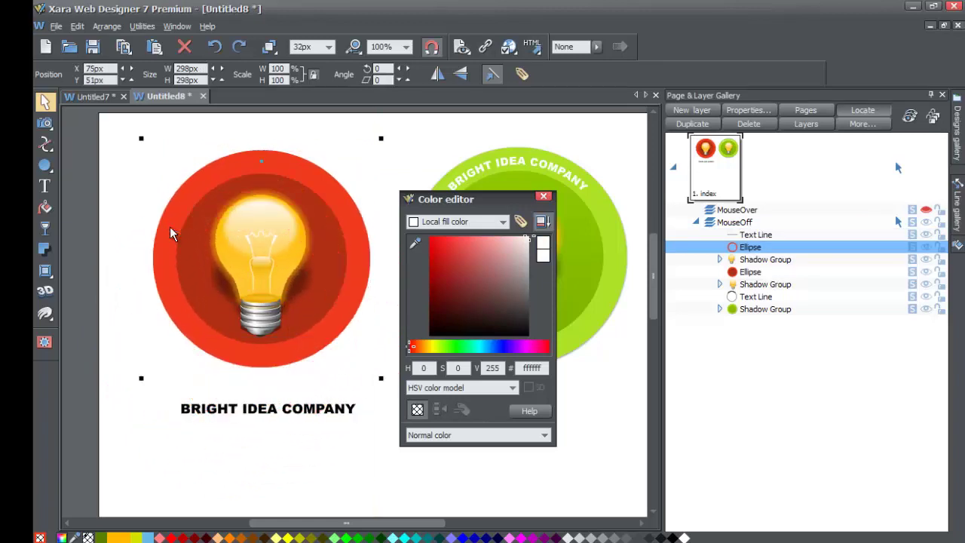
pyautogui.keyDown('shift'); pyautogui.click(224, 417); pyautogui.keyUp('shift')
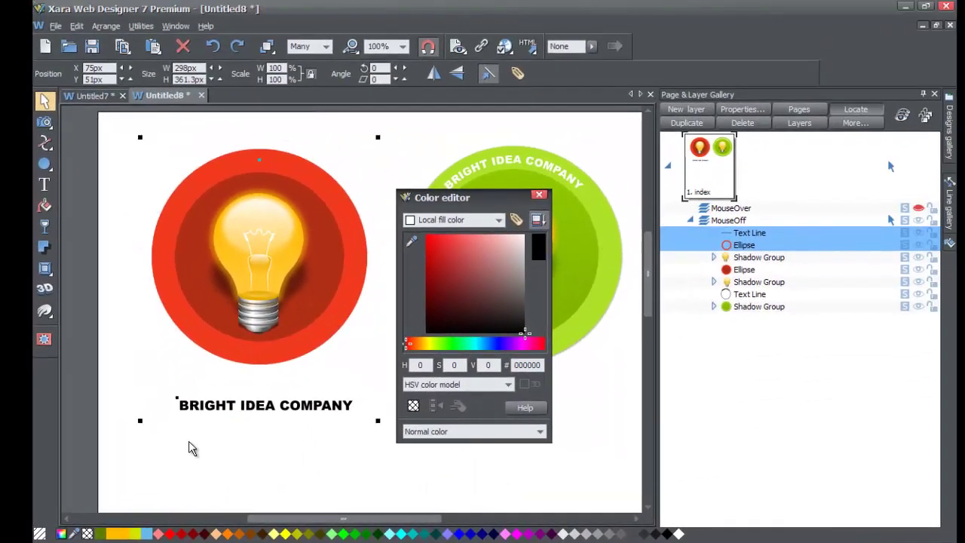
pyautogui.click(106, 25)
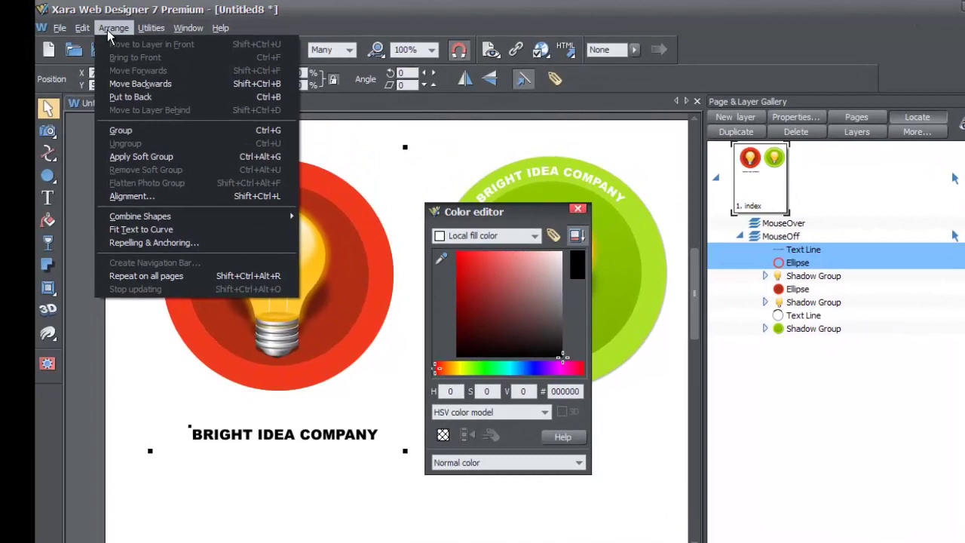
pyautogui.click(163, 230)
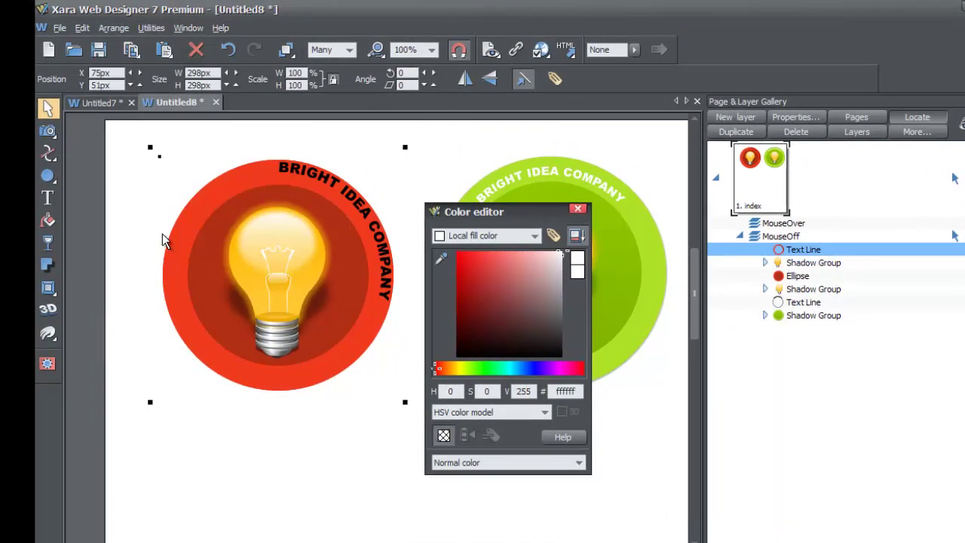
# Color the whole curved BRIGHT IDEA COMPANY text on the red logo white and close the color editor
pyautogui.doubleClick(312, 171)
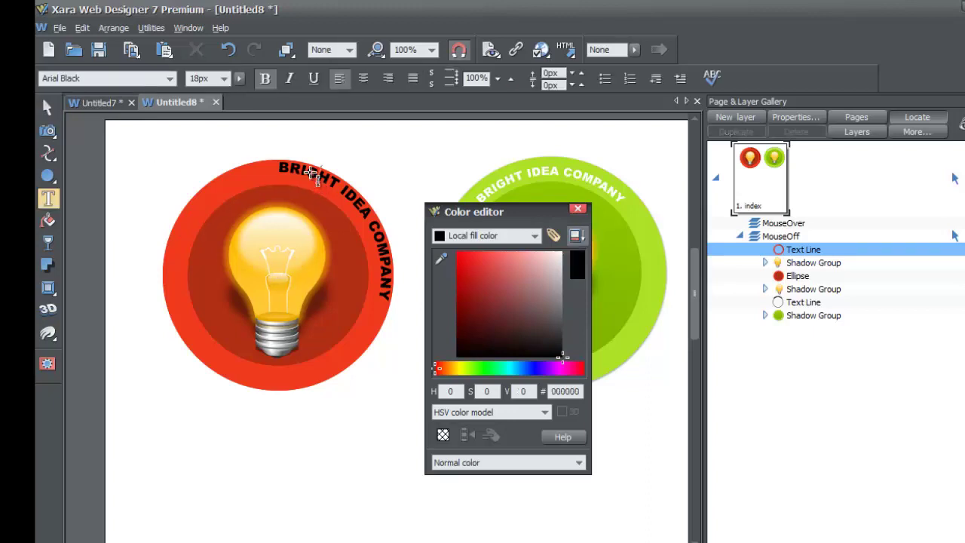
pyautogui.hotkey('ctrl', 'a')
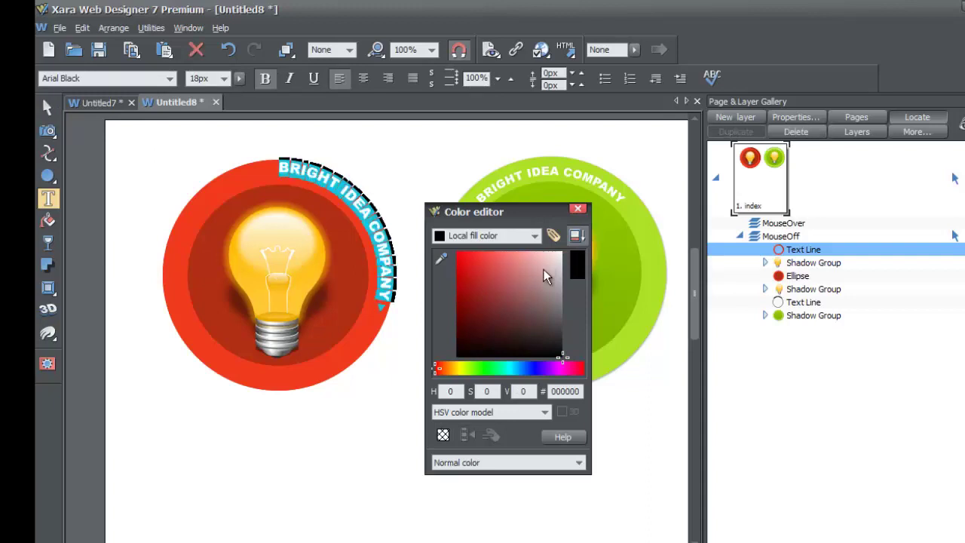
pyautogui.click(567, 258)
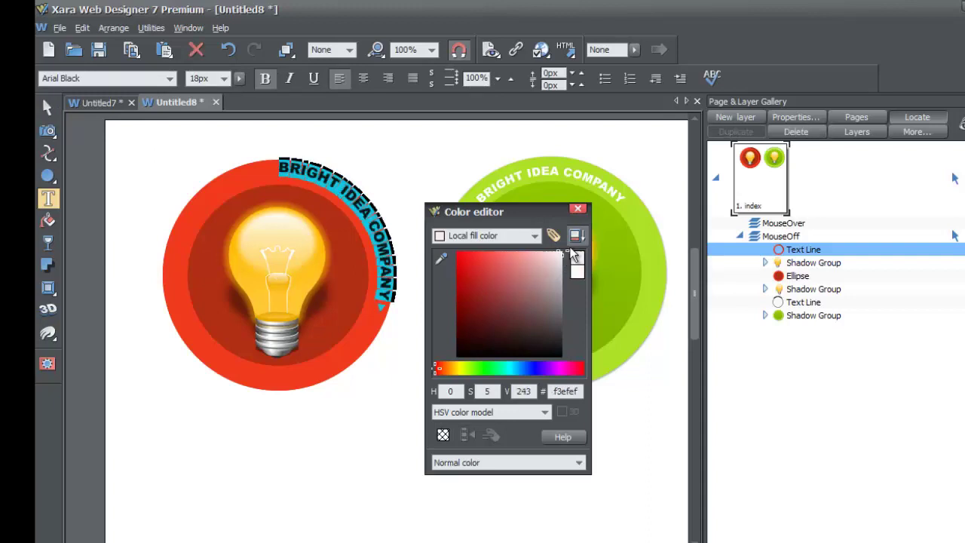
pyautogui.click(577, 208)
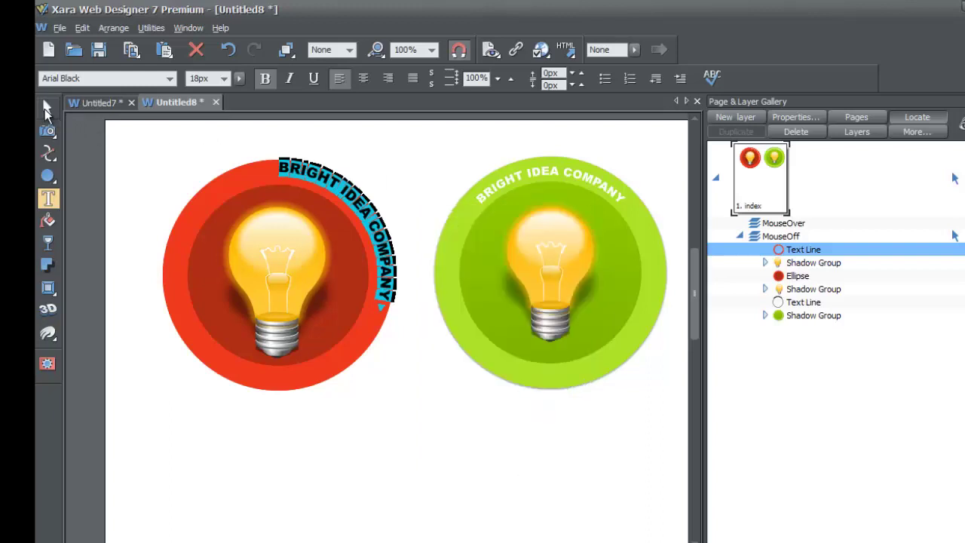
pyautogui.click(46, 108)
pyautogui.click(453, 466)
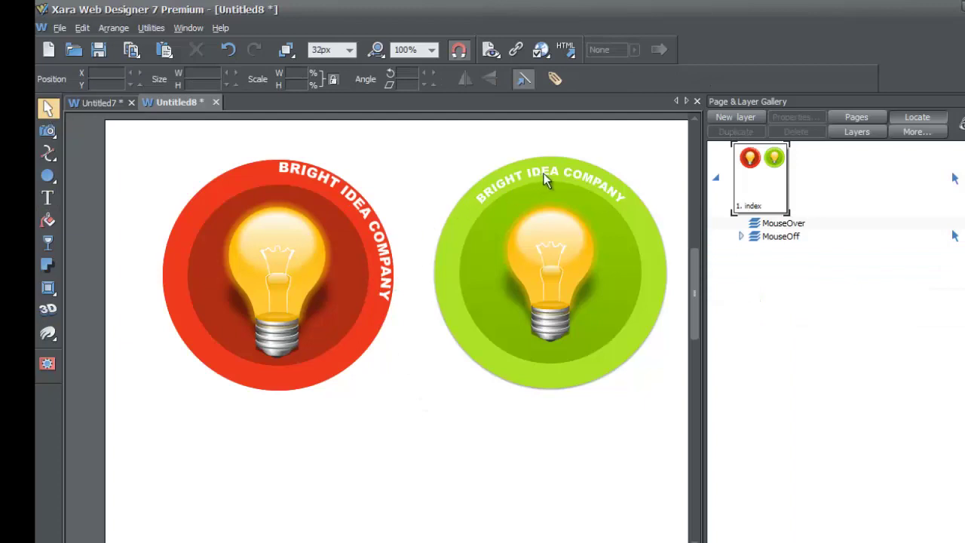
# Rotate the curved text on the red logo counterclockwise until it is centered over the top of the bulb
pyautogui.click(370, 216)
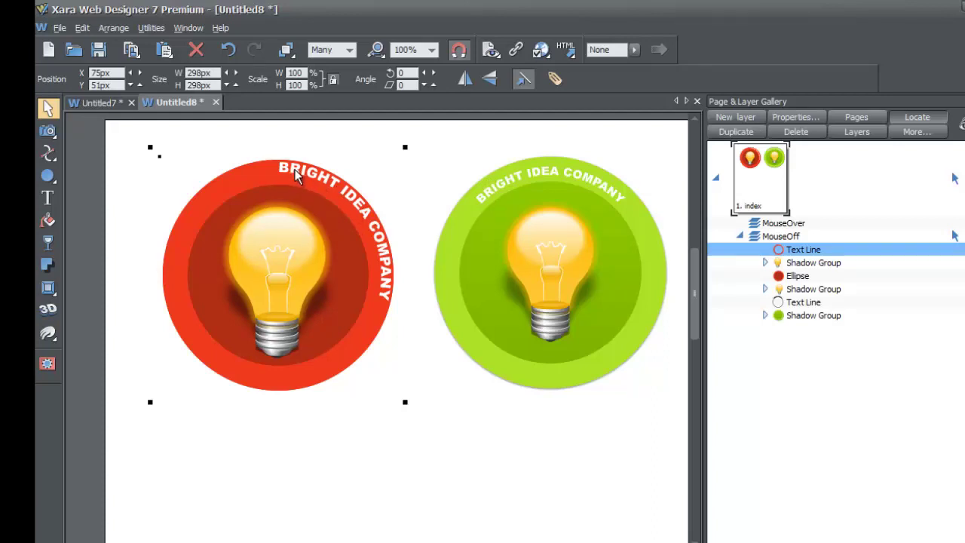
pyautogui.press('Escape')
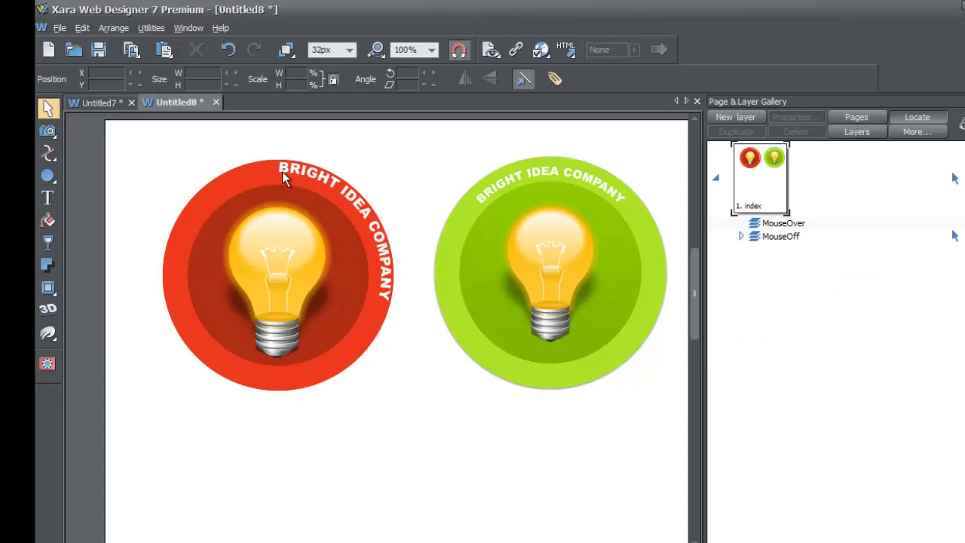
pyautogui.click(257, 169)
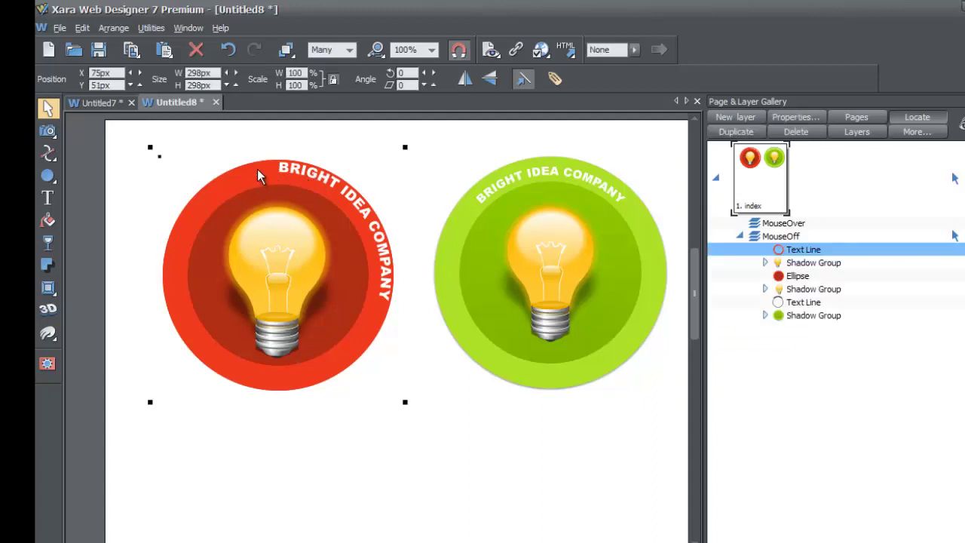
pyautogui.click(257, 169)
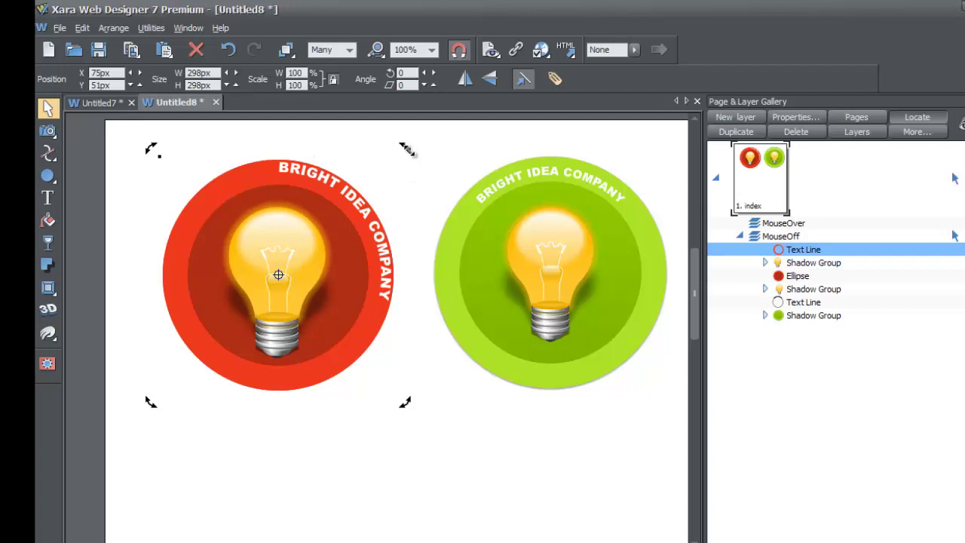
pyautogui.moveTo(405, 147); pyautogui.dragTo(269, 151)
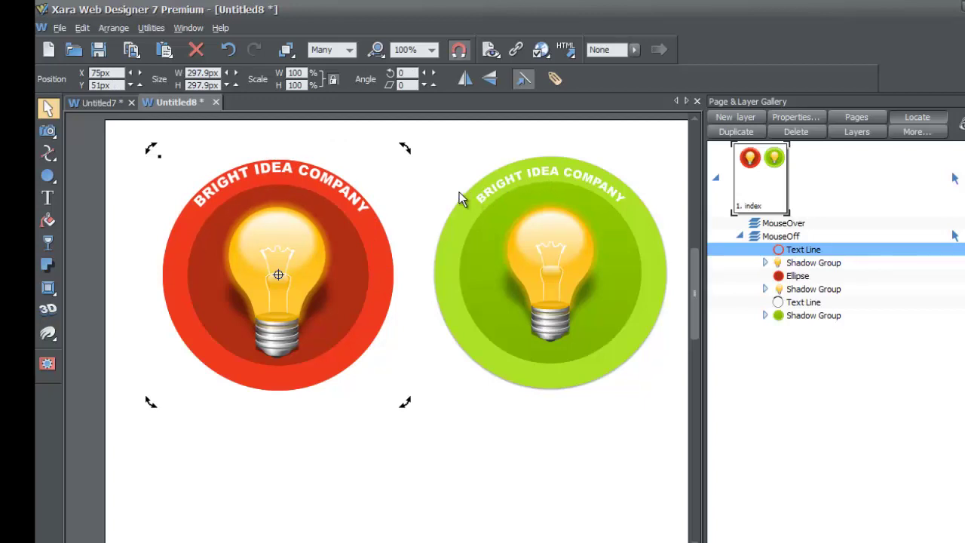
pyautogui.click(432, 203)
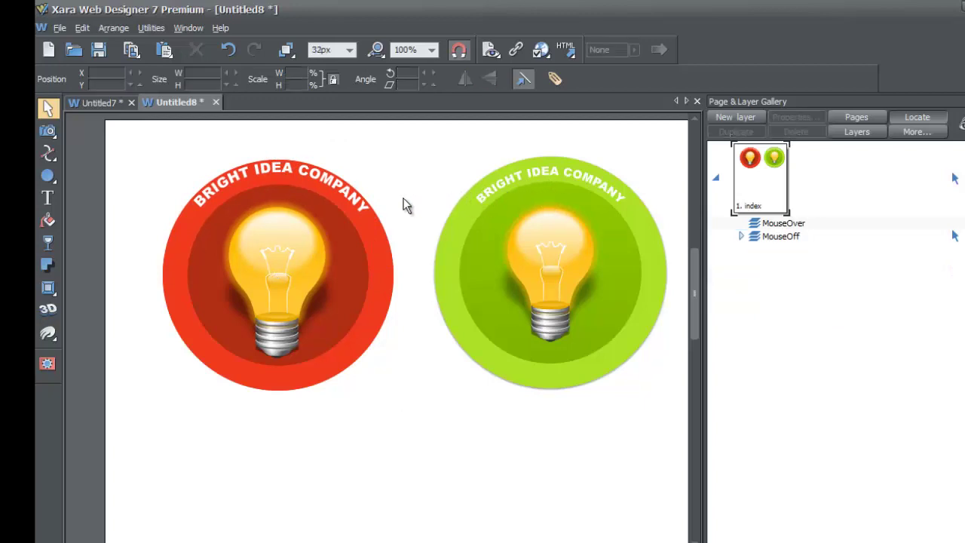
# Remove the outline of the curved text's ring by setting its line width to None
pyautogui.click(336, 194)
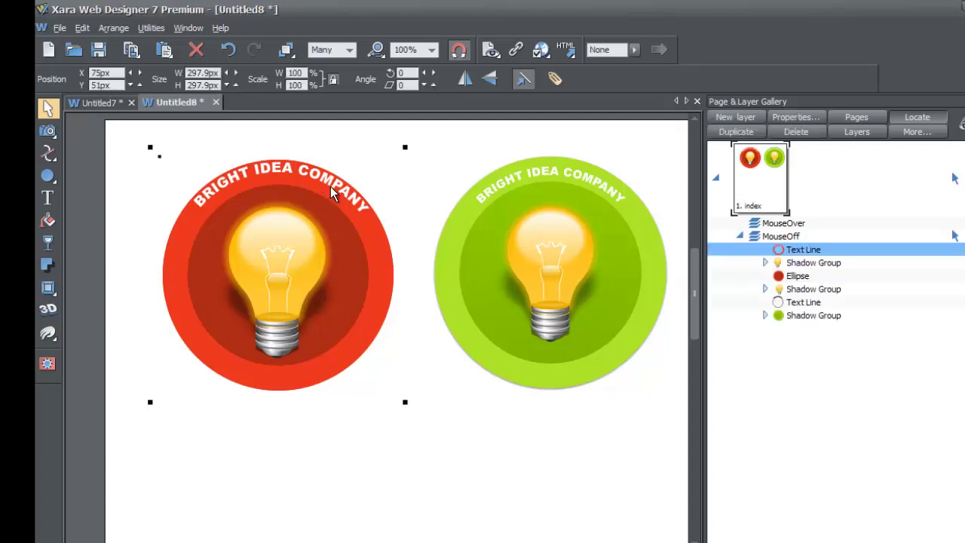
pyautogui.click(444, 172)
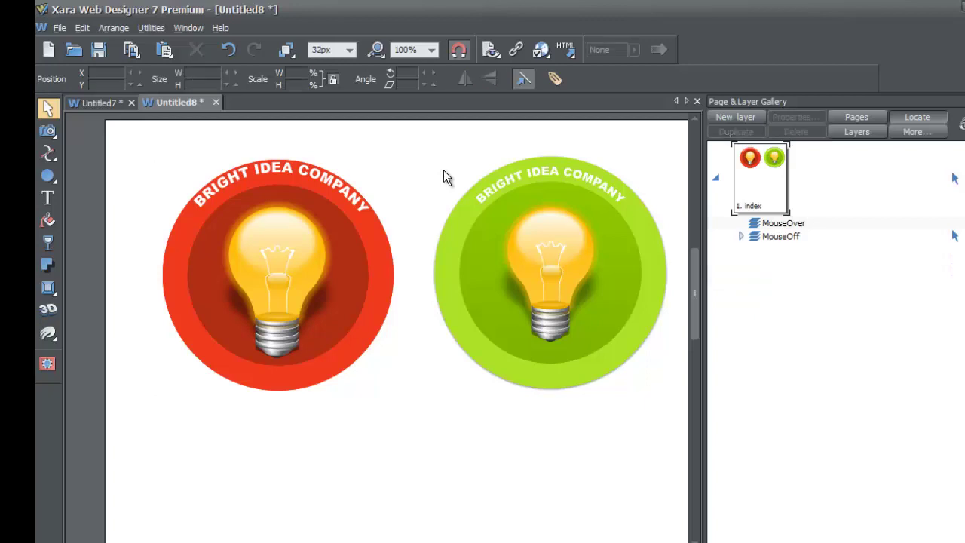
pyautogui.click(327, 181)
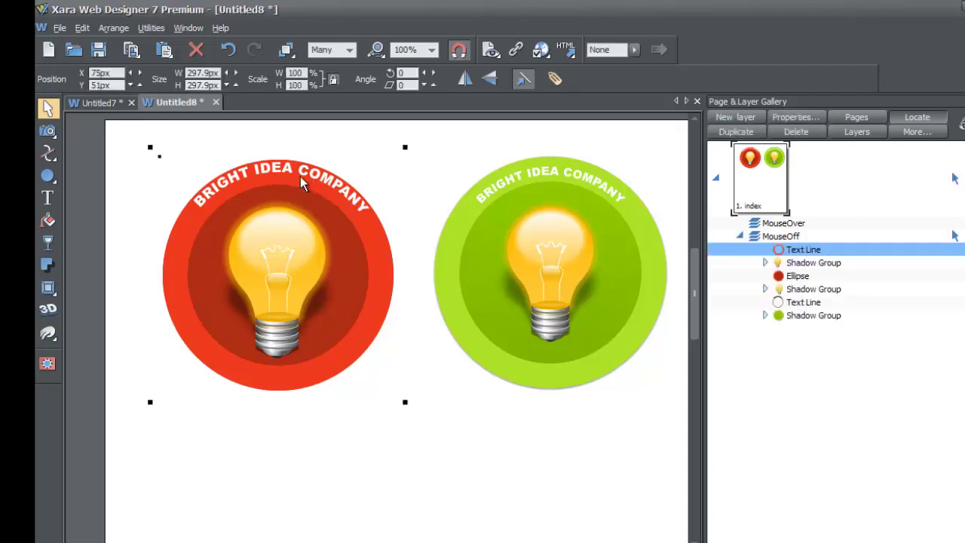
pyautogui.click(349, 50)
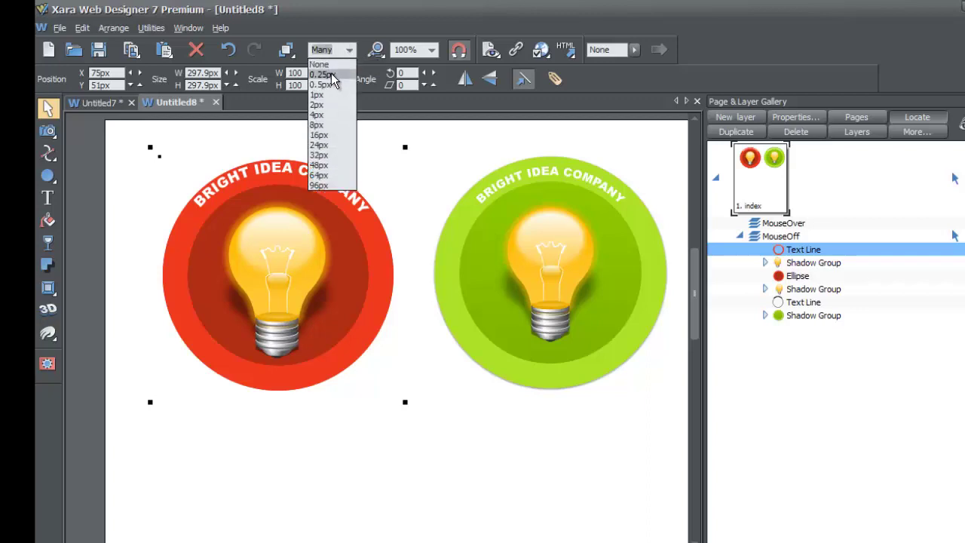
pyautogui.click(330, 62)
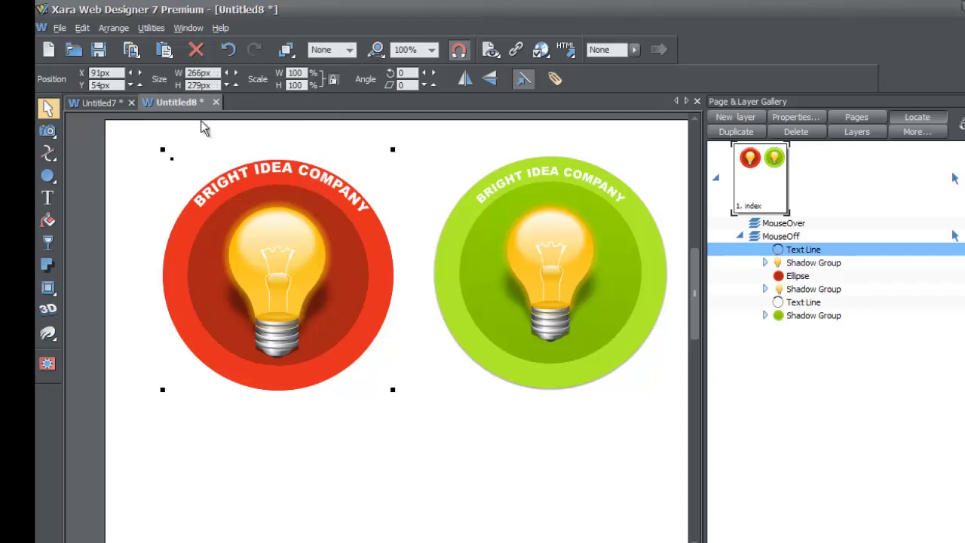
# Try moving the curved text off the red logo's ring toward the right and undo that move
pyautogui.click(205, 169)
pyautogui.moveTo(226, 179); pyautogui.dragTo(286, 169)
pyautogui.hotkey('ctrl', 'z')
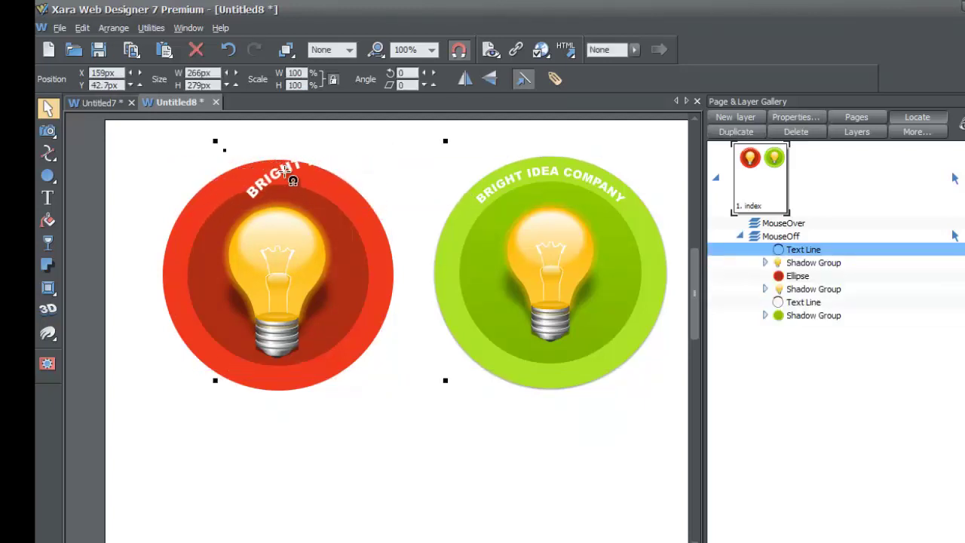
pyautogui.hotkey('ctrl', 'z')
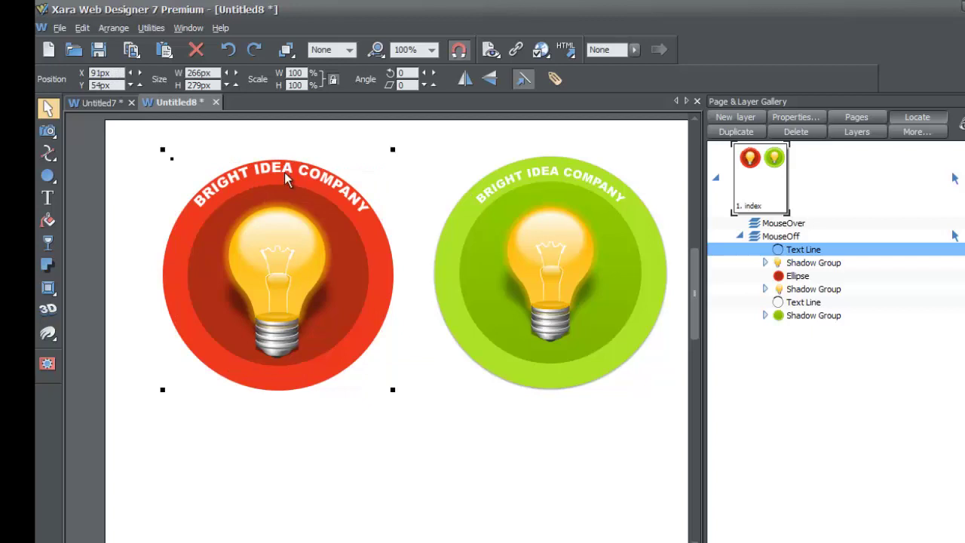
# Try shifting the curved text down within the red ring, to about X 90 px, Y 63 px
pyautogui.moveTo(394, 291)
pyautogui.mouseDown()
pyautogui.moveTo(410, 291)
pyautogui.moveTo(387, 294)
pyautogui.moveTo(401, 308)
pyautogui.moveTo(394, 302)
pyautogui.mouseUp()
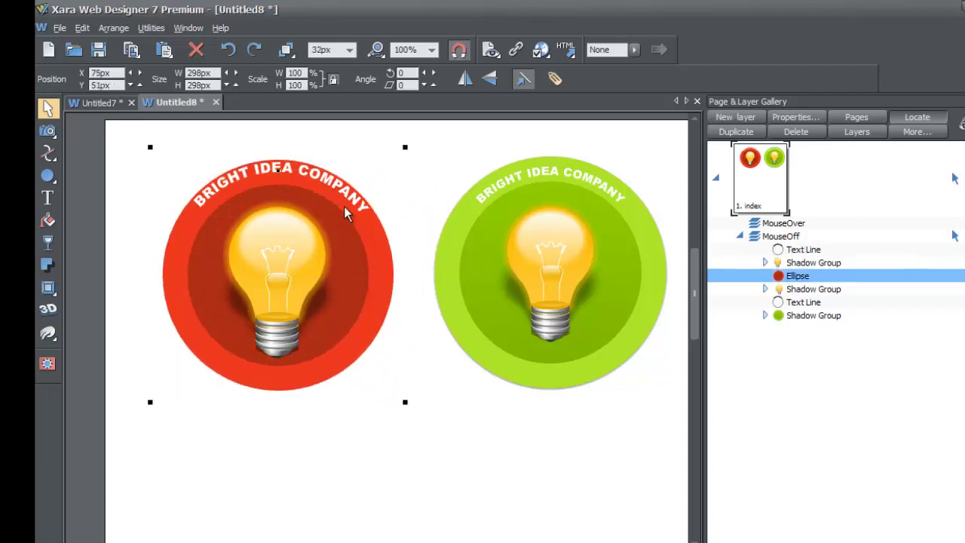
pyautogui.click(334, 185)
pyautogui.moveTo(324, 176); pyautogui.dragTo(324, 182)
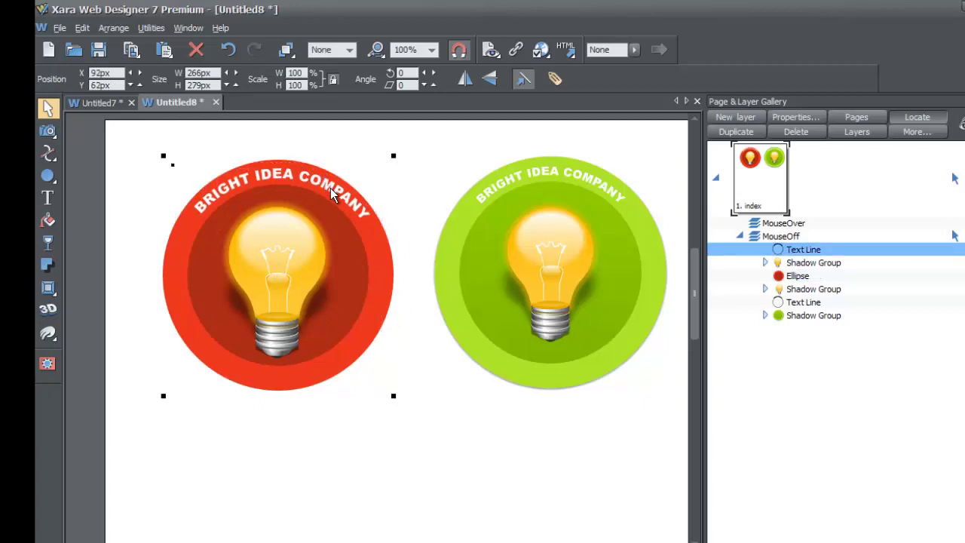
pyautogui.press('Up')
pyautogui.press('Left')
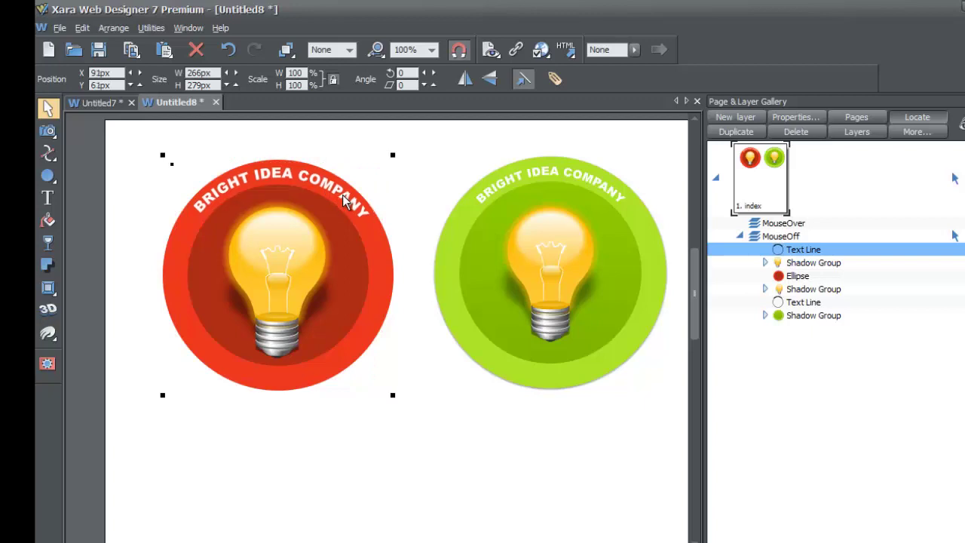
pyautogui.press('Down')
pyautogui.press('Down')
pyautogui.press('Left')
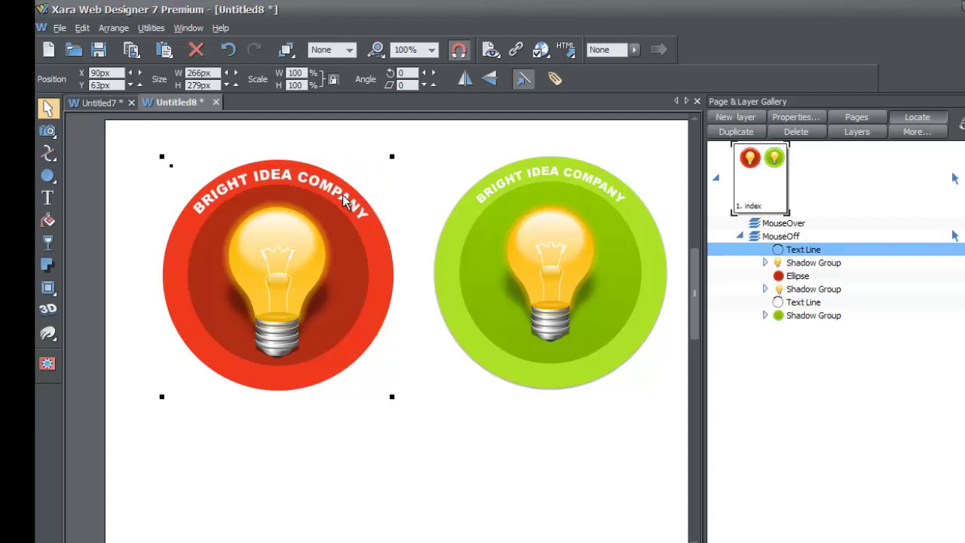
pyautogui.click(398, 192)
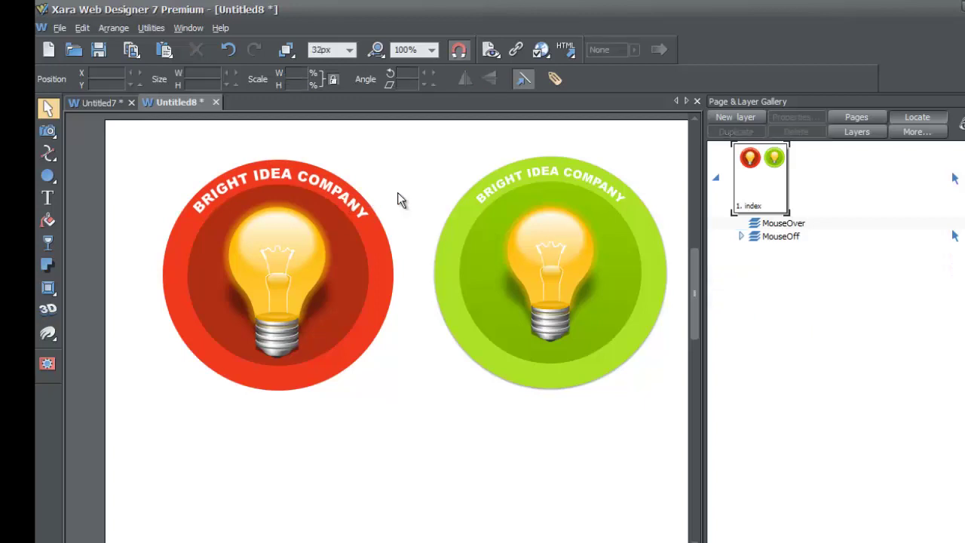
# Try scaling the curved text to about 257 px wide and nudging it right, and undo the placement and size changes
pyautogui.moveTo(379, 196); pyautogui.dragTo(380, 190)
pyautogui.moveTo(392, 150); pyautogui.dragTo(385, 158)
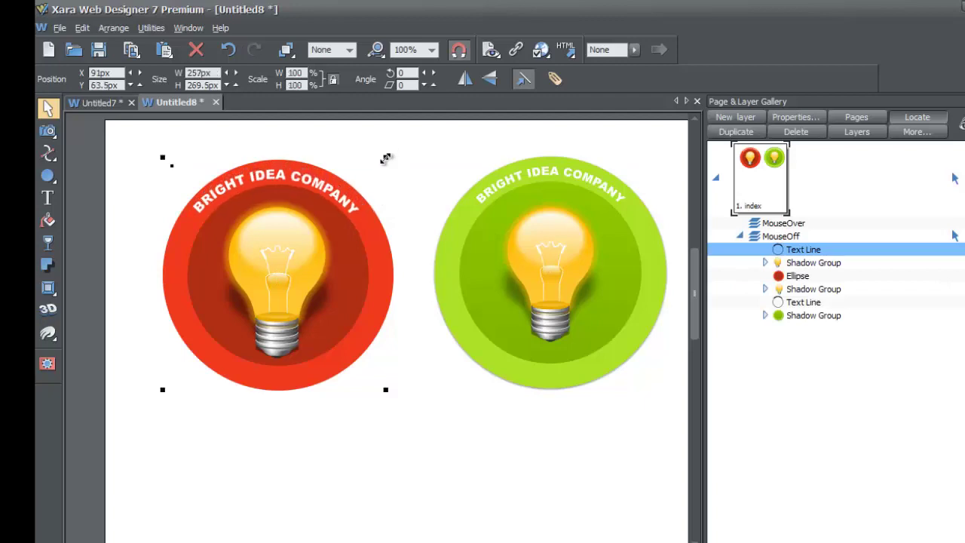
pyautogui.press('Right')
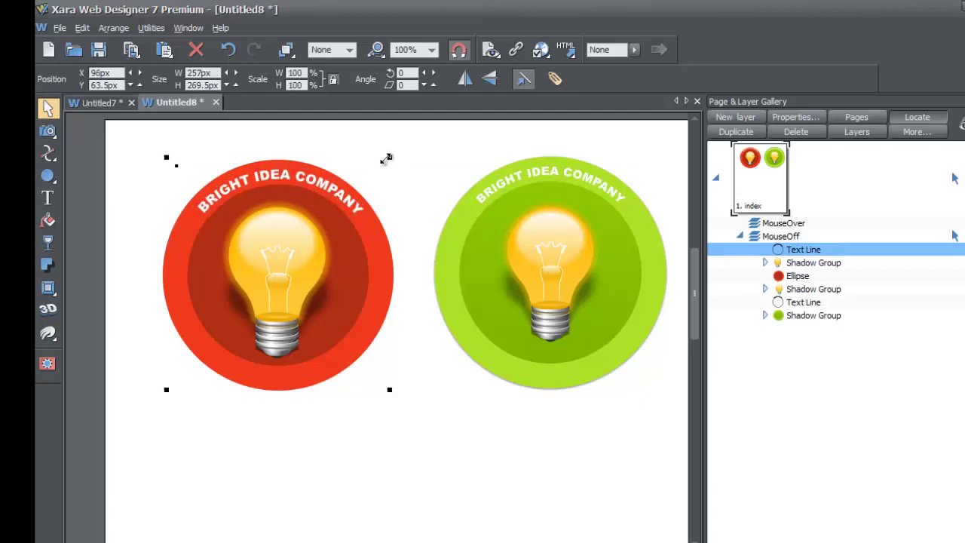
pyautogui.hotkey('ctrl', 'z')
pyautogui.hotkey('ctrl', 'z')
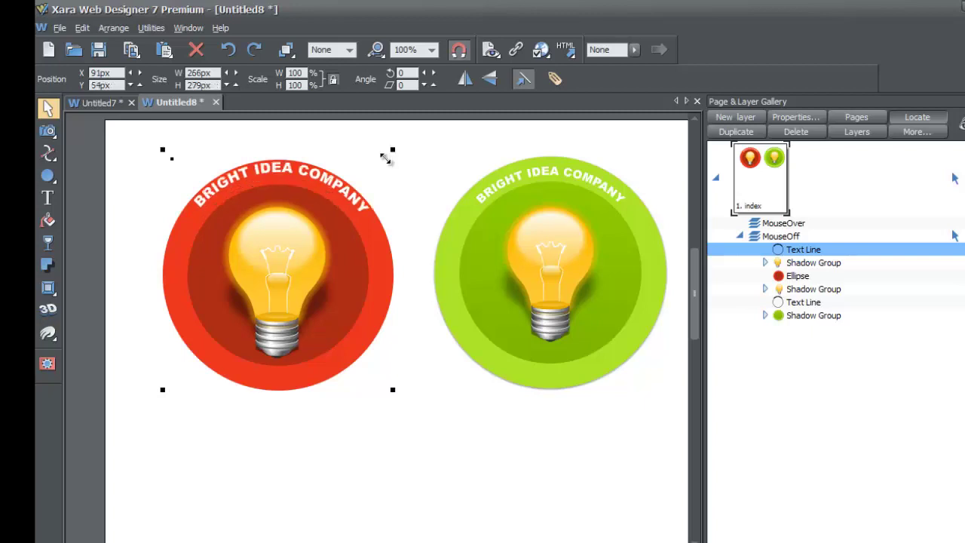
# Try moving the curved text down, undo it, and scale the text down slightly so it sits within the red ring
pyautogui.moveTo(335, 188); pyautogui.dragTo(335, 194)
pyautogui.hotkey('ctrl', 'z')
pyautogui.moveTo(394, 151)
pyautogui.mouseDown()
pyautogui.moveTo(383, 157)
pyautogui.moveTo(386, 146)
pyautogui.moveTo(385, 163)
pyautogui.moveTo(388, 147)
pyautogui.mouseUp()
pyautogui.click(434, 178)
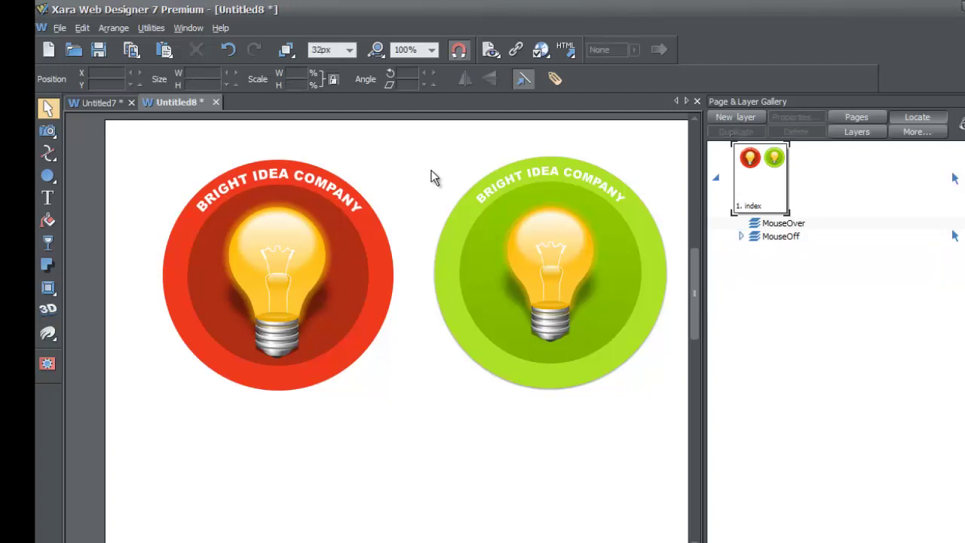